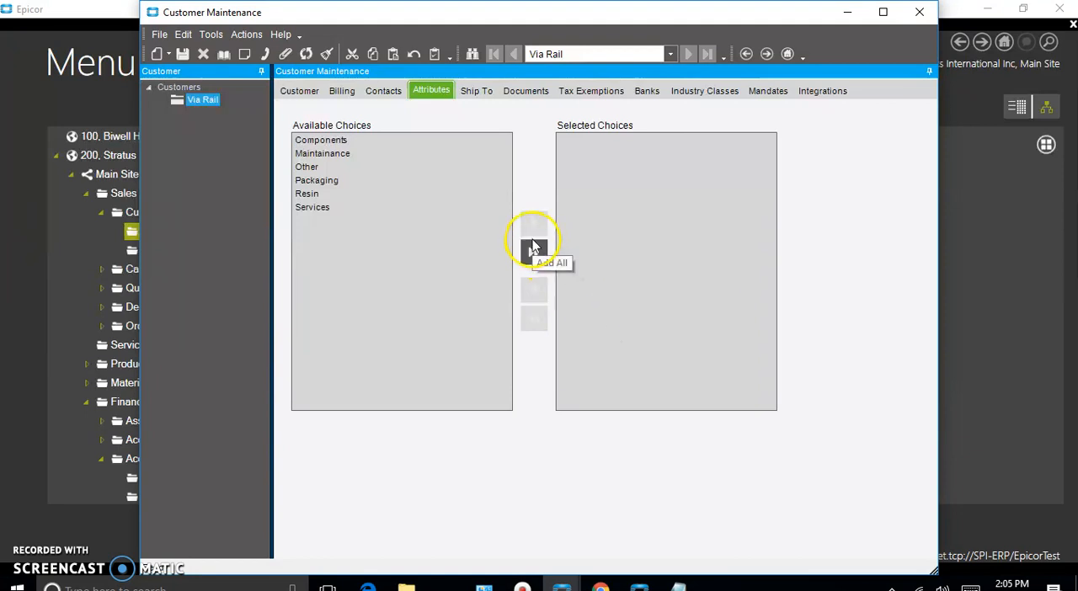
Open the sales territory record assigned to the Via Rail customer in Sales Territory Maintenance
left_click(296, 91)
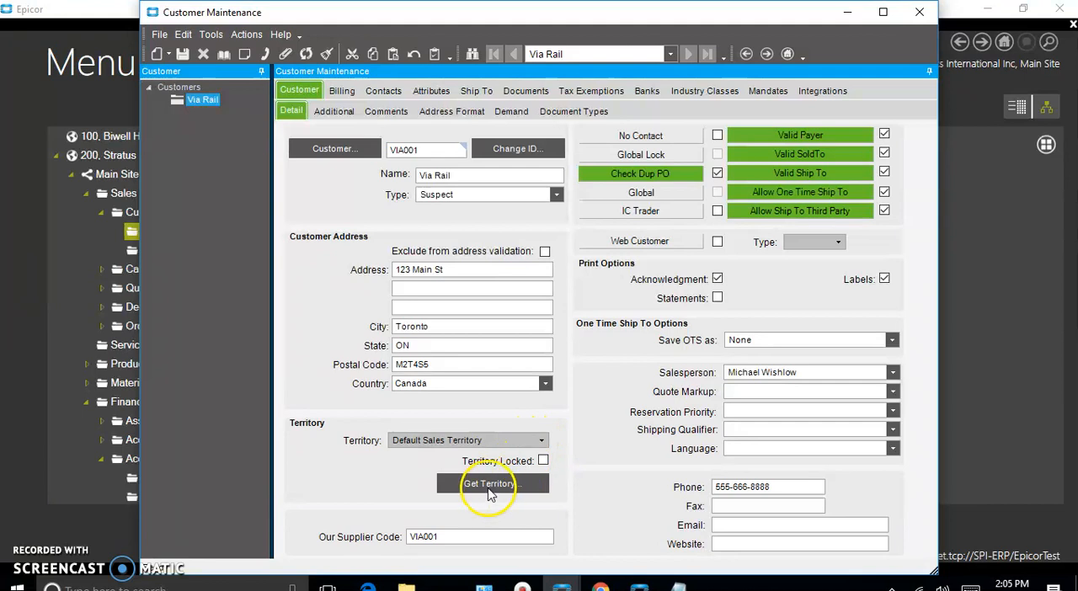
right_click(483, 447)
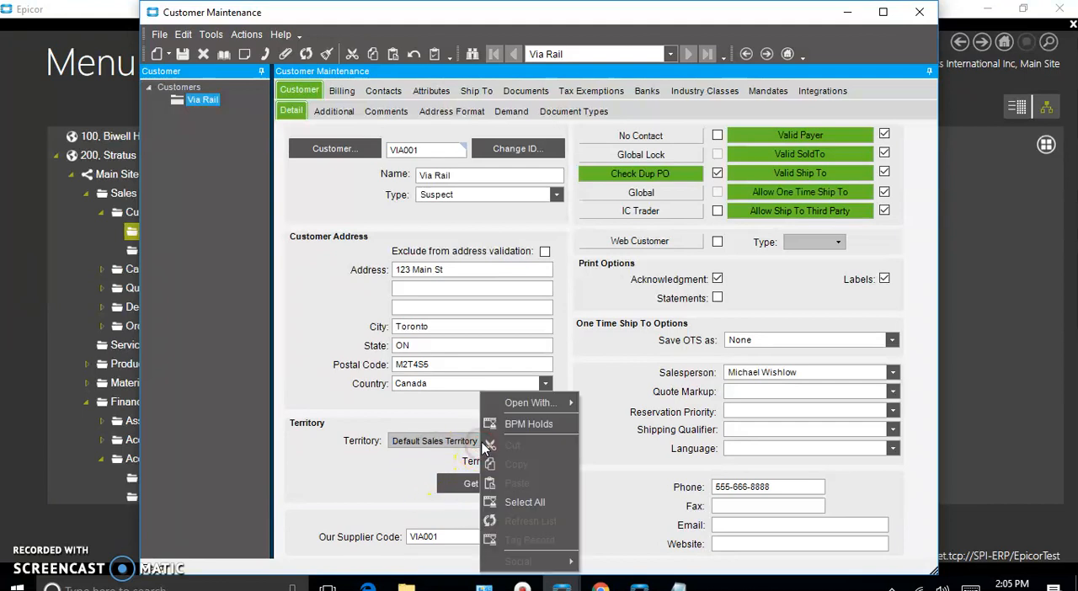
mouse_move(518, 403)
left_click(409, 405)
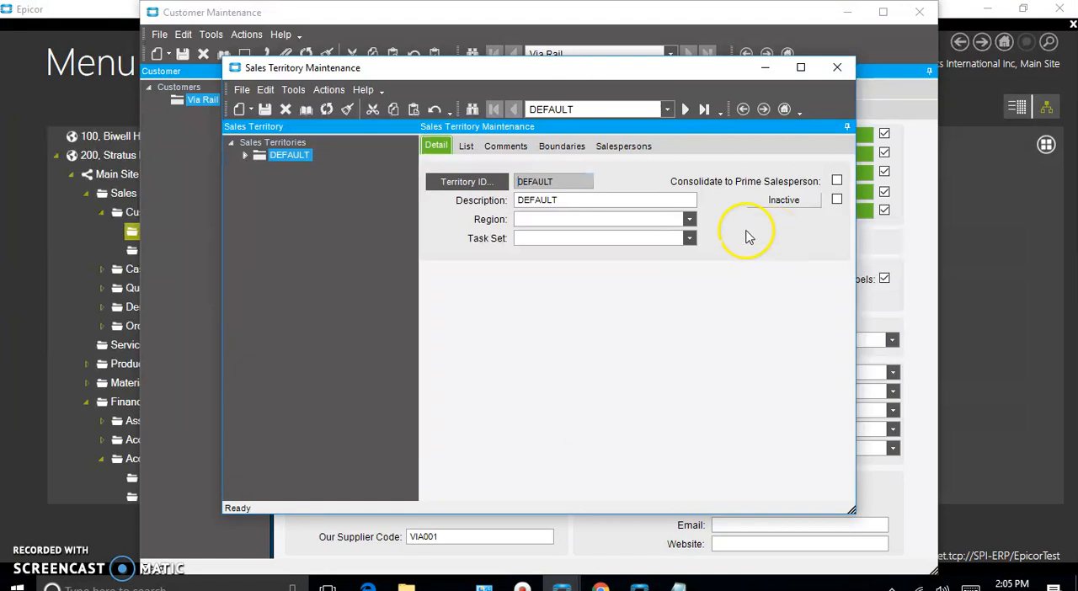
Open the DEFAULT territory's House Account salesperson record in Work Force Maintenance
left_click(625, 146)
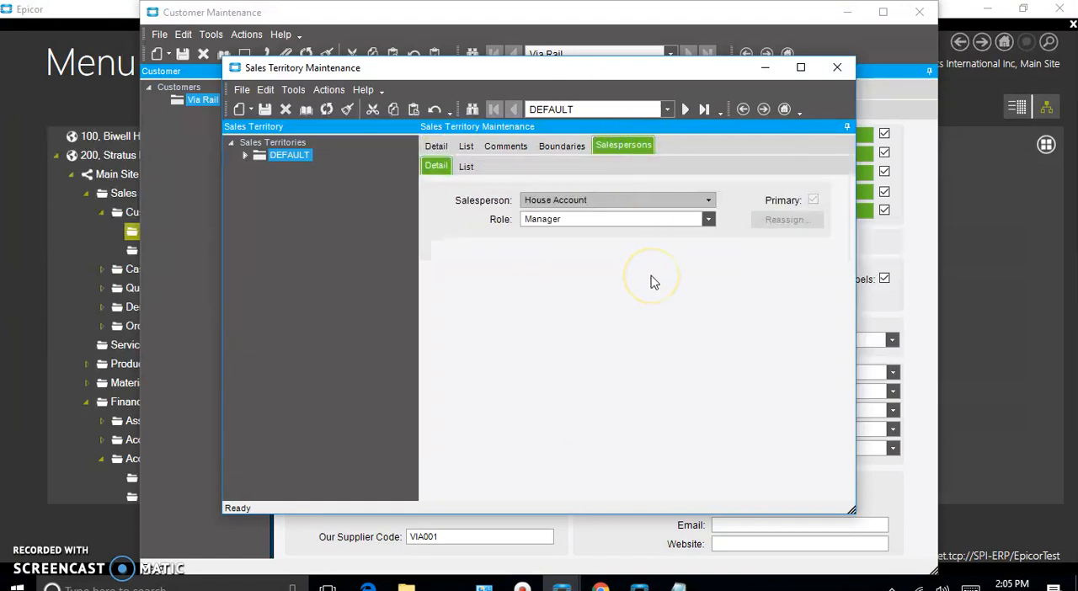
right_click(590, 201)
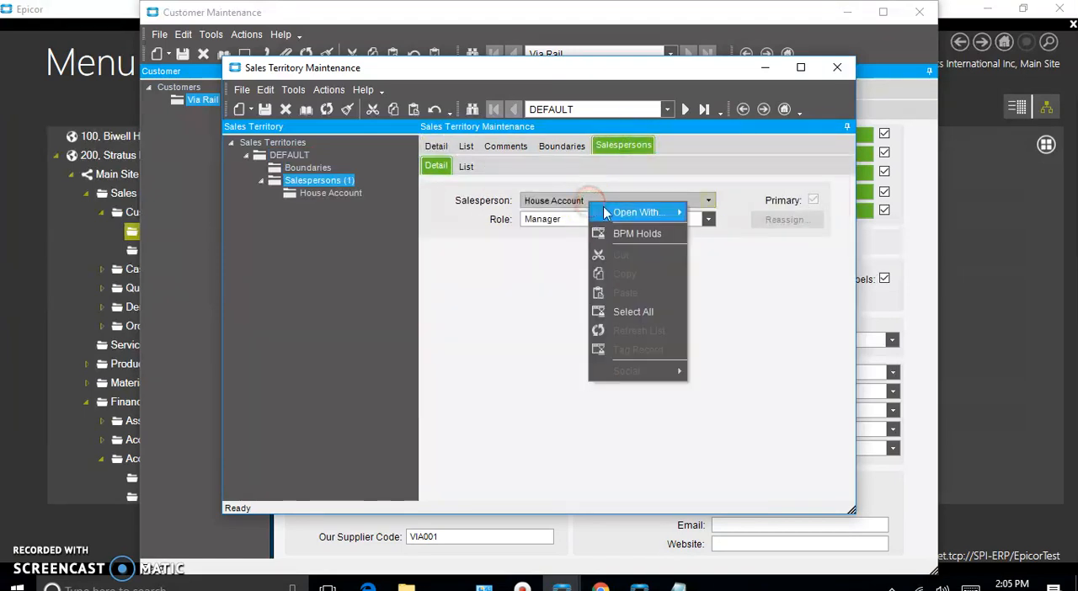
mouse_move(601, 212)
left_click(531, 217)
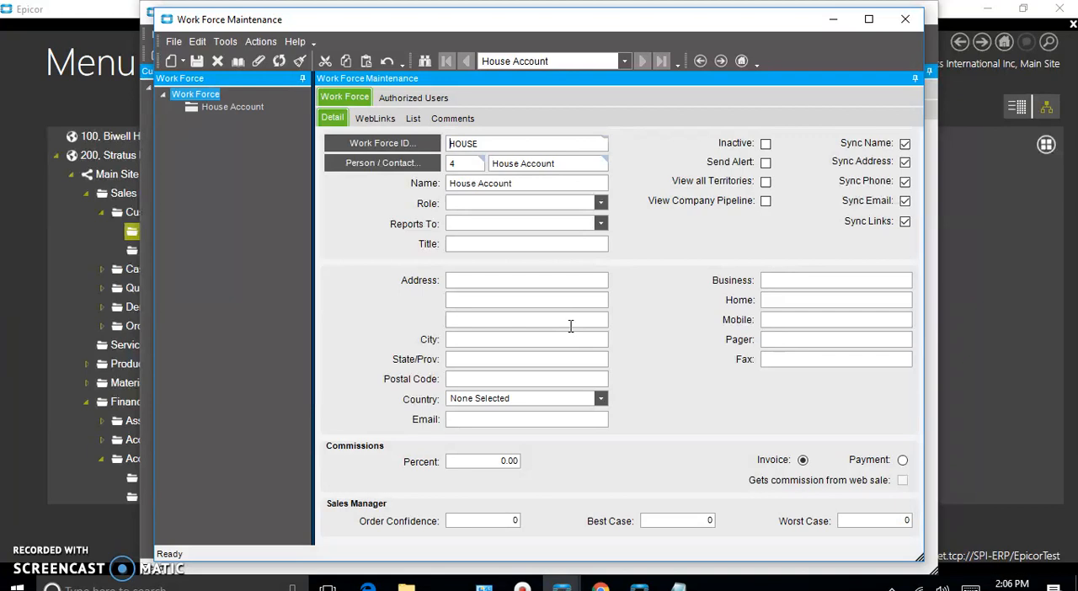
left_click(569, 325)
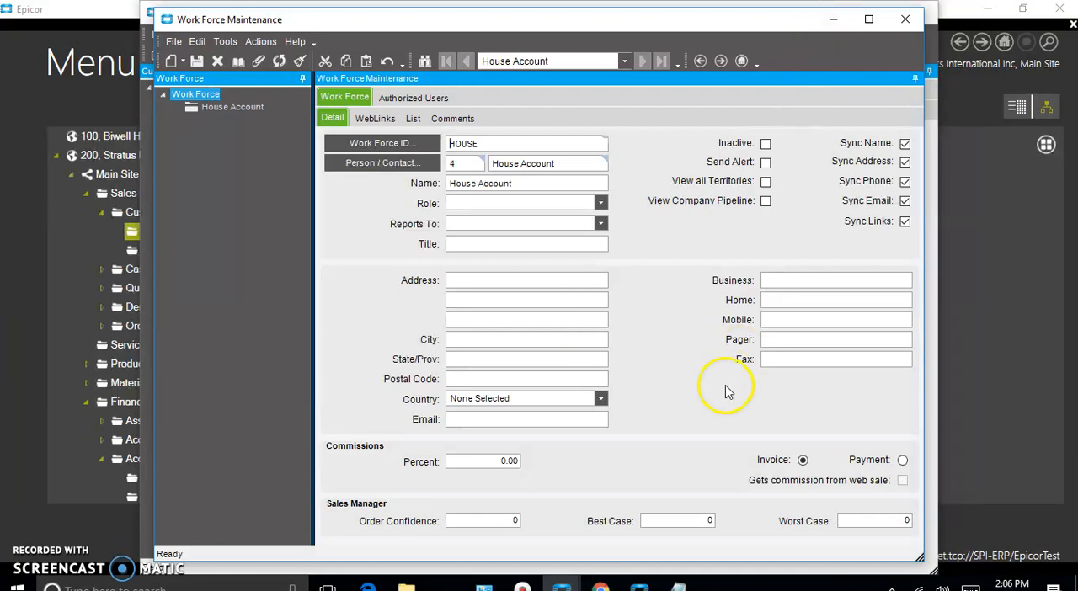
Switch to the Data Management Tool and open the Work Force import by searching for "work force"
left_click(639, 587)
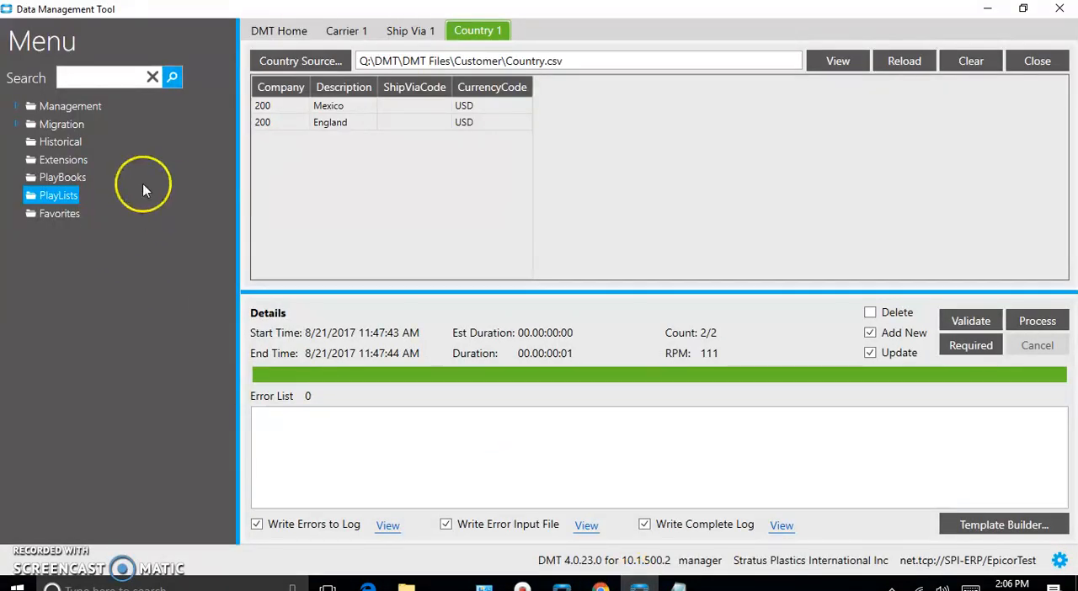
left_click(77, 76)
type("workf")
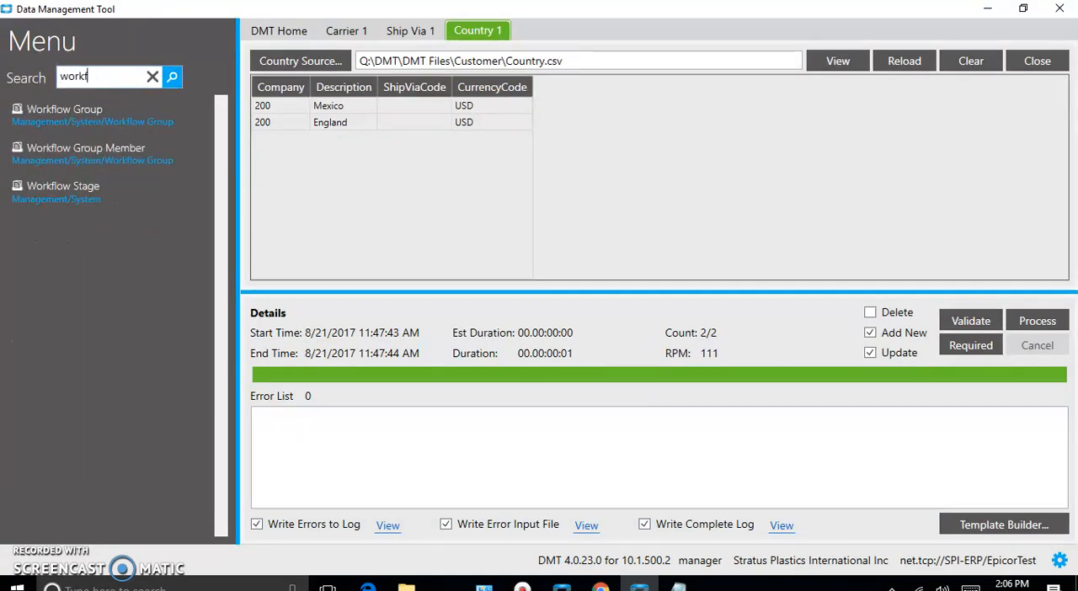
type("orce")
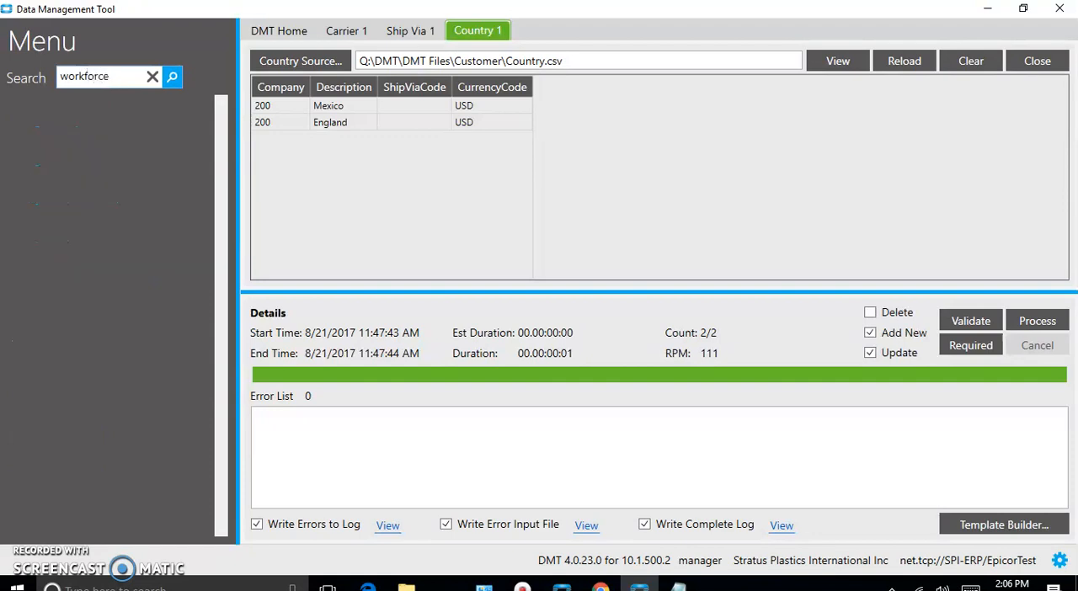
left_click(81, 76)
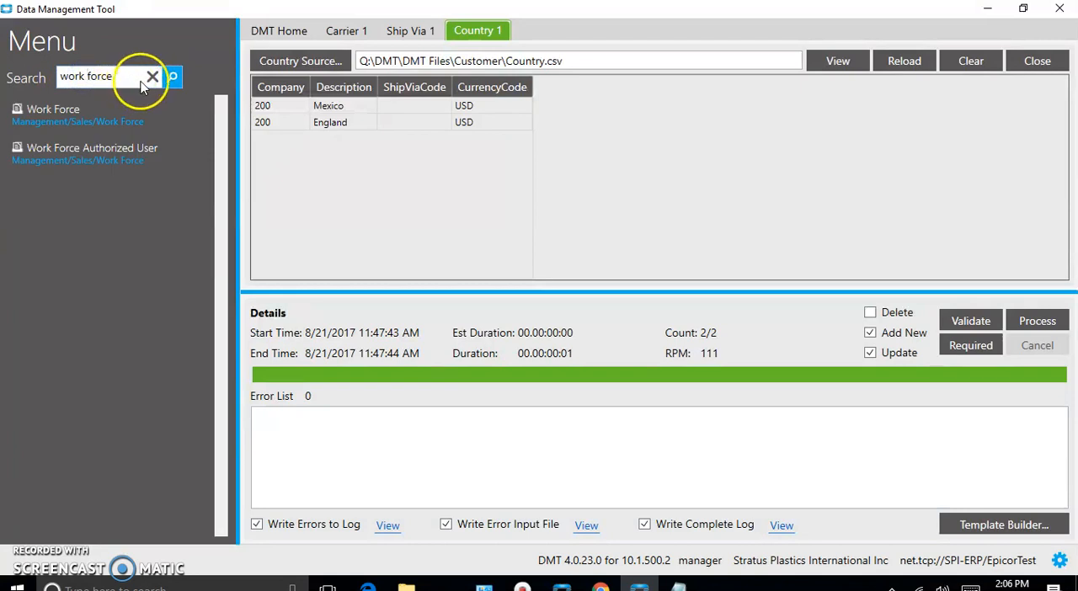
left_click(47, 156)
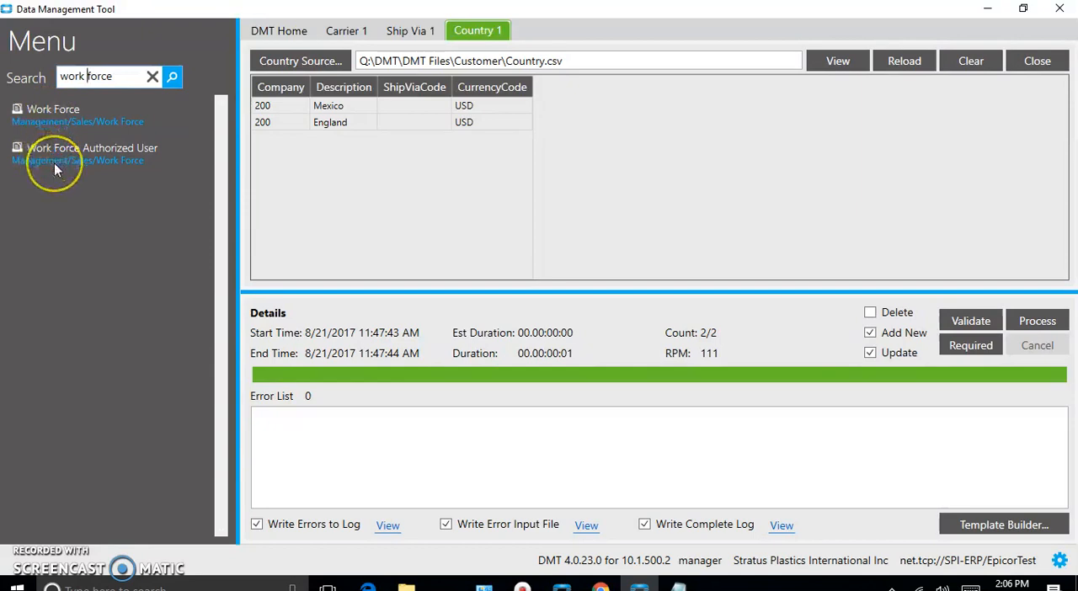
left_click(31, 112)
double_click(40, 113)
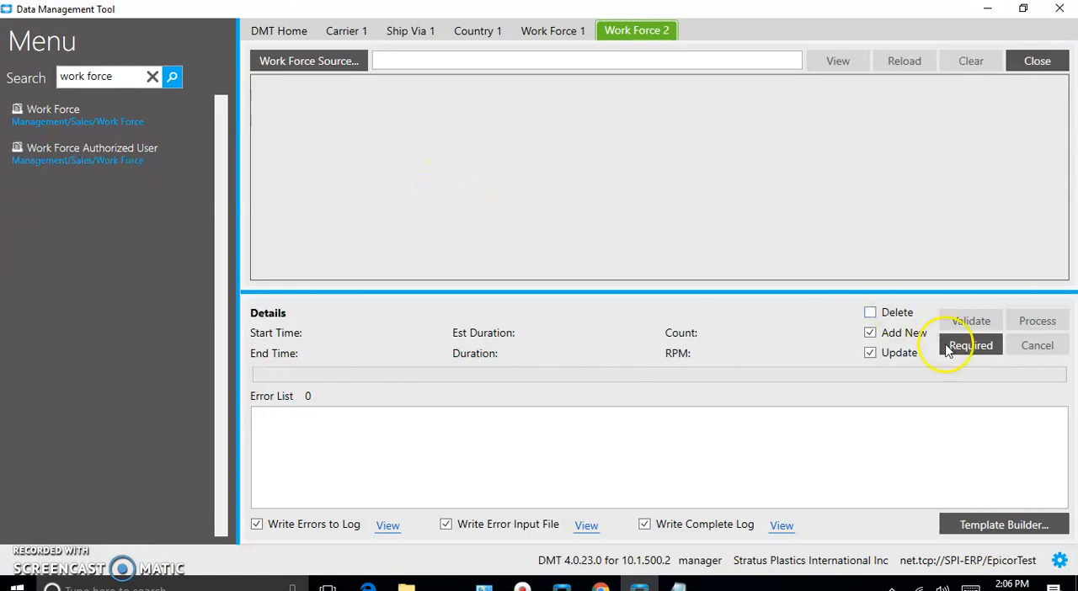
Open the Template Builder for the Work Force import and make its window taller
left_click(962, 521)
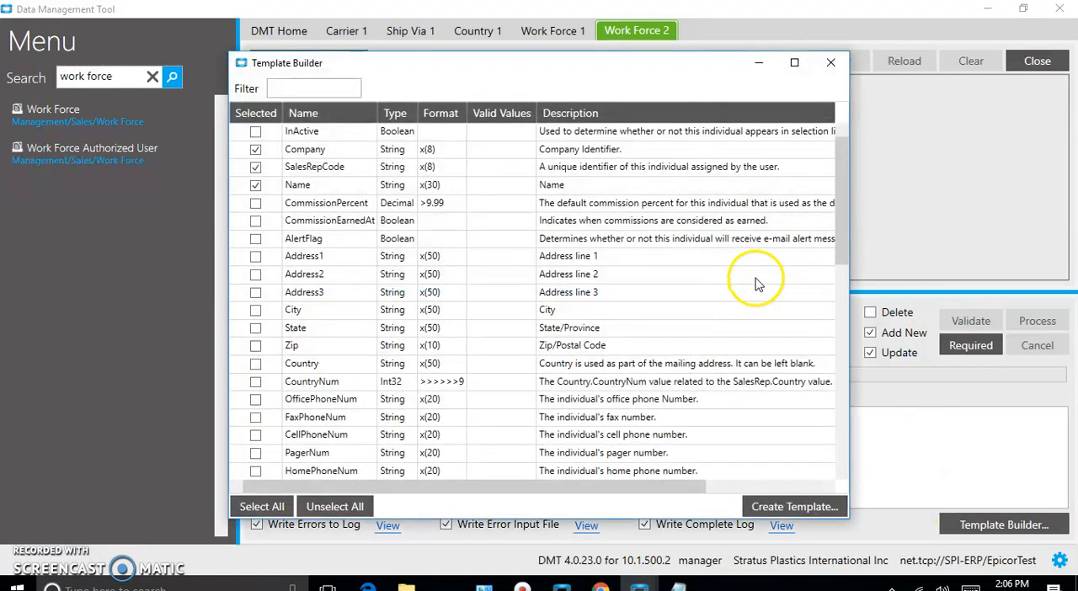
left_click_drag(650, 63, 659, 38)
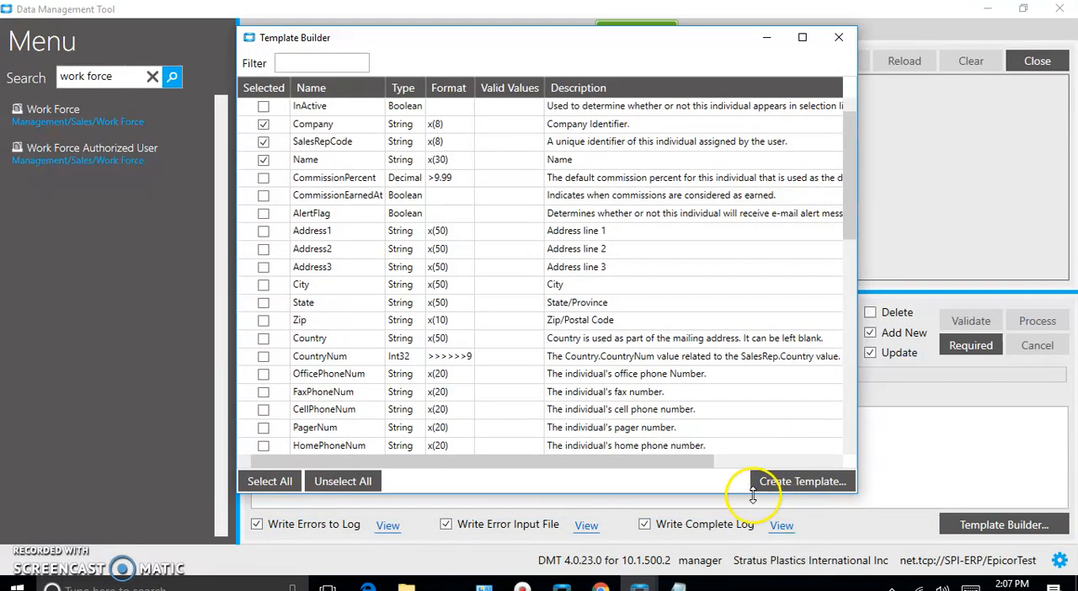
left_click_drag(724, 496, 742, 560)
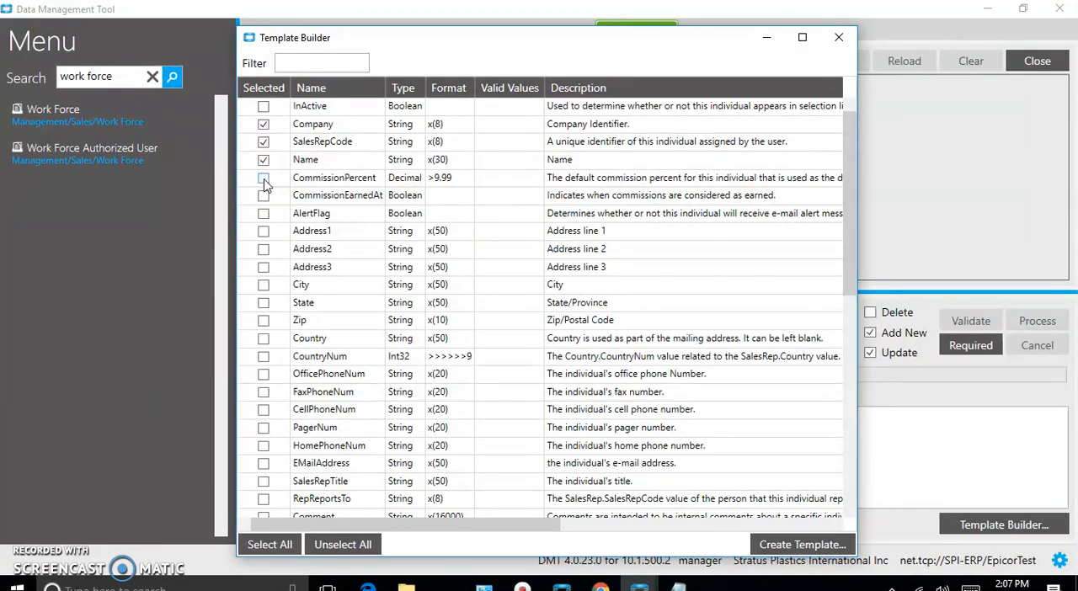
Include the CellPhoneNum, EMailAddress, SalesRepTitle, RepReportsTo and RoleCode fields in the Work Force template
mouse_move(848, 216)
left_mouse_down()
mouse_move(854, 262)
mouse_move(854, 236)
left_mouse_up()
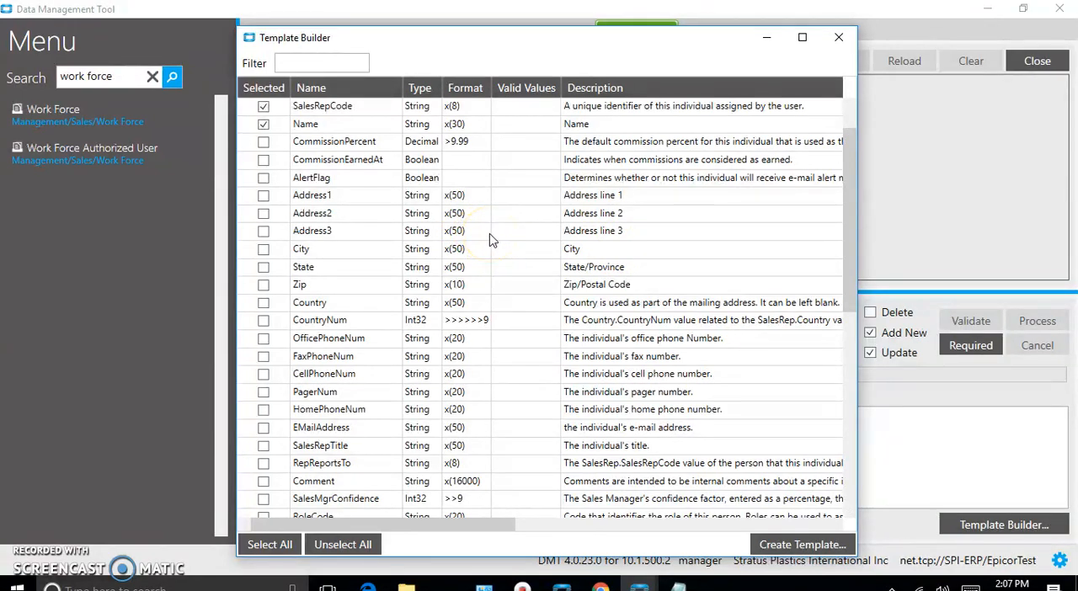
left_click_drag(849, 230, 847, 251)
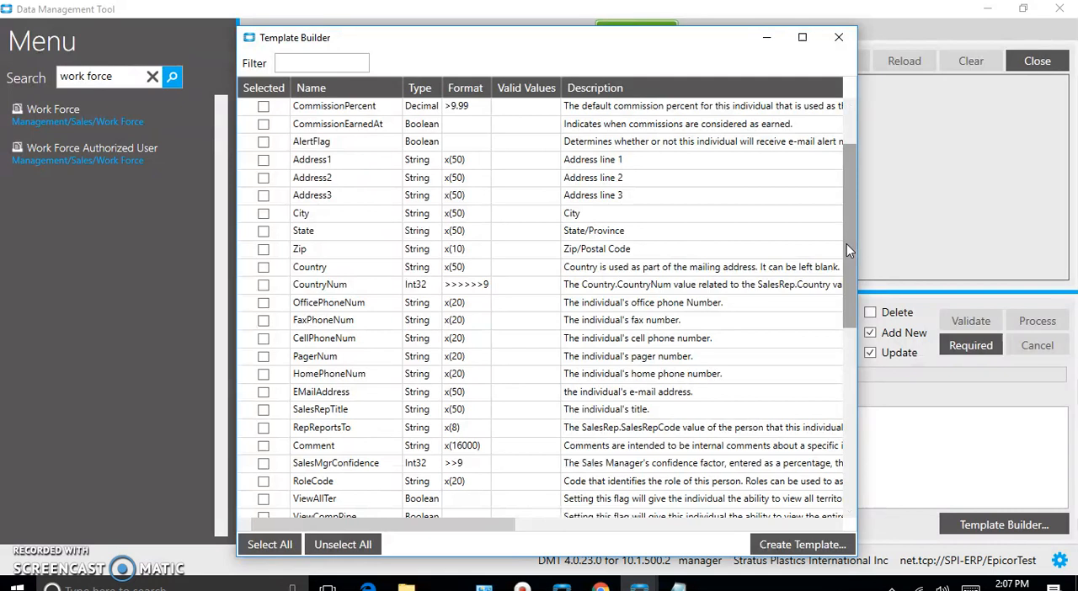
left_click_drag(846, 244, 851, 261)
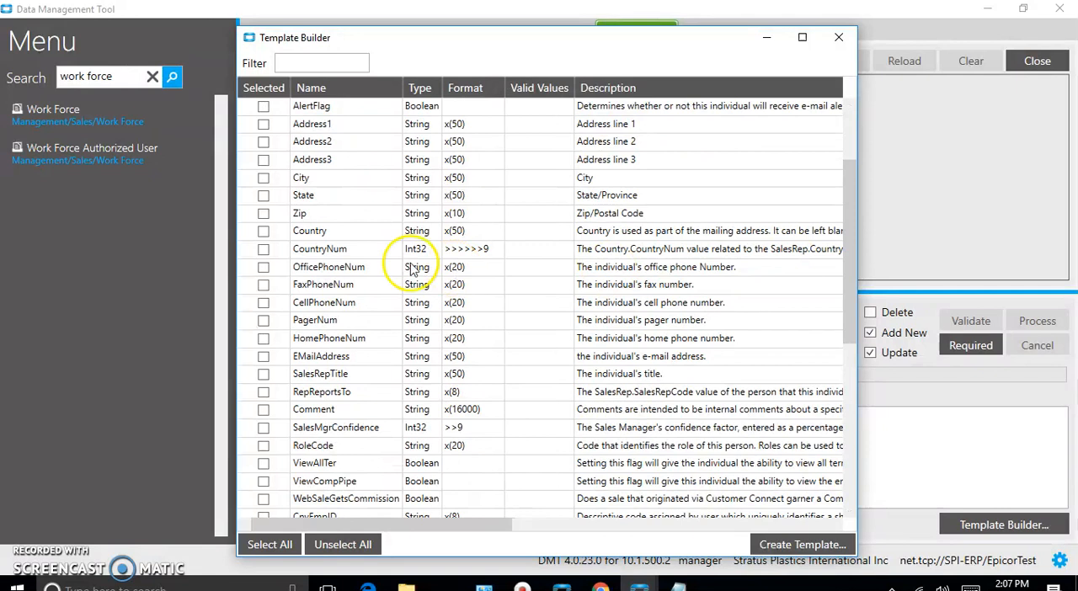
left_click(262, 233)
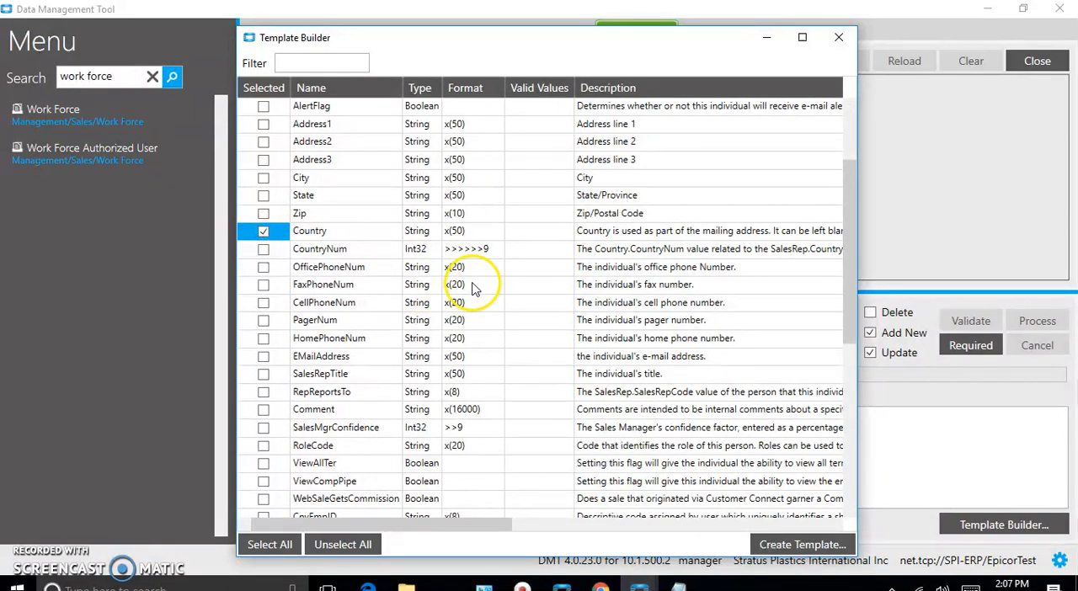
left_click(266, 303)
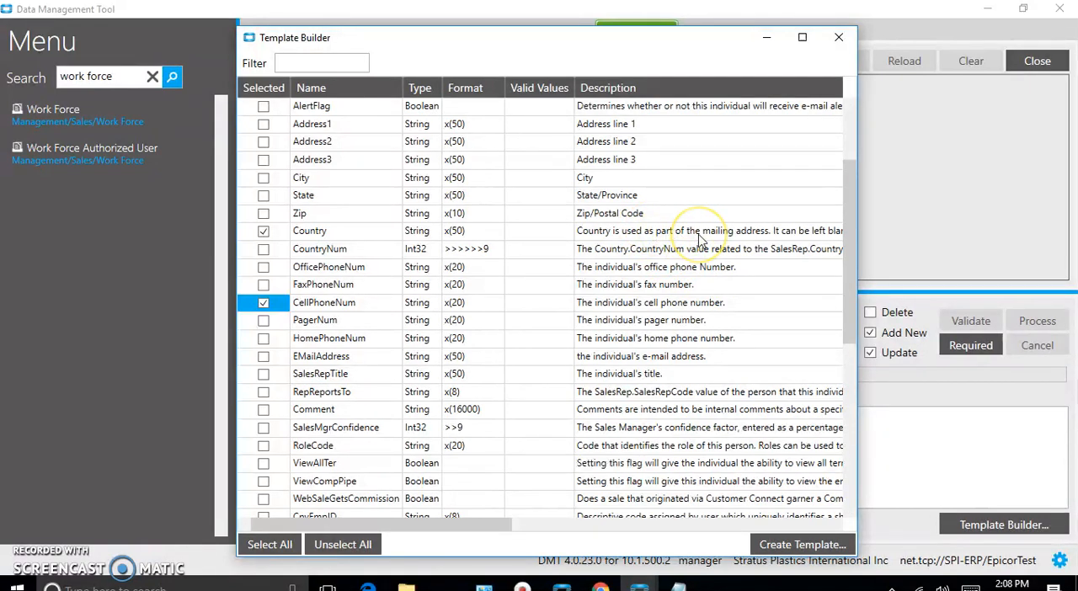
left_click(263, 230)
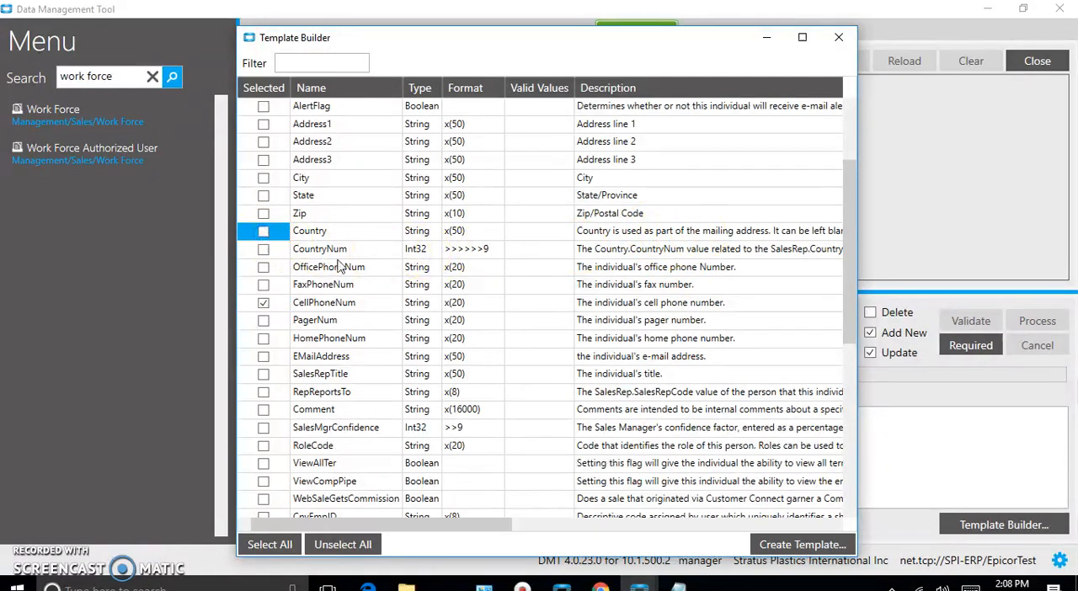
left_click(262, 356)
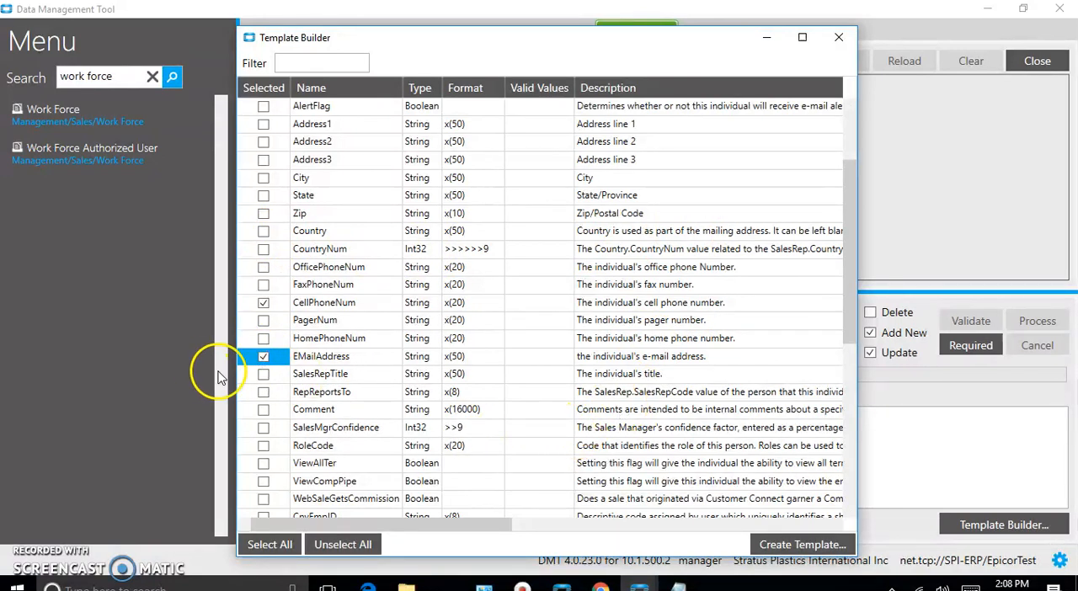
left_click(263, 374)
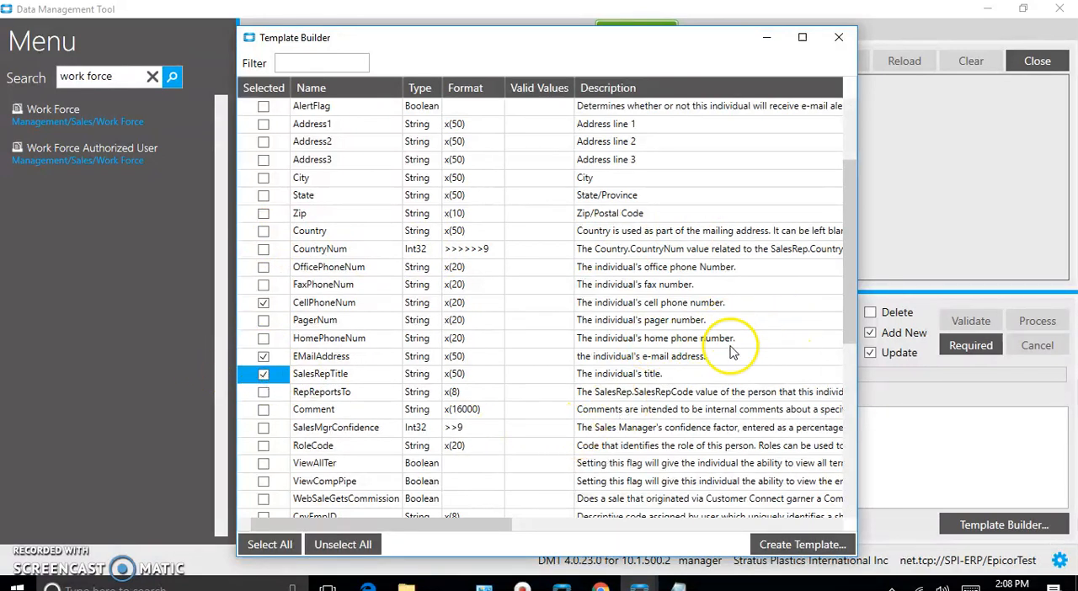
left_click(263, 392)
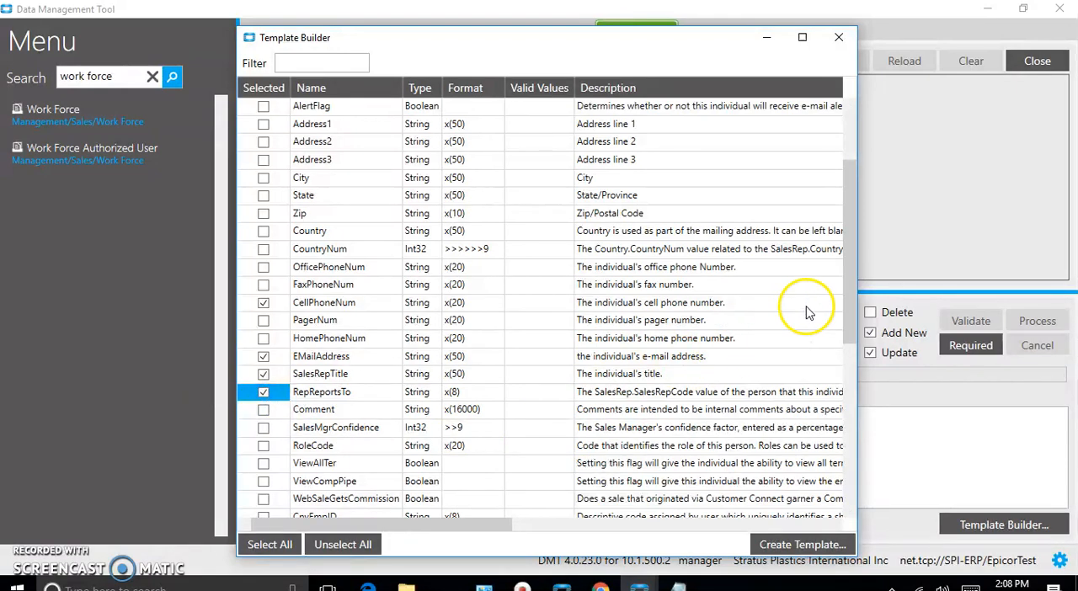
left_click_drag(847, 301, 859, 370)
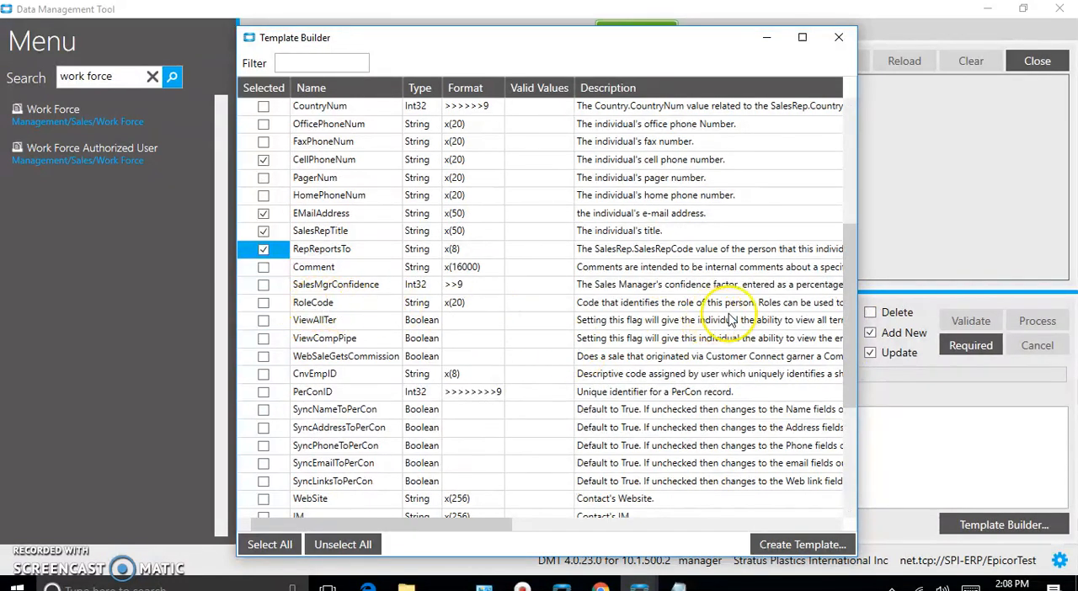
left_click(264, 307)
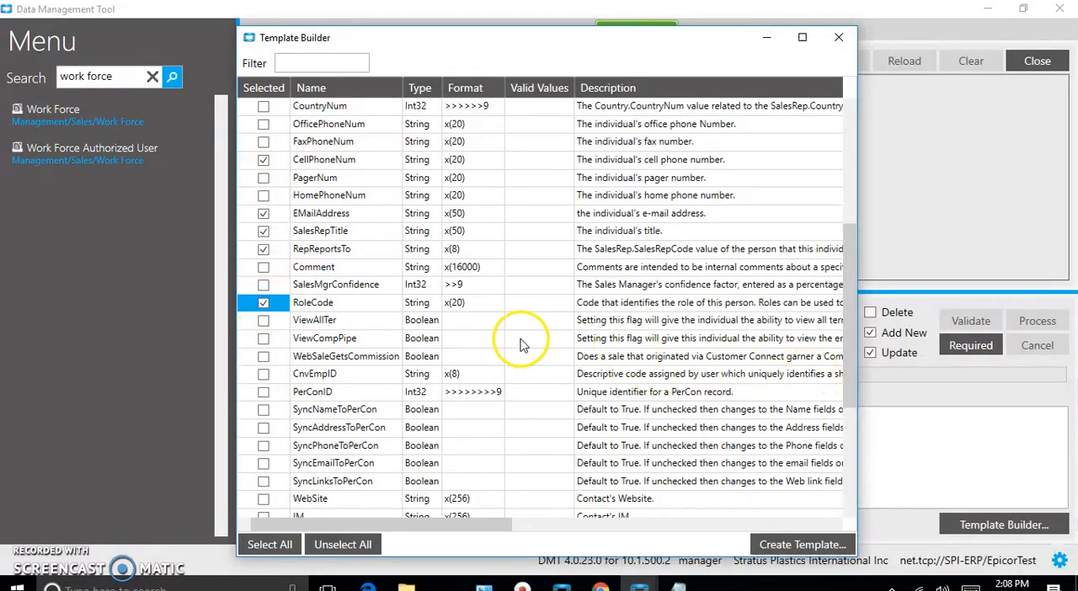
left_click(851, 376)
left_click_drag(851, 377, 862, 482)
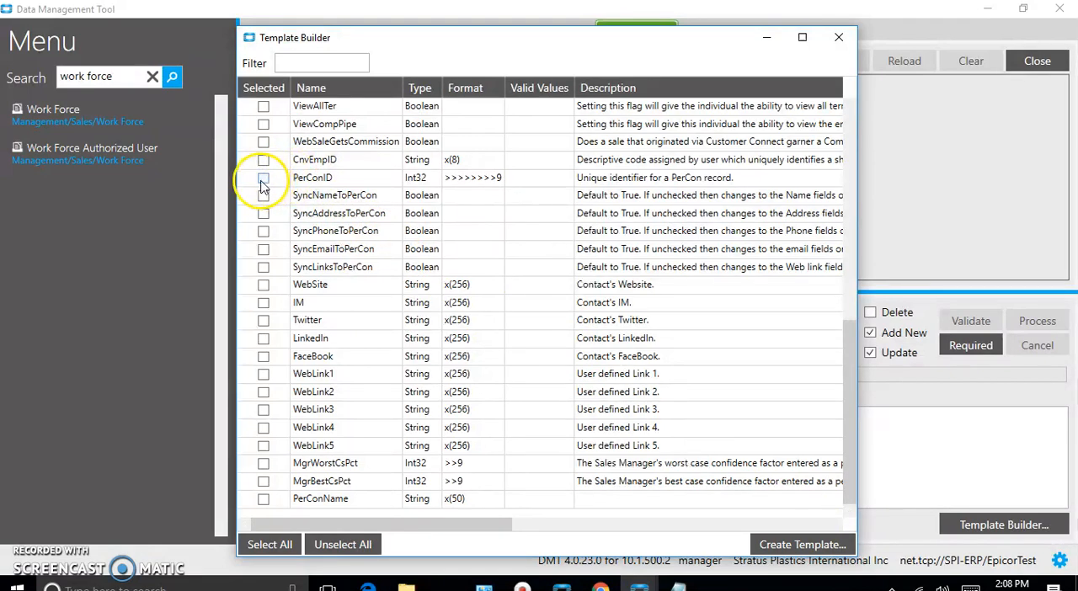
left_click_drag(403, 525, 678, 524)
left_click_drag(698, 523, 227, 552)
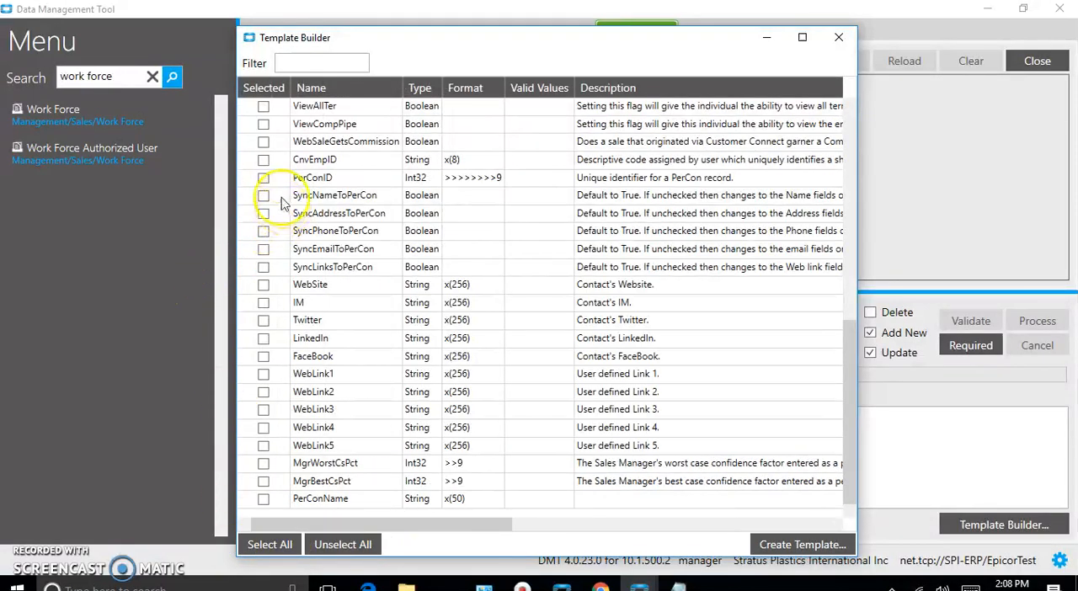
left_click(264, 179)
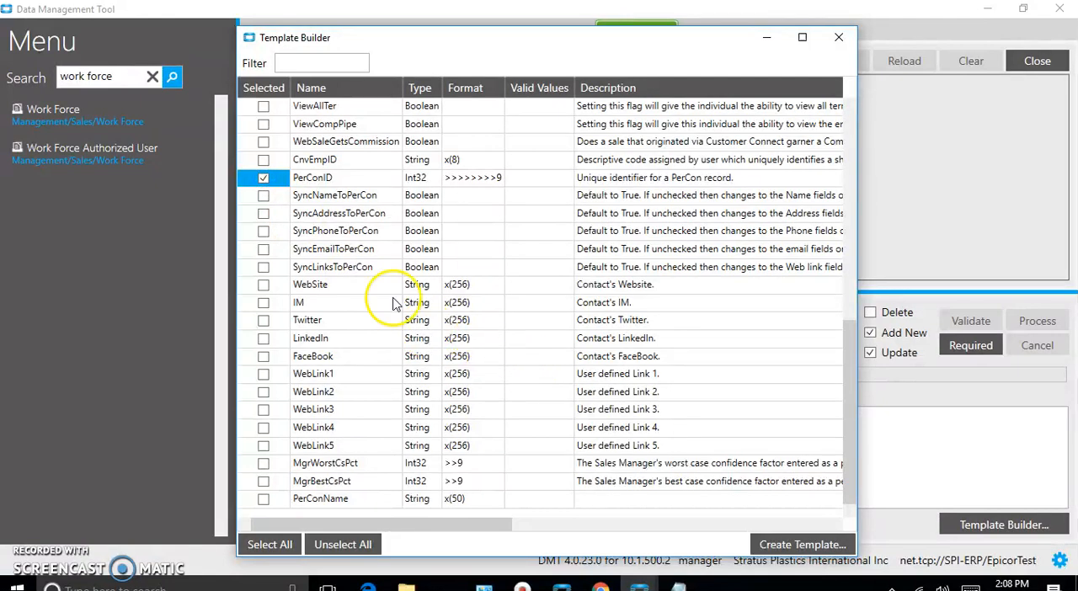
left_click(262, 178)
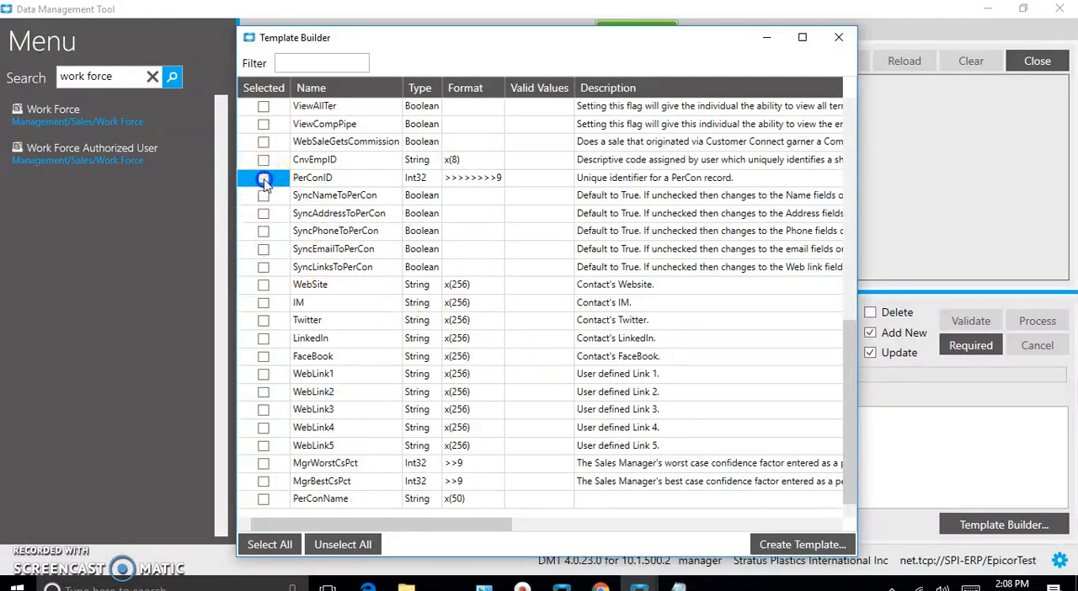
Create the template as a Workforce CSV file in the DMT Files Customer folder and close the Template Builder
left_click(773, 545)
left_click(804, 544)
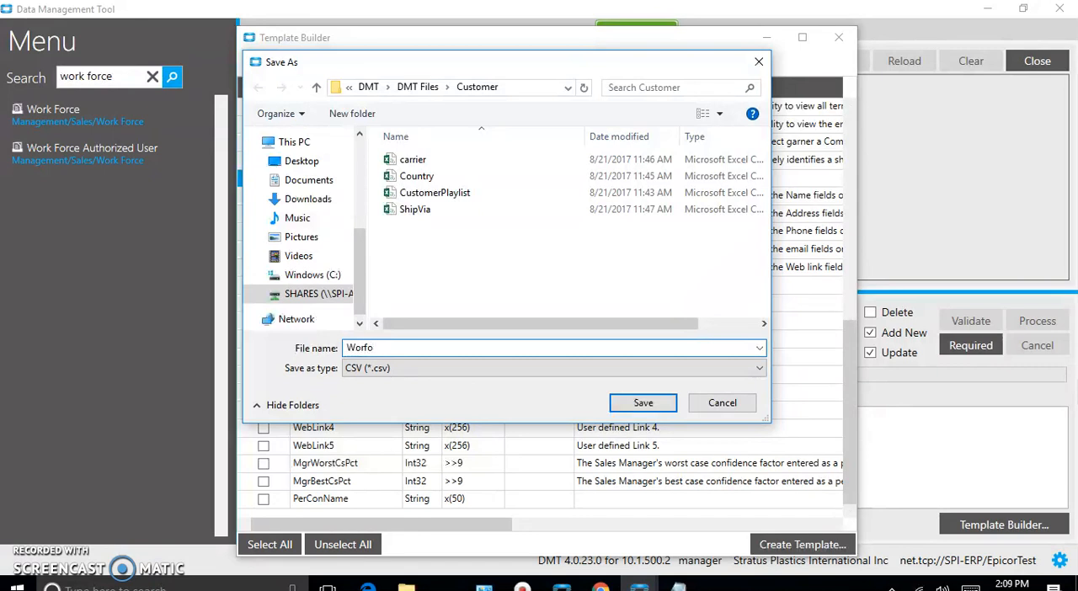
type("kforc")
left_click(655, 409)
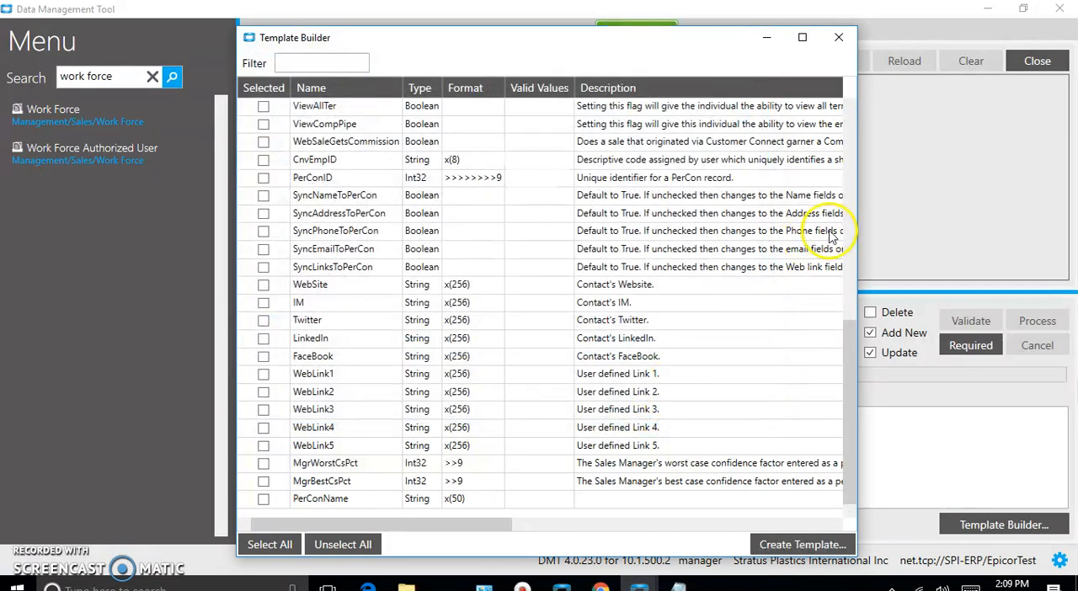
left_click(842, 42)
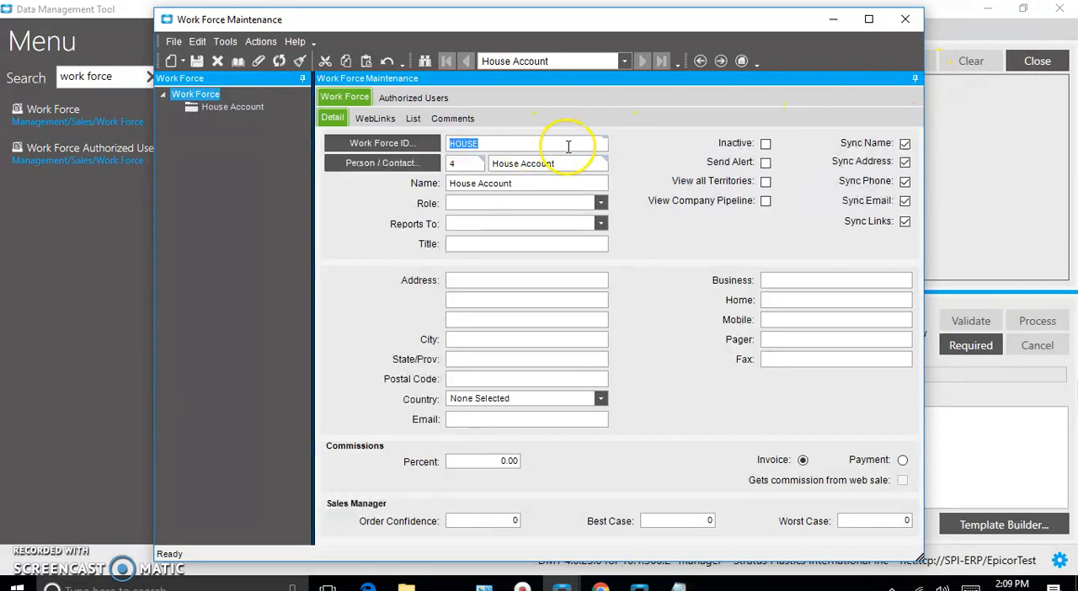
View the Authorized Users details in Work Force Maintenance, and open the Template Builder for the Work Force Authorized User import in the Data Management Tool
left_click(401, 98)
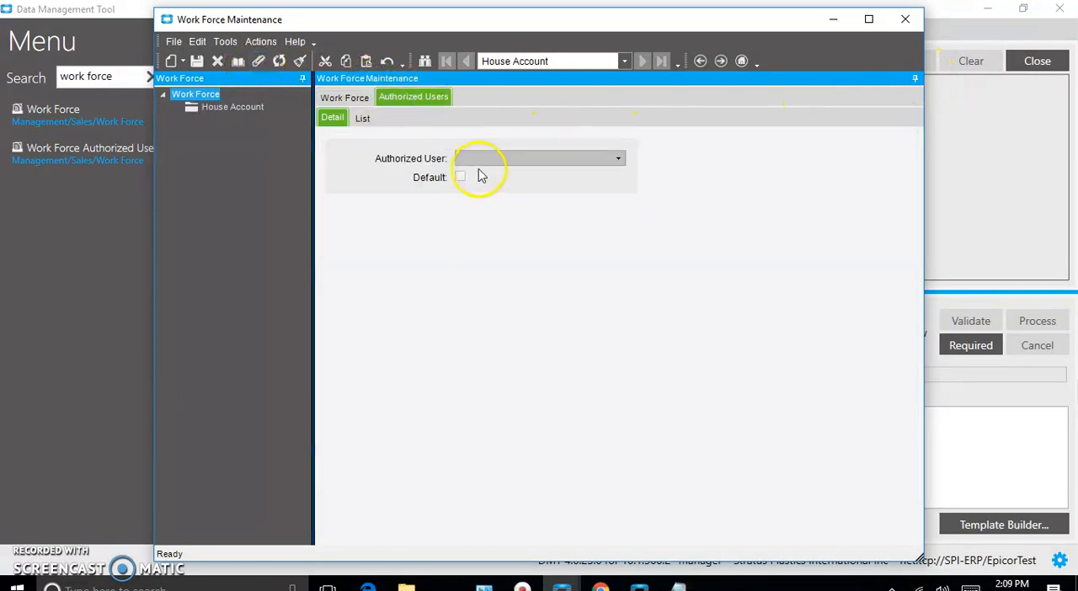
left_click(60, 160)
left_click(66, 148)
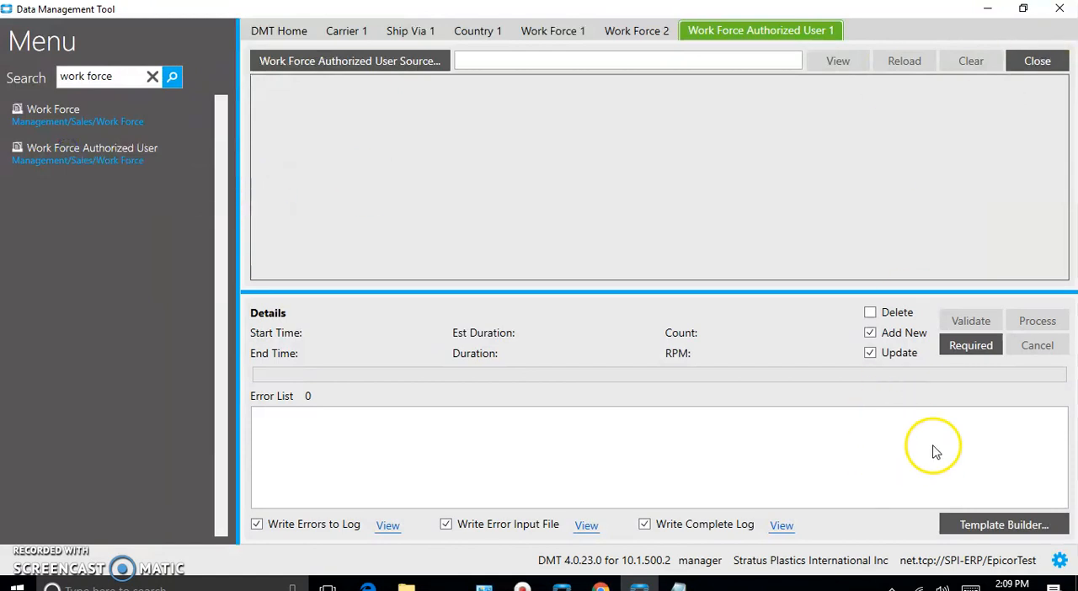
left_click(985, 523)
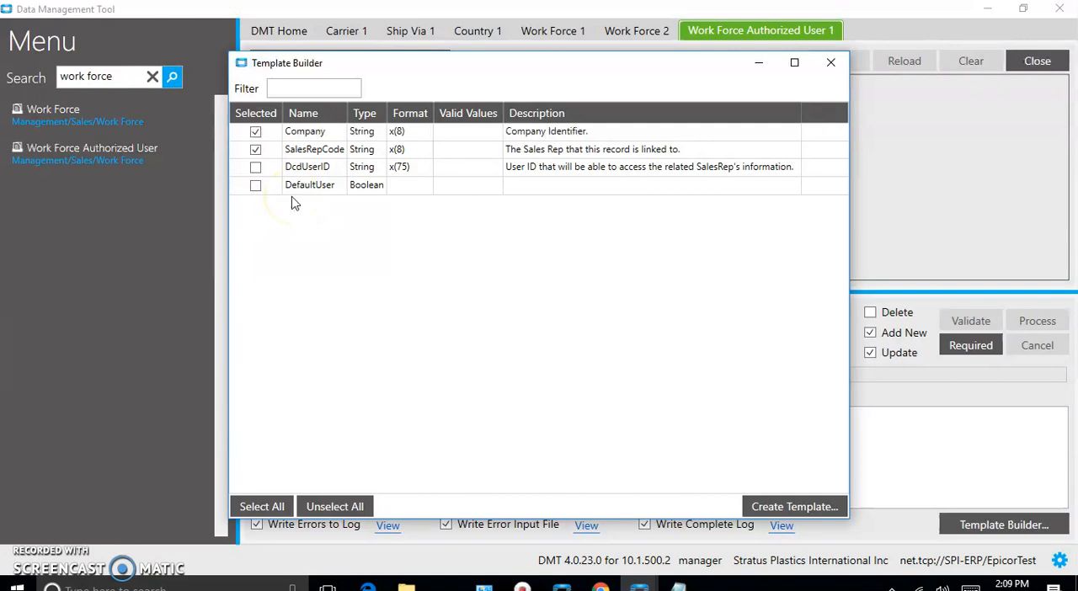
Include the DcdUserID and DefaultUser fields and create the template as a WorkforceUser CSV file in the Customer folder, closing the Template Builder
left_click(255, 169)
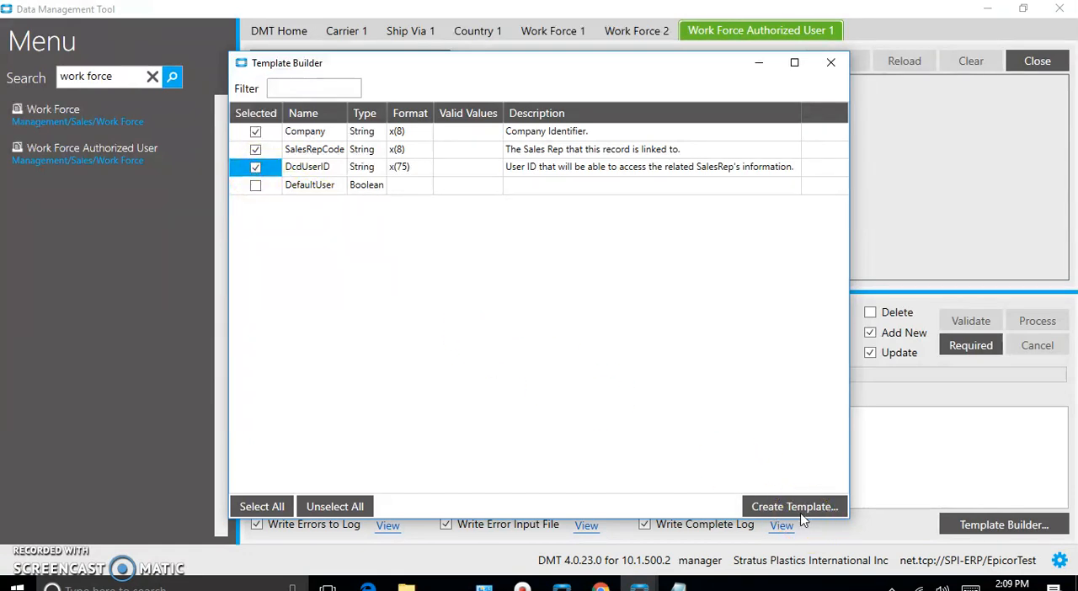
left_click(255, 185)
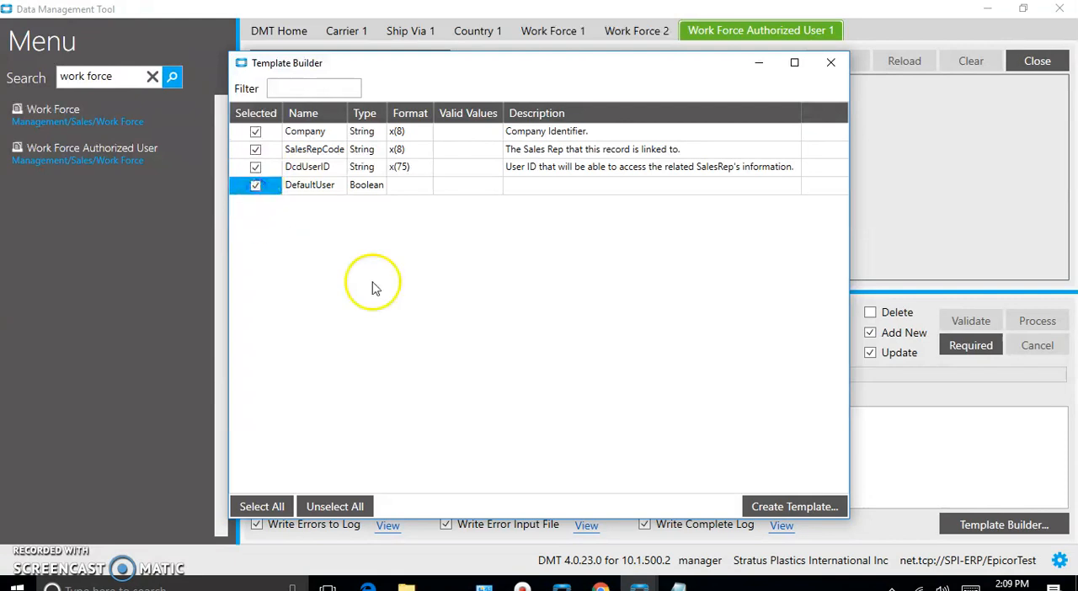
left_click(790, 507)
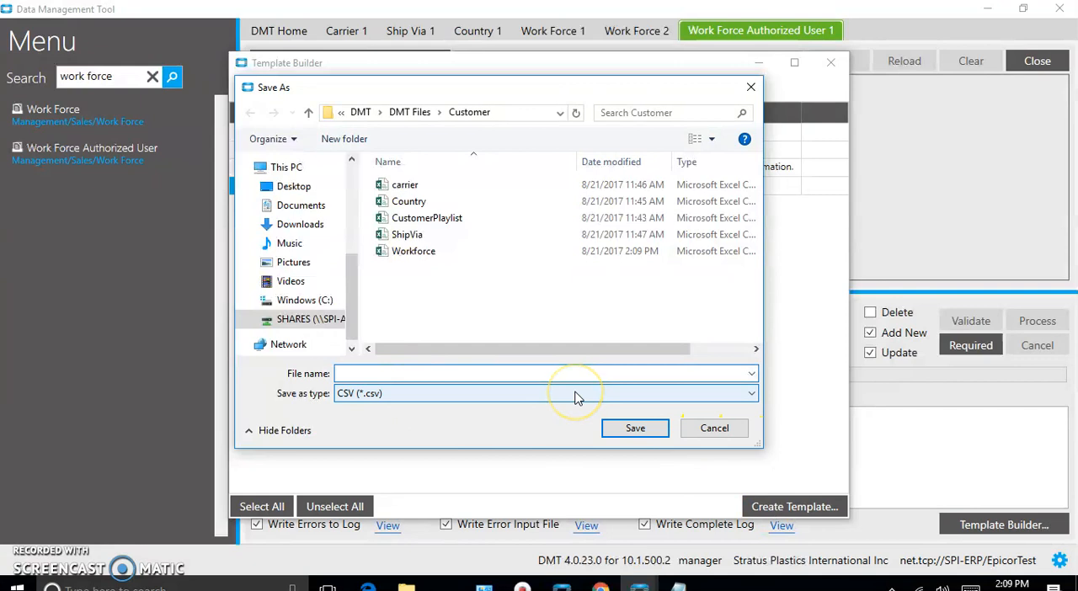
type("Work")
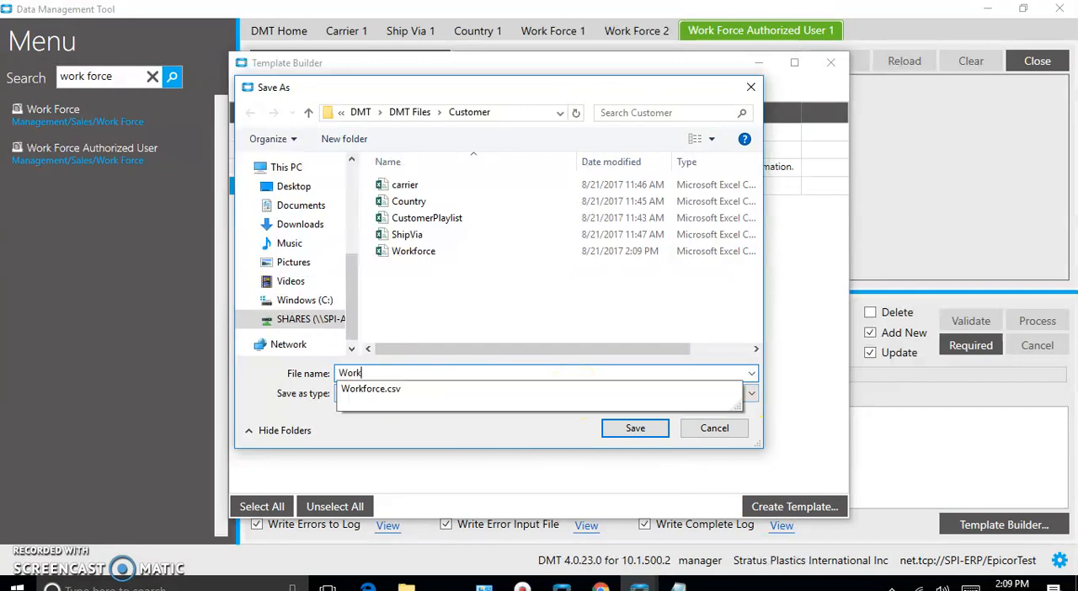
type("force")
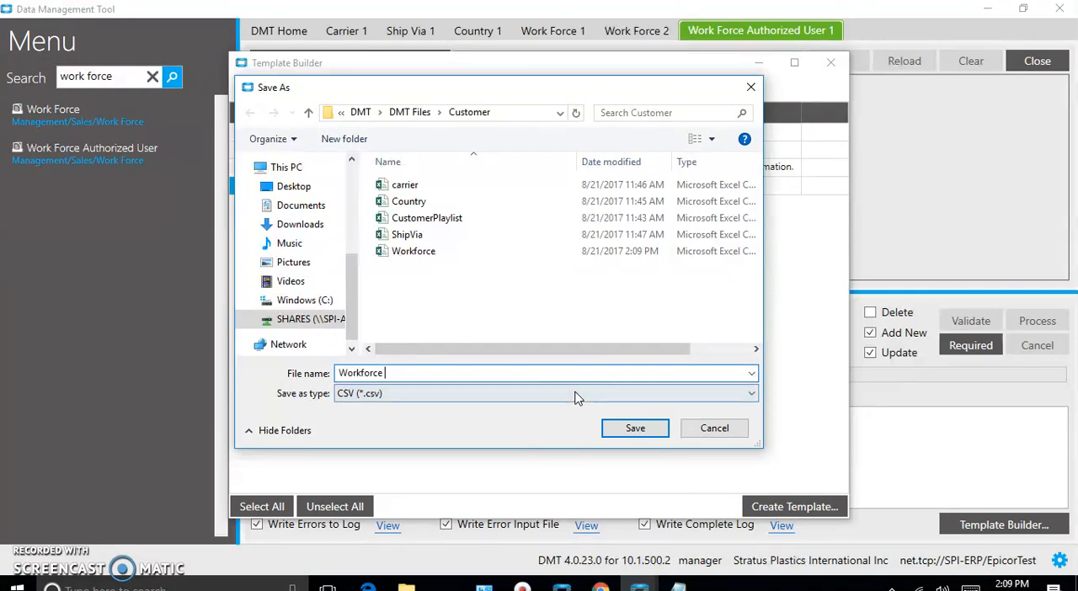
type("Us")
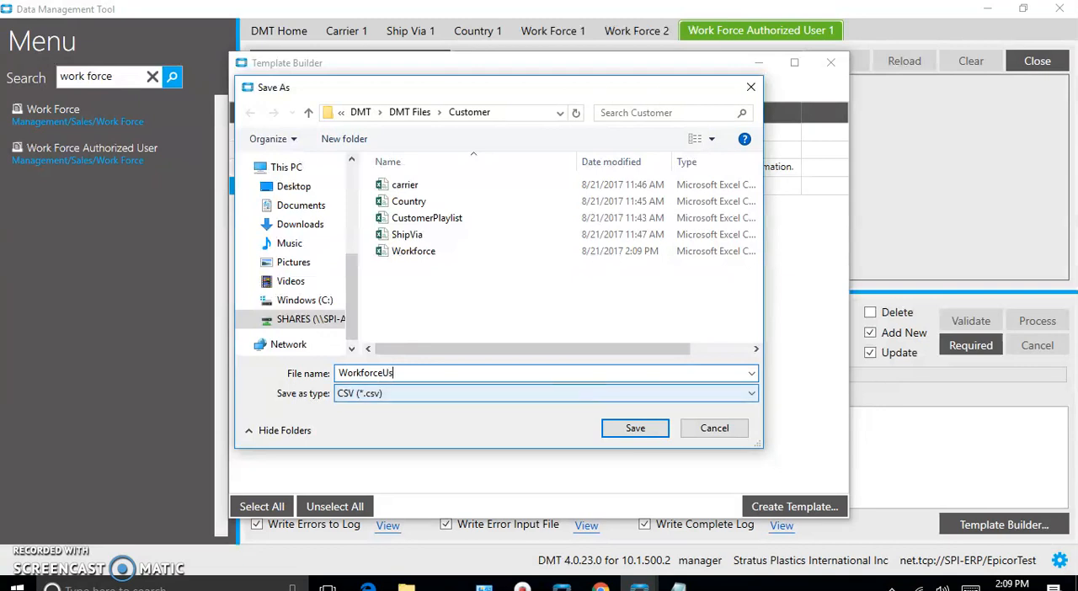
type("er")
left_click(638, 429)
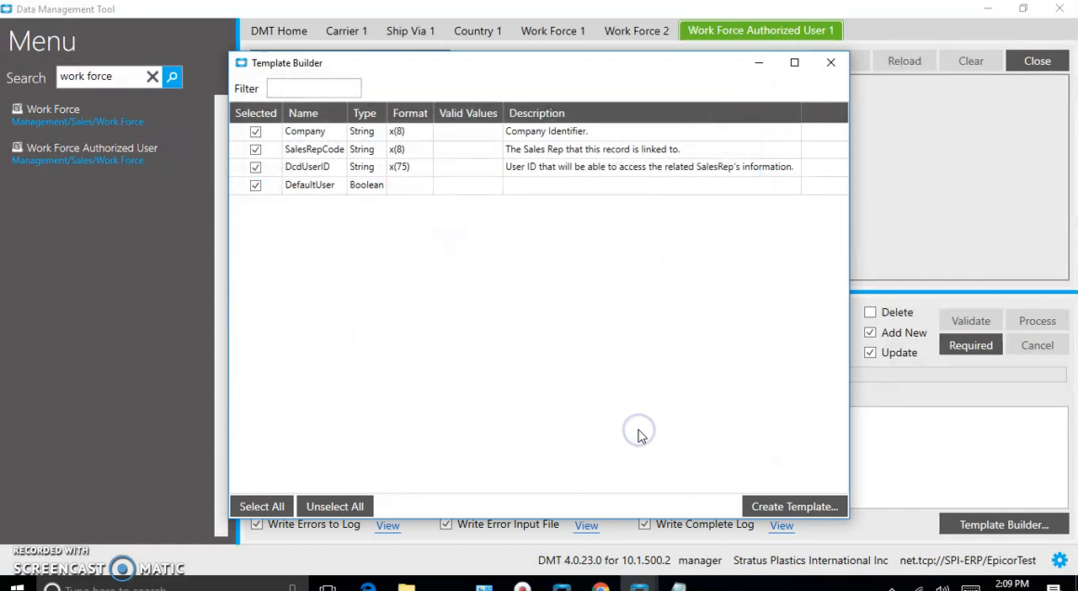
left_click(832, 65)
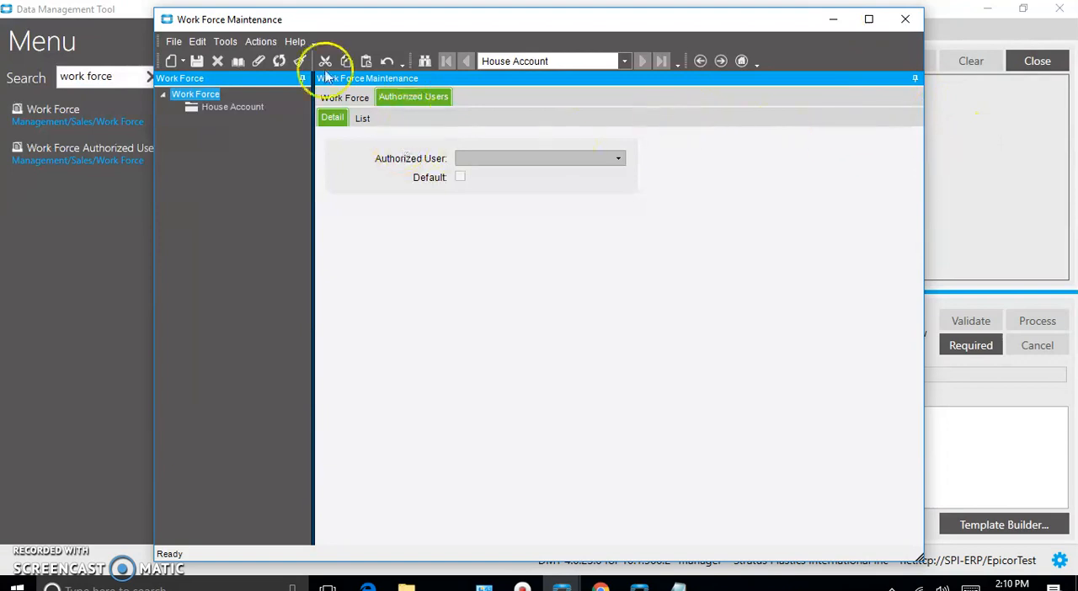
Minimize Work Force Maintenance, find the Role Code import by searching for "role code", and open its Template Builder
left_click(834, 18)
left_click(116, 75)
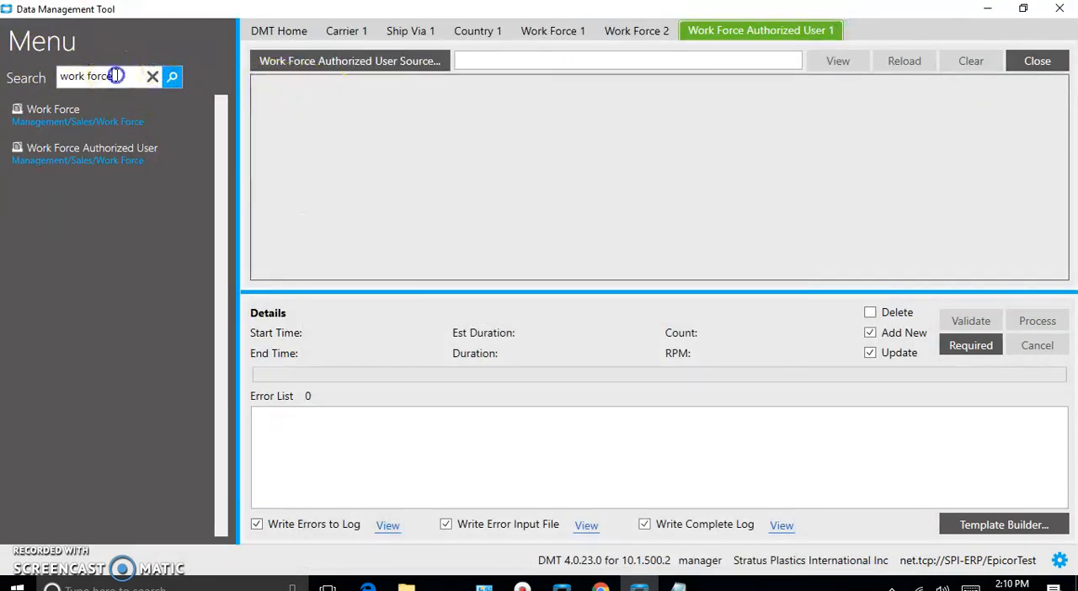
key("ctrl+a")
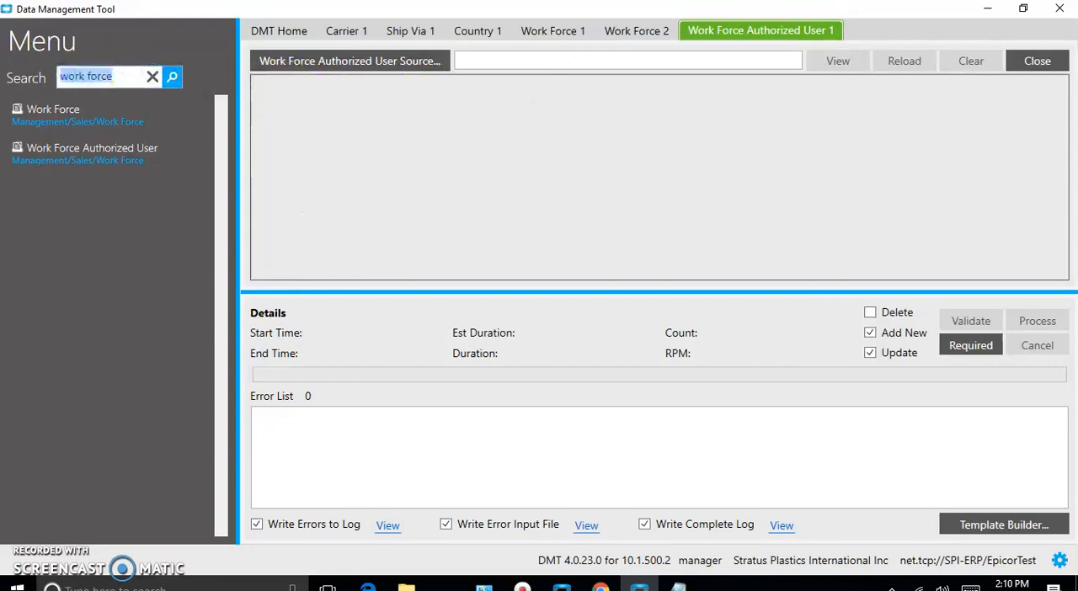
type("role code")
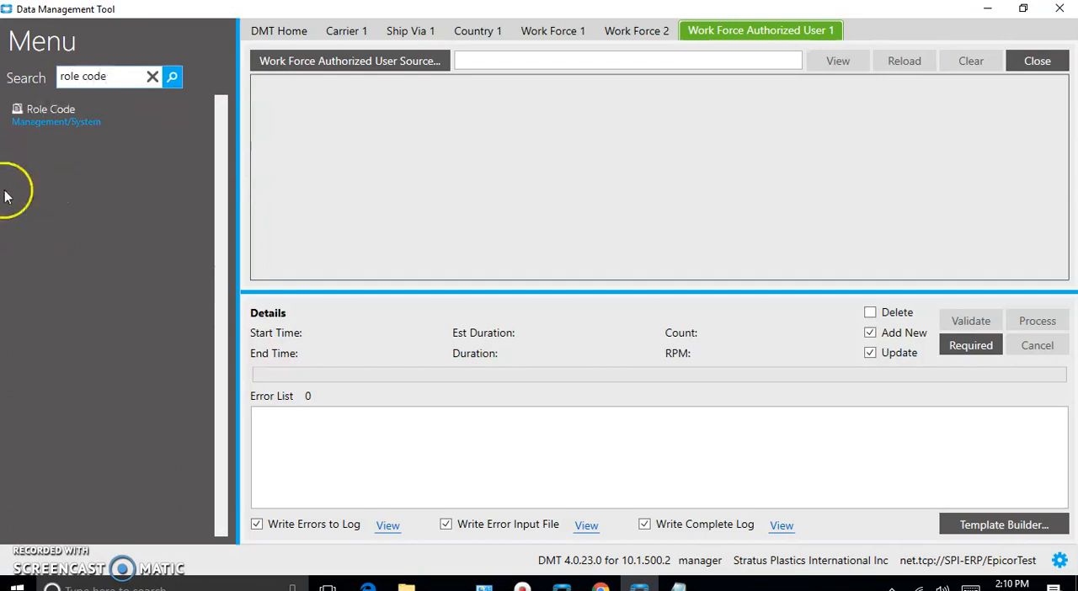
left_click(38, 118)
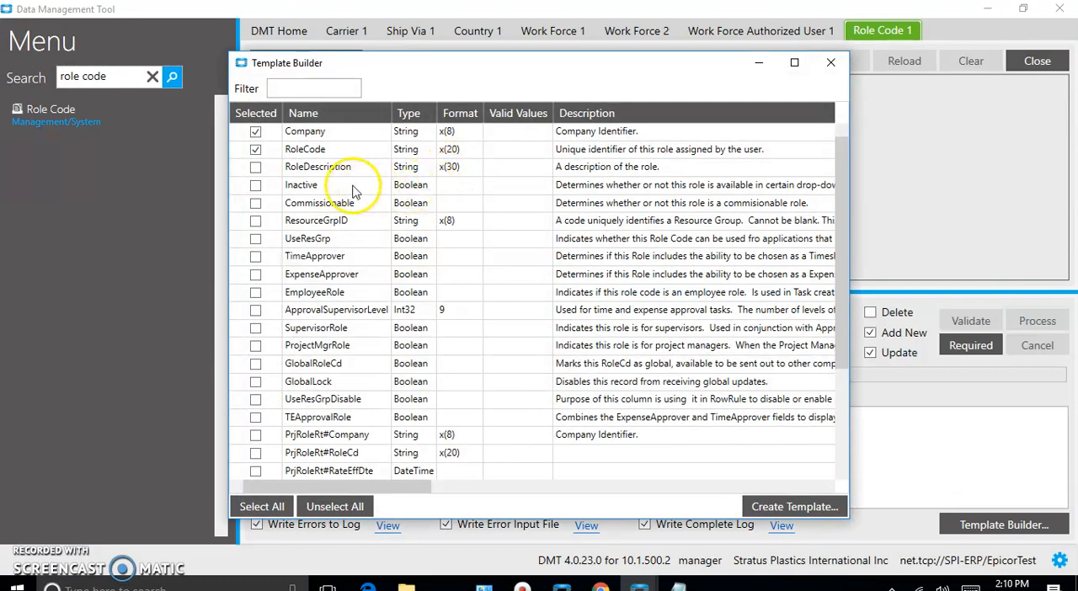
Include the RoleDescription field and create the template as a RoleCode CSV file in the Customer folder, closing the Template Builder
left_click(256, 167)
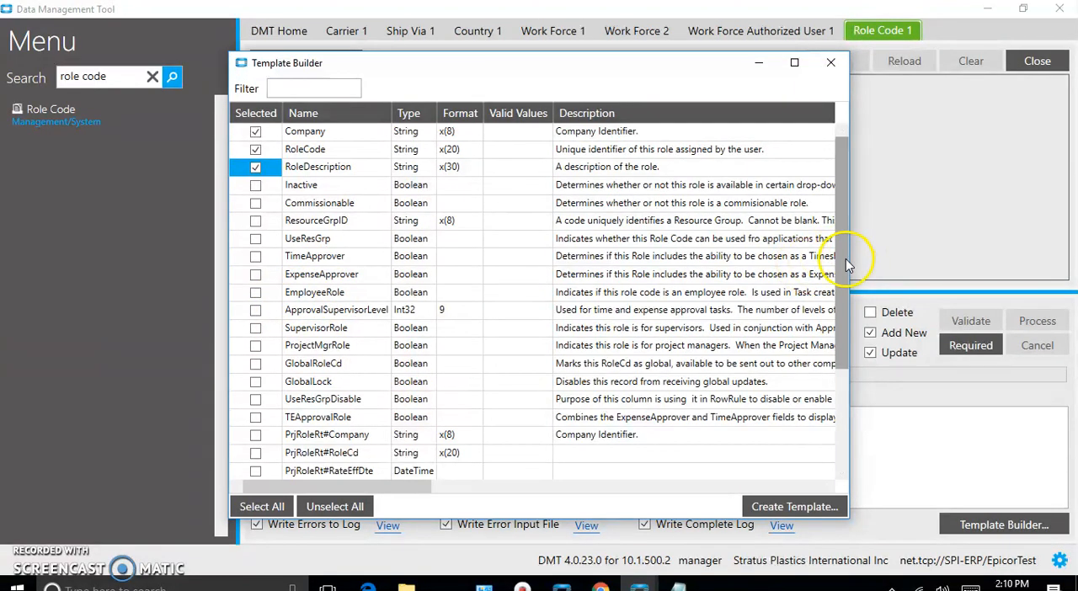
left_click_drag(845, 259, 858, 235)
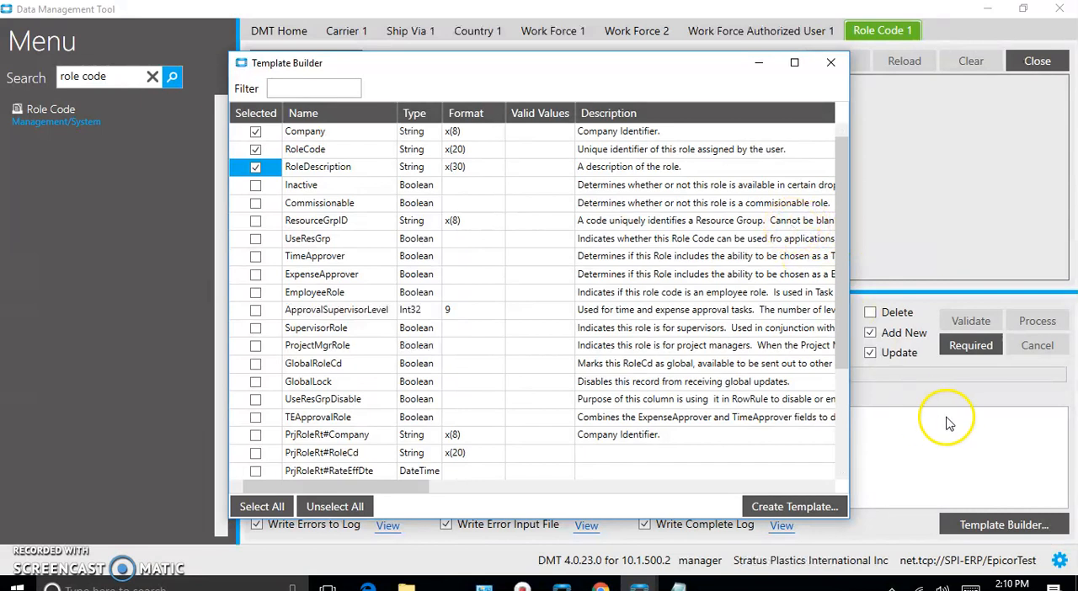
left_click(795, 507)
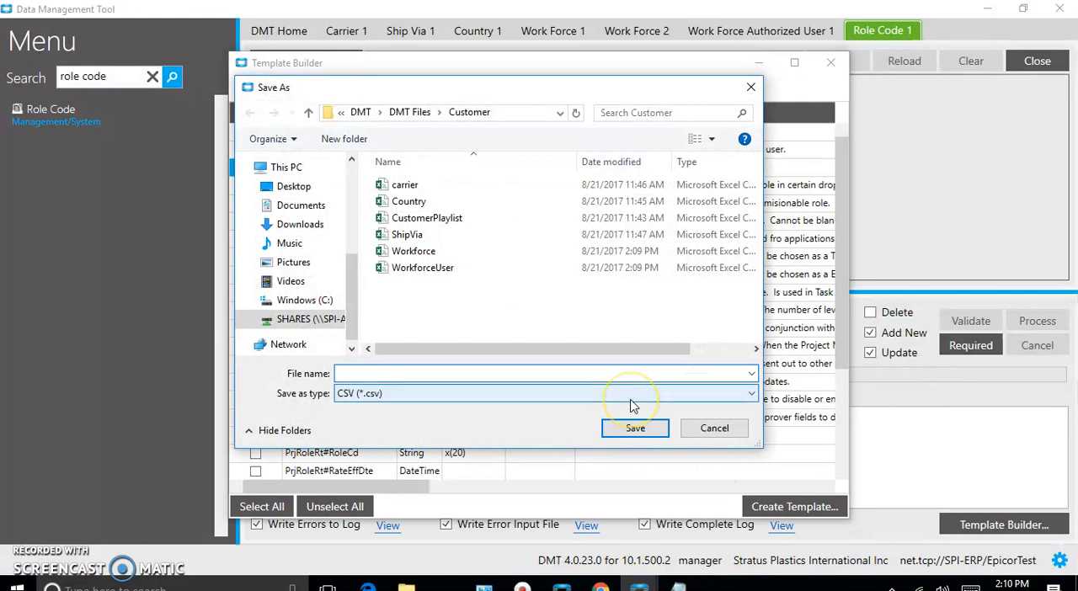
type("RoleCode")
left_click(636, 429)
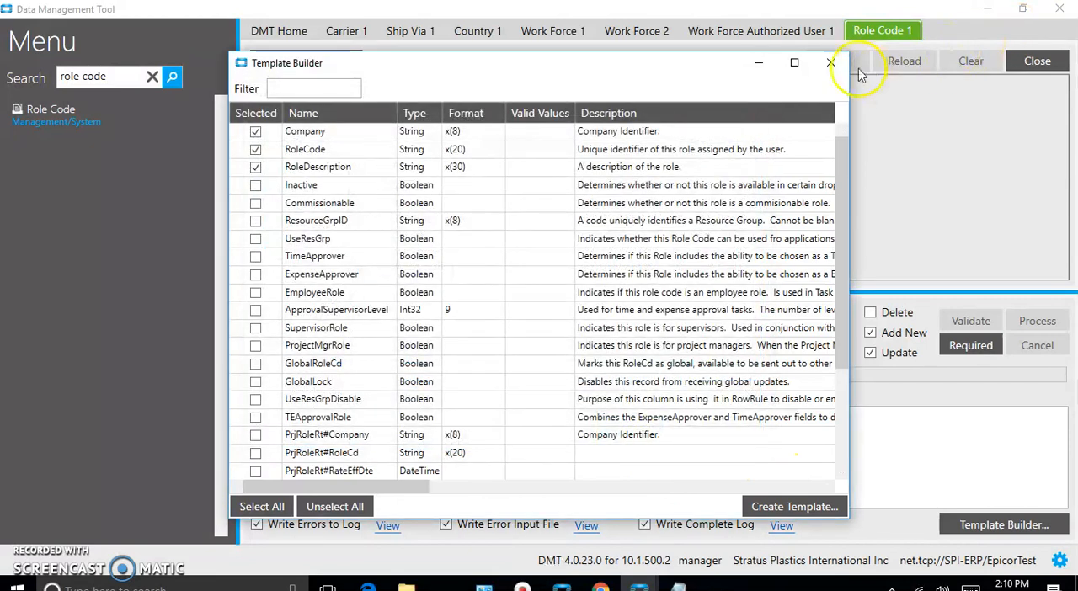
left_click(832, 64)
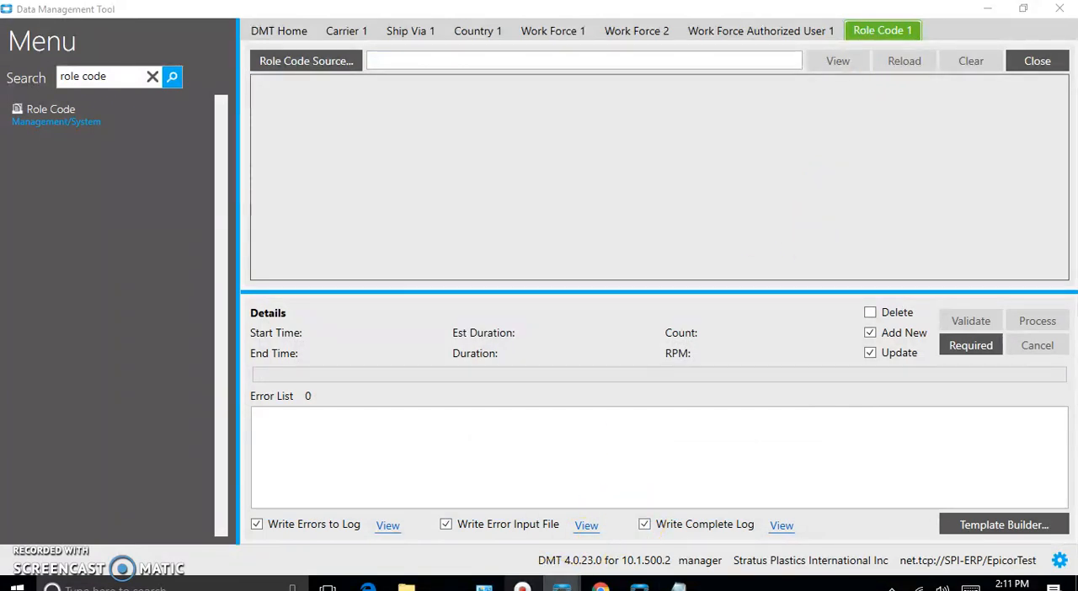
Open the RoleCode file from the DMT Files Customer folder in a maximized Excel window and widen the Company and RoleCode columns
left_click(562, 587)
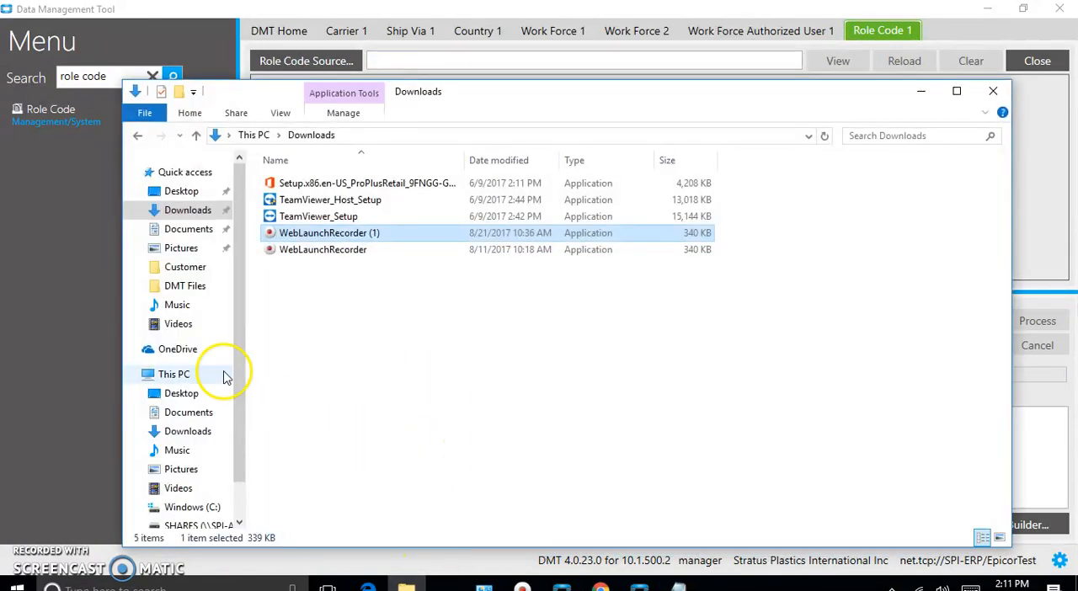
left_click(190, 287)
double_click(301, 183)
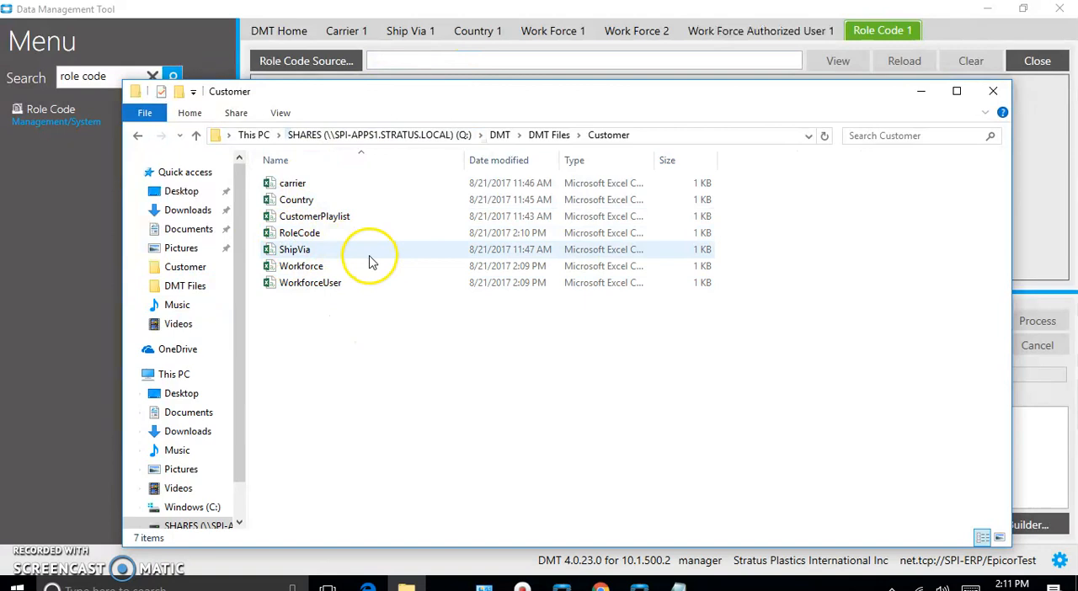
double_click(300, 237)
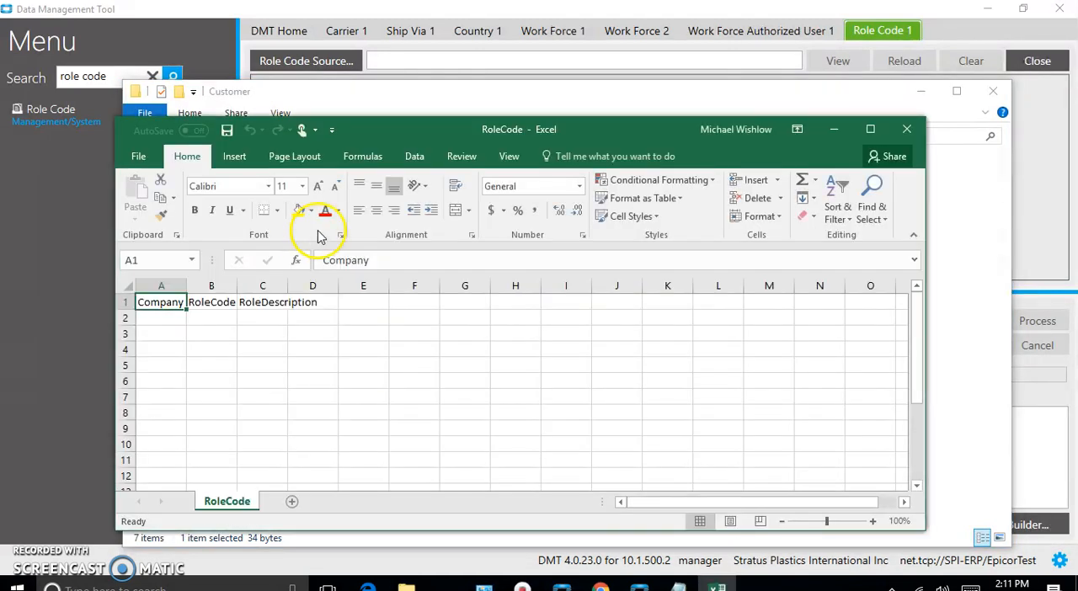
left_click(870, 129)
left_click_drag(71, 171, 191, 170)
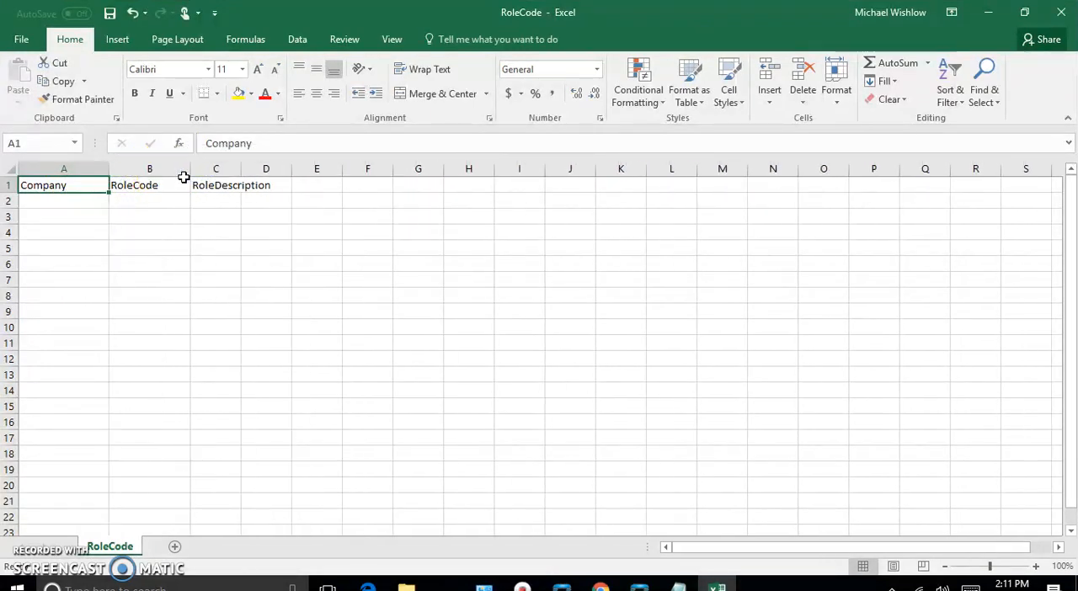
Fill row 2 of the RoleCode sheet with company 200, role code HR and description Human Resources
double_click(48, 201)
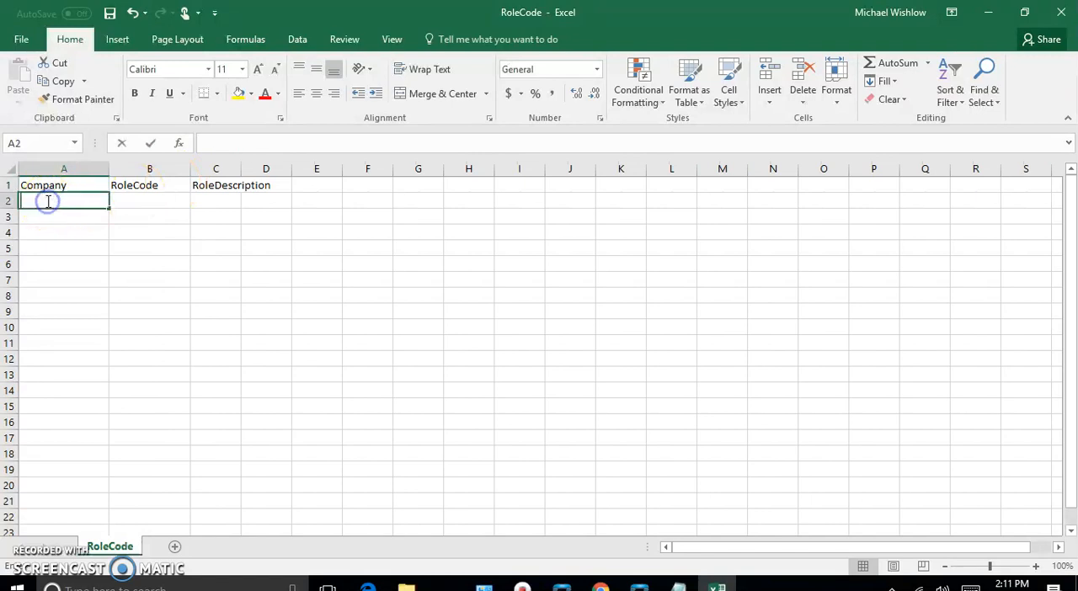
key("Tab")
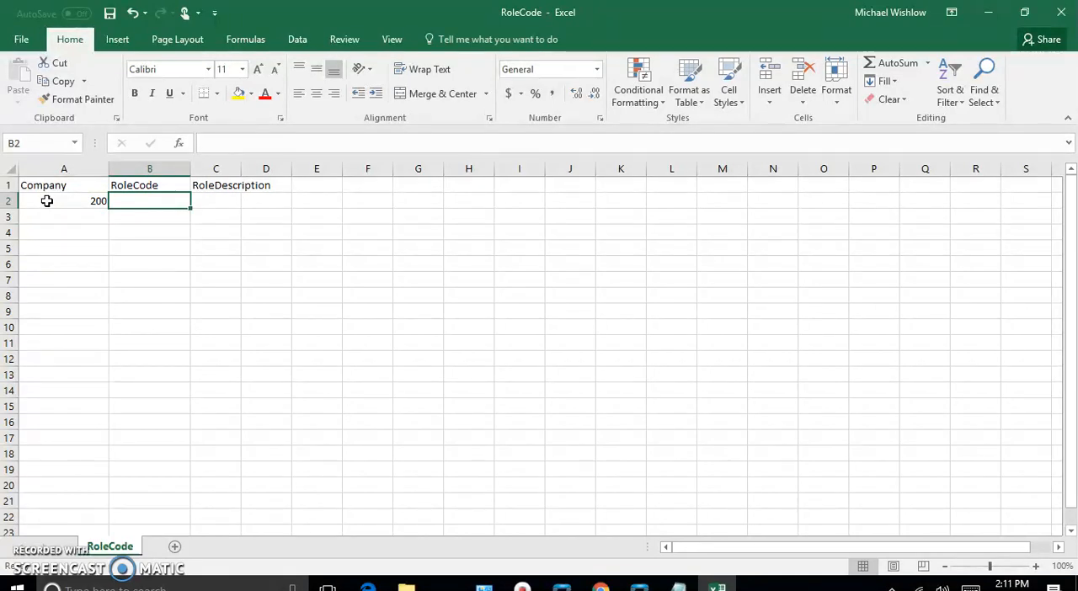
type("HR")
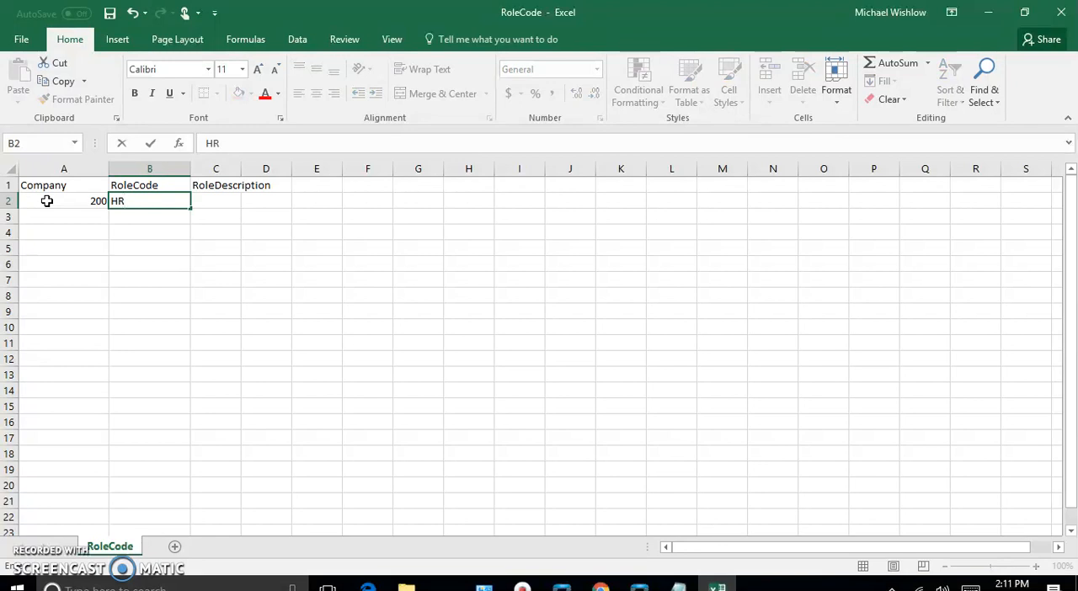
key("Tab")
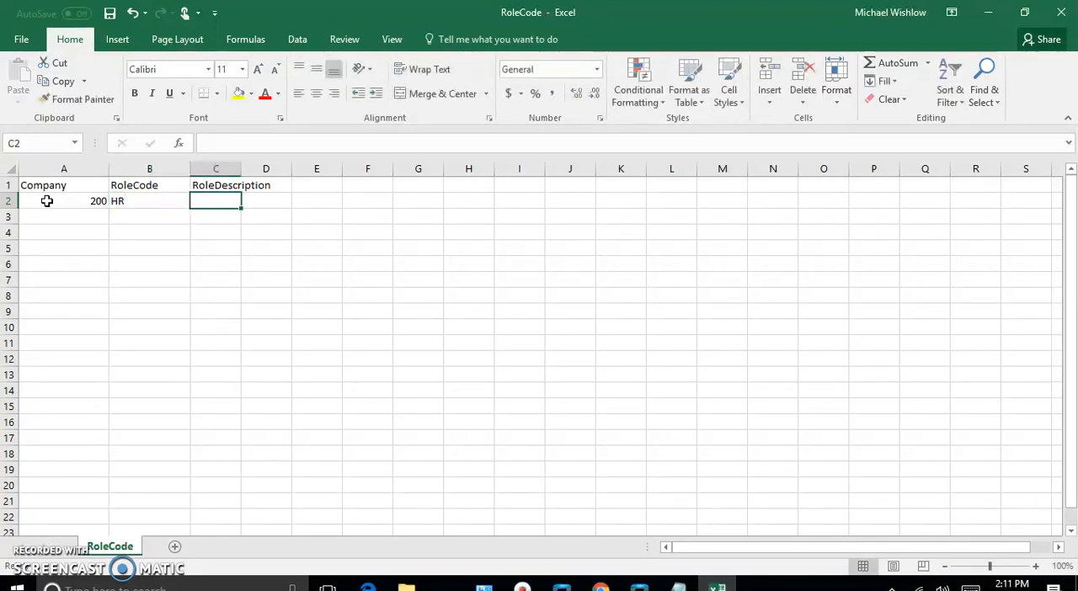
type("Human Resources")
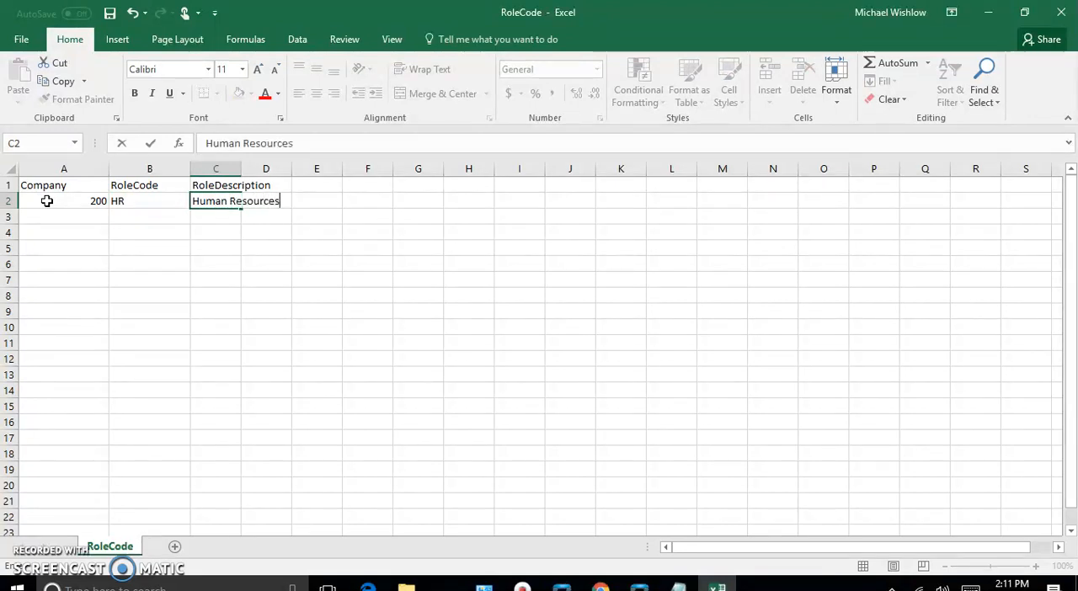
key("Return")
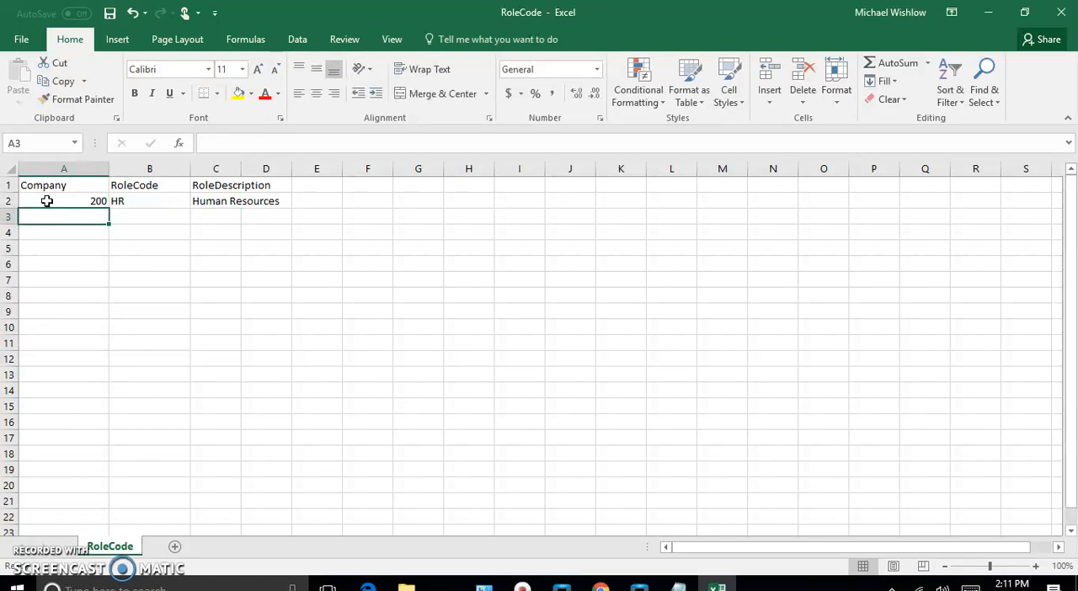
Enter company 200 in cell A3 for the second role code record, correcting the mistyped number
type("20")
key("Tab")
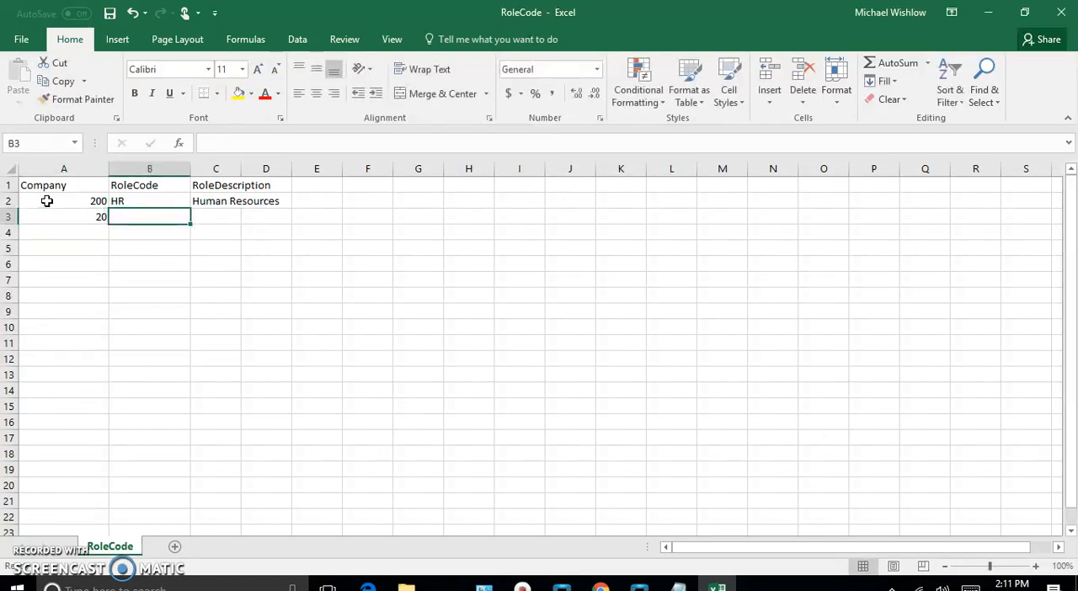
key("BackSpace")
key("Left")
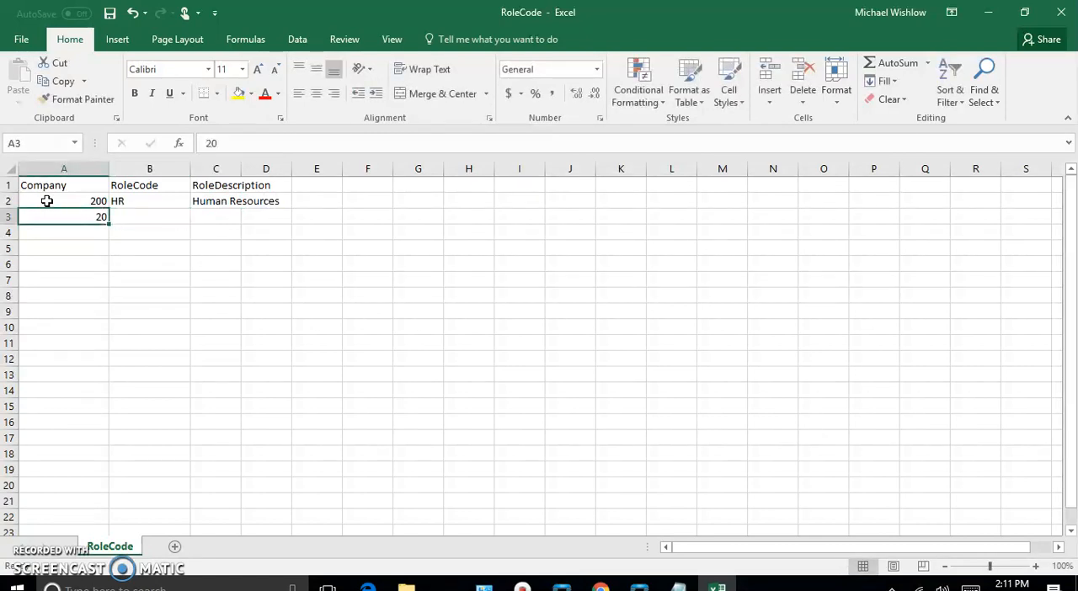
key("F2")
key("BackSpace")
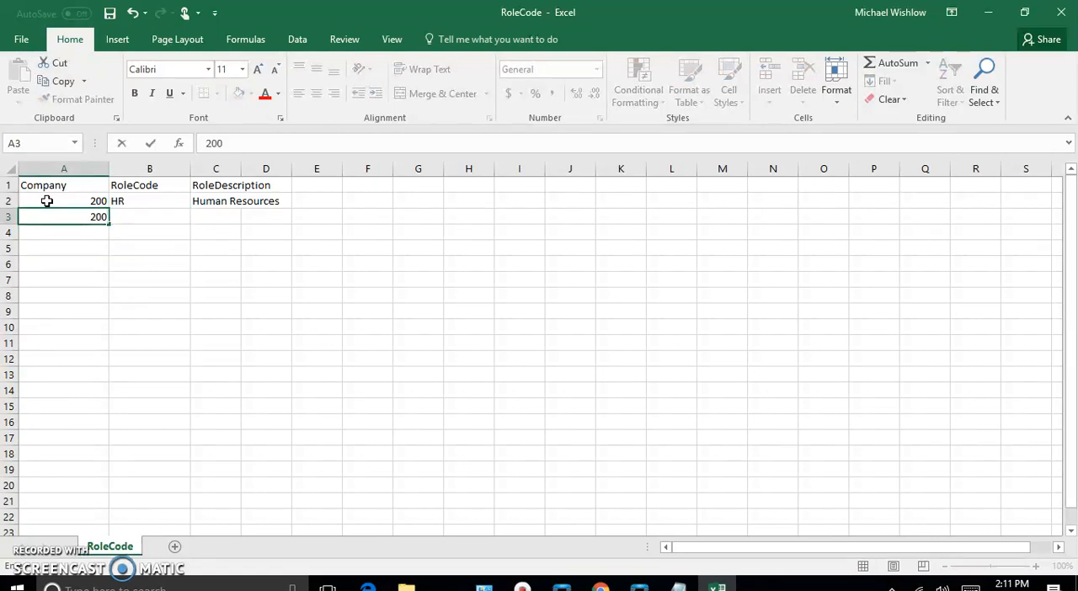
key("Tab")
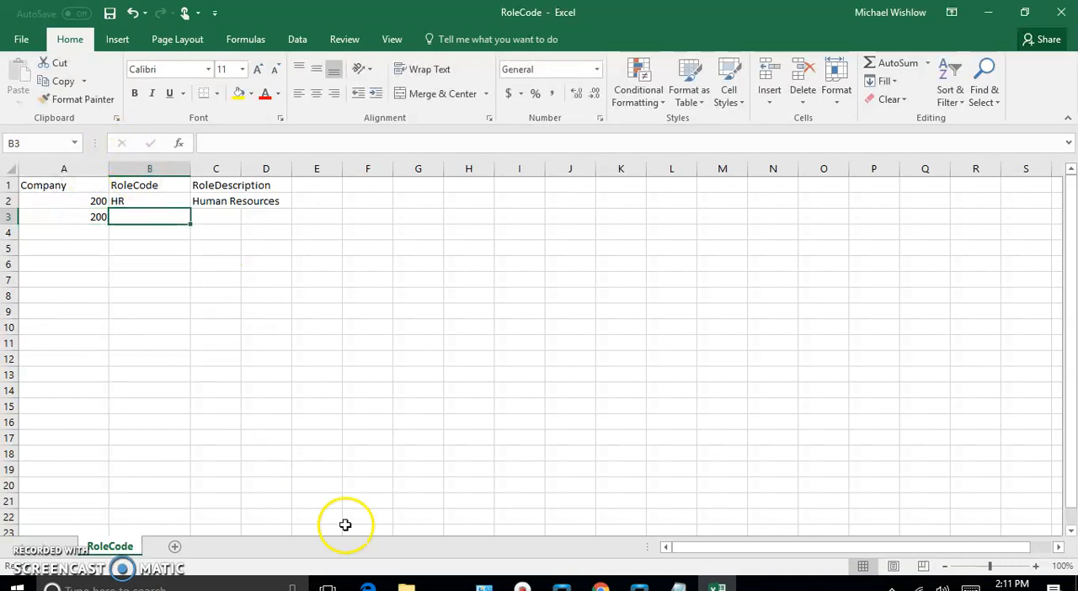
left_click(638, 586)
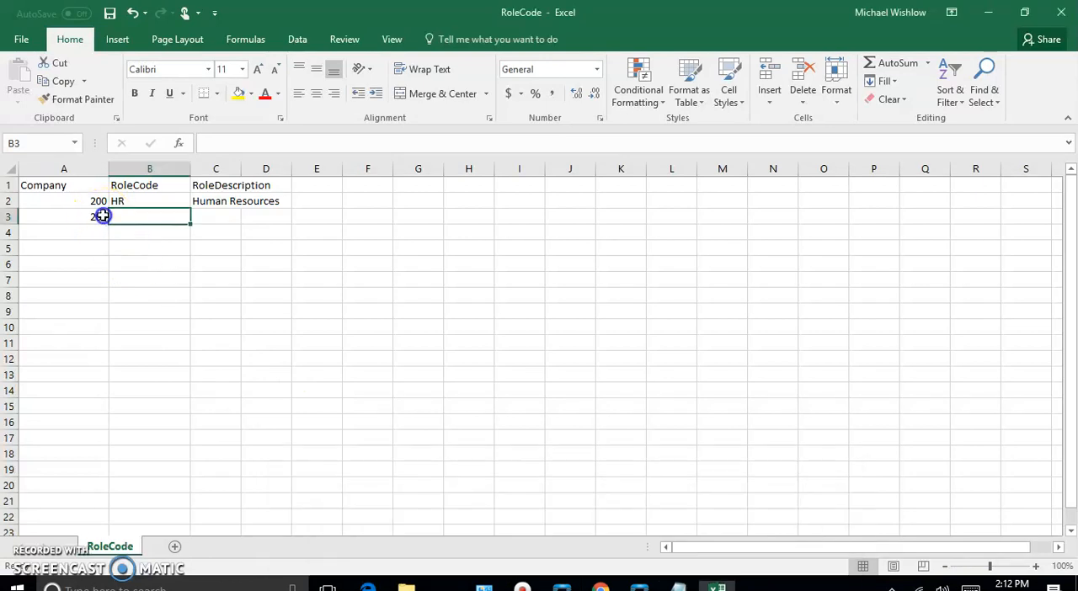
Complete row 3 of the RoleCode sheet with role code Sales and description Sales
double_click(132, 217)
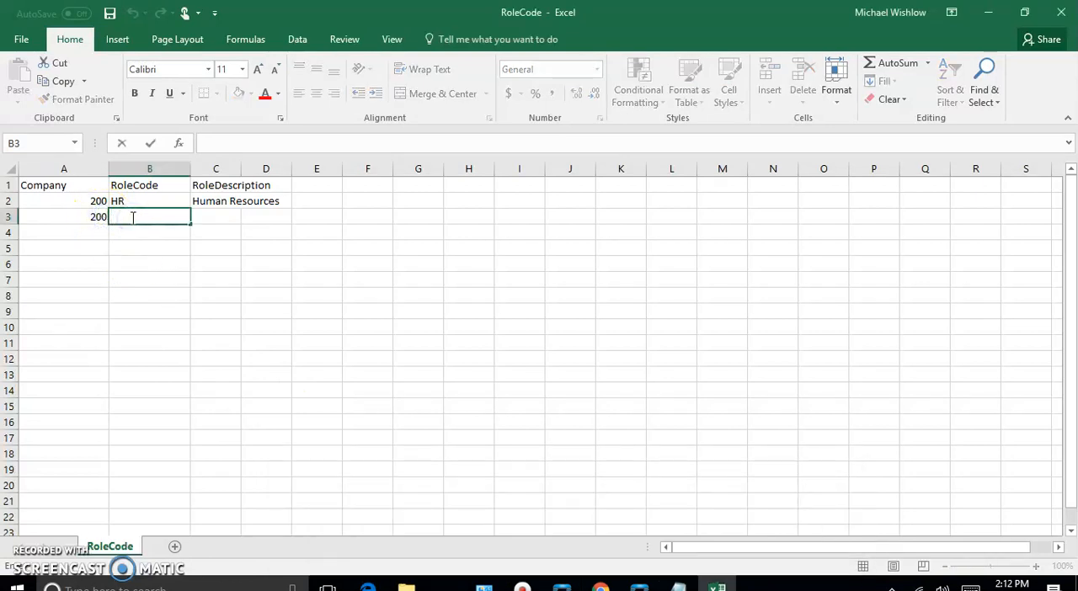
type("Sl")
key("BackSpace")
type("ales")
key("Tab")
type("sAL")
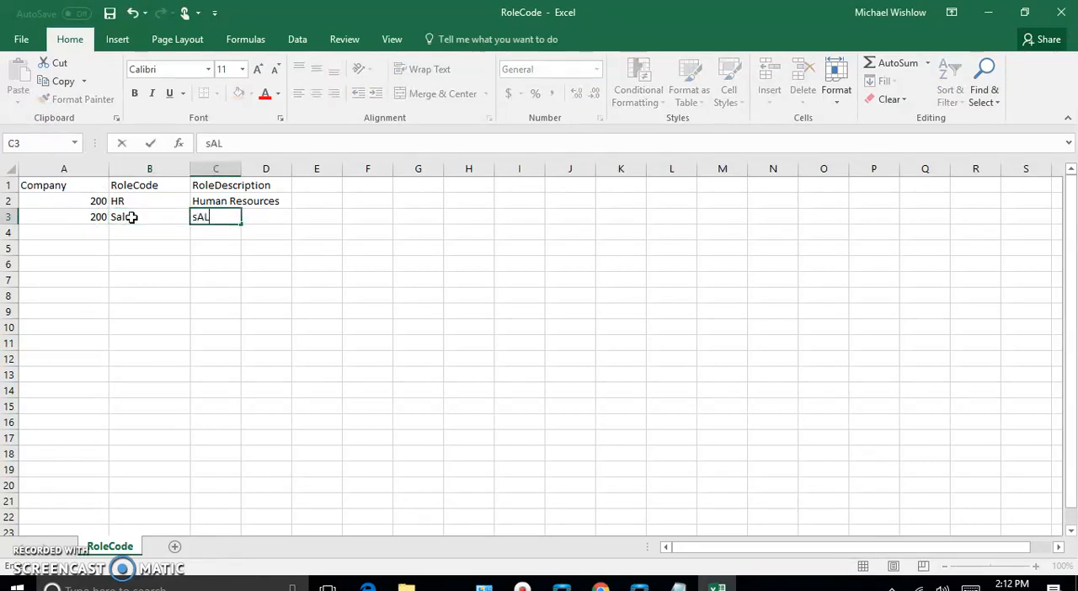
type("E")
key("BackSpace")
key("BackSpace")
key("BackSpace")
key("BackSpace")
key("Tab")
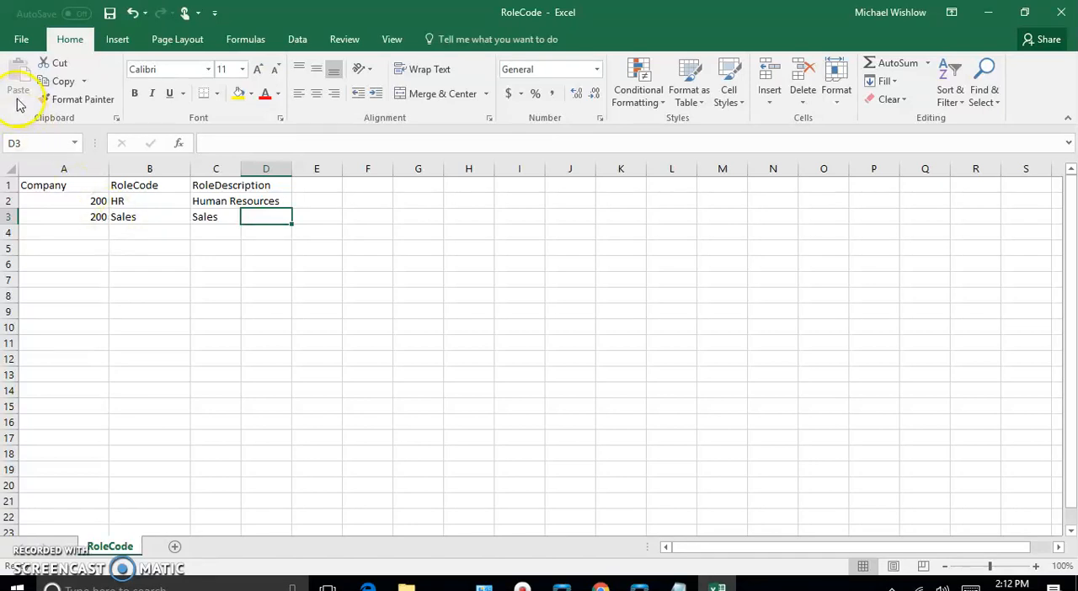
Save the RoleCode workbook, keeping the CSV format, and minimize its window
left_click(20, 39)
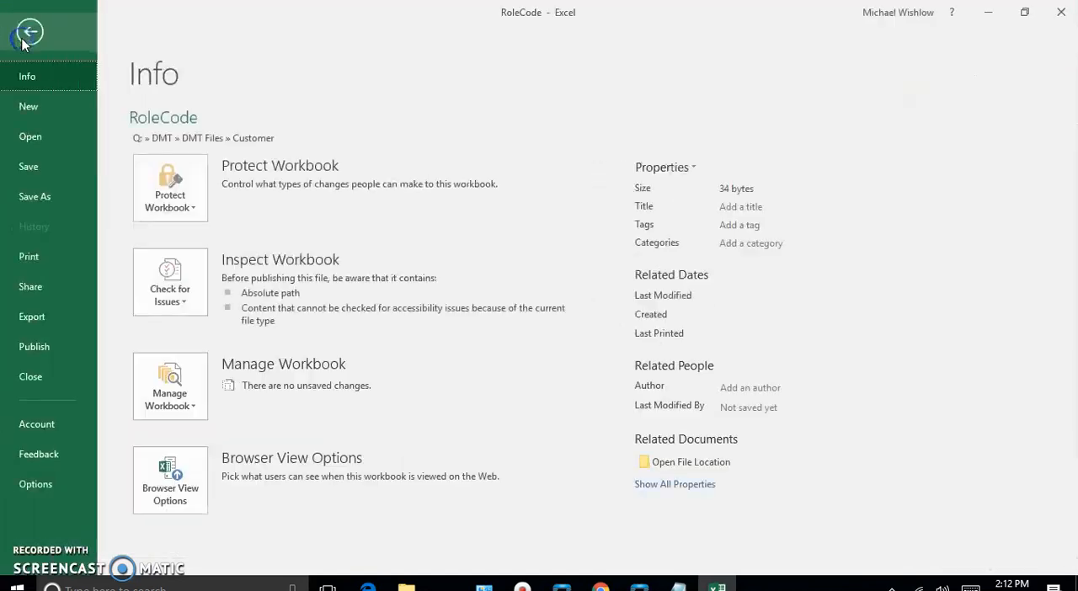
left_click(31, 165)
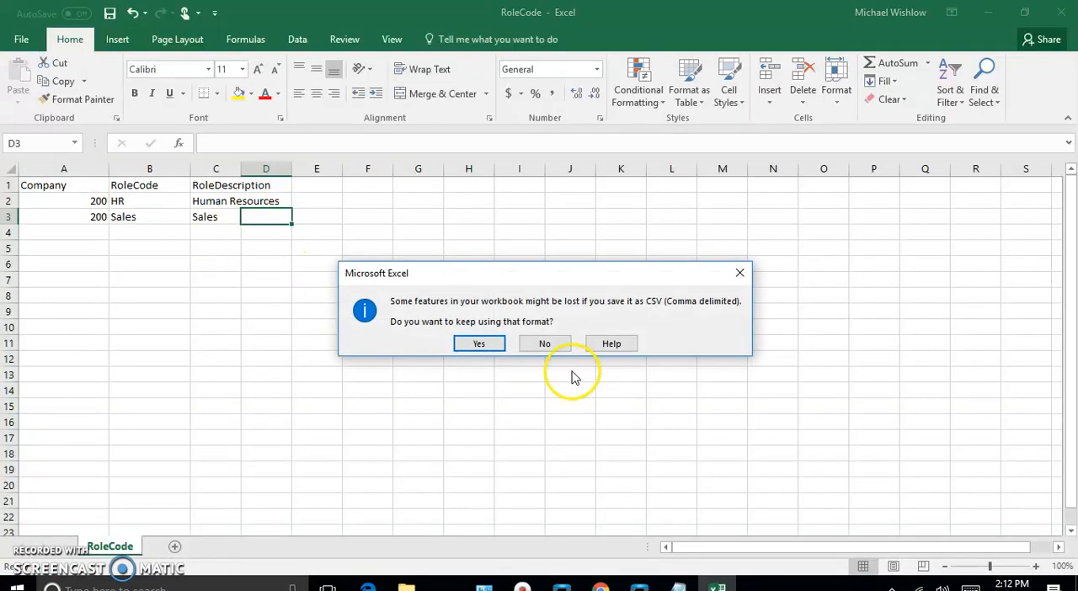
left_click(478, 345)
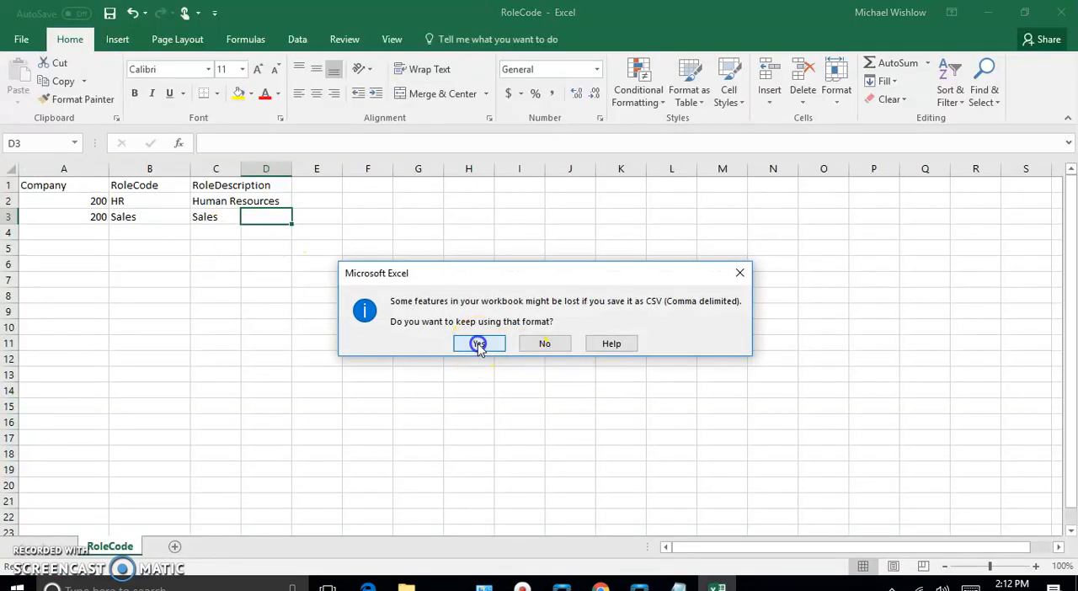
left_click(990, 15)
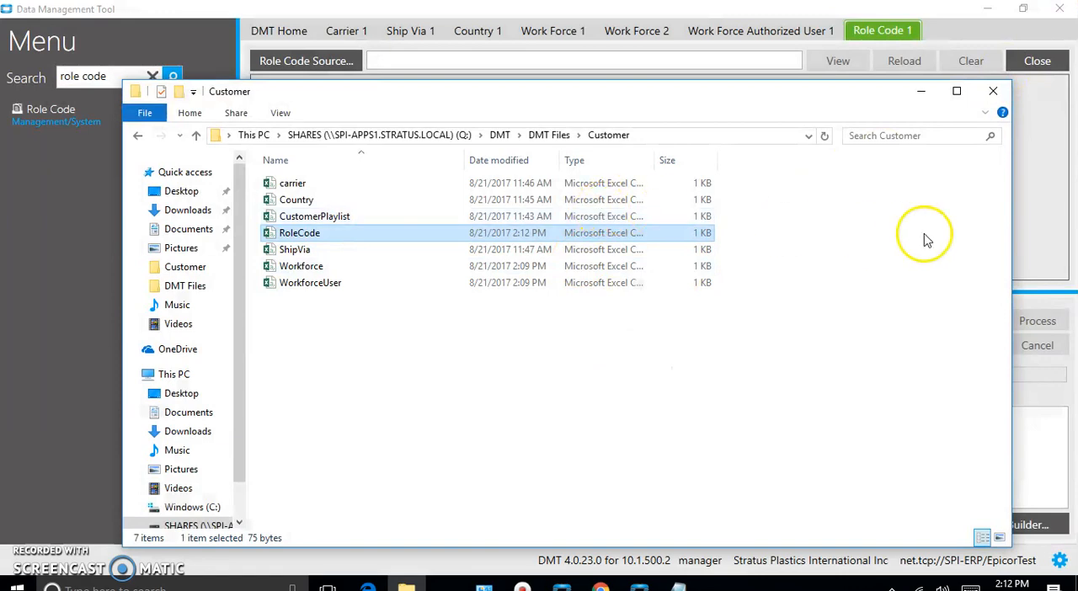
Open the Workforce file from the Customer folder and widen its columns so the field headers are readable
left_click(299, 268)
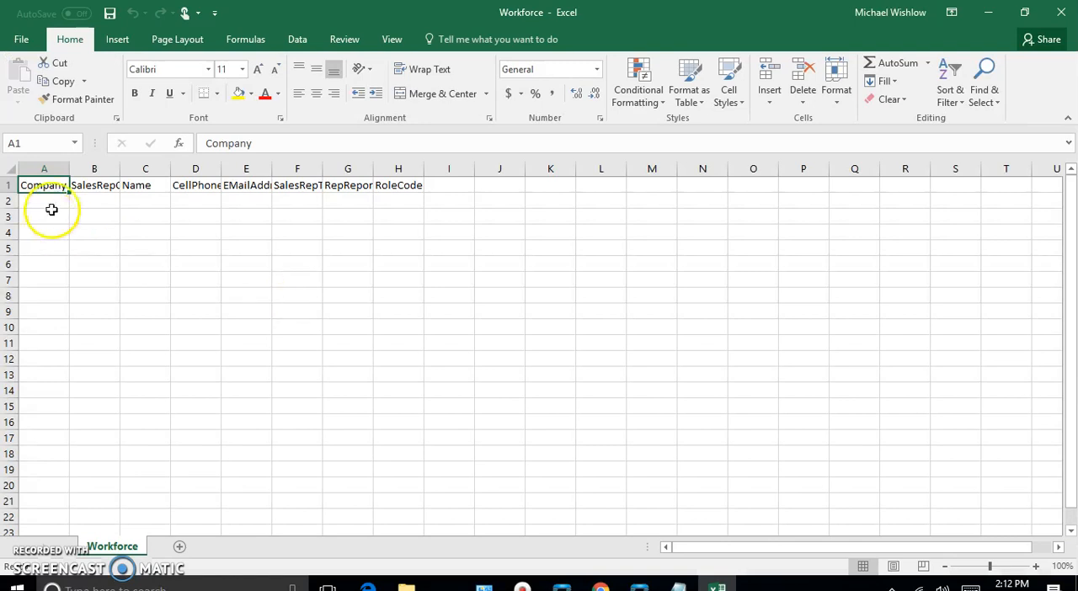
left_click_drag(120, 169, 175, 172)
left_click_drag(276, 169, 626, 168)
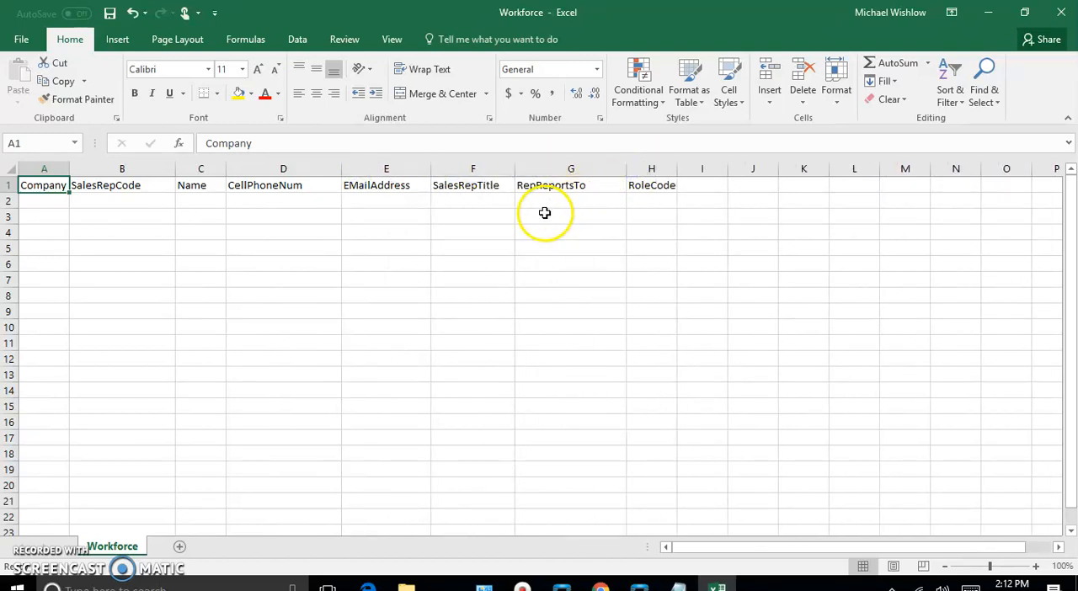
Enter company 200 in cell A2 of the Workforce sheet
double_click(47, 200)
type("200")
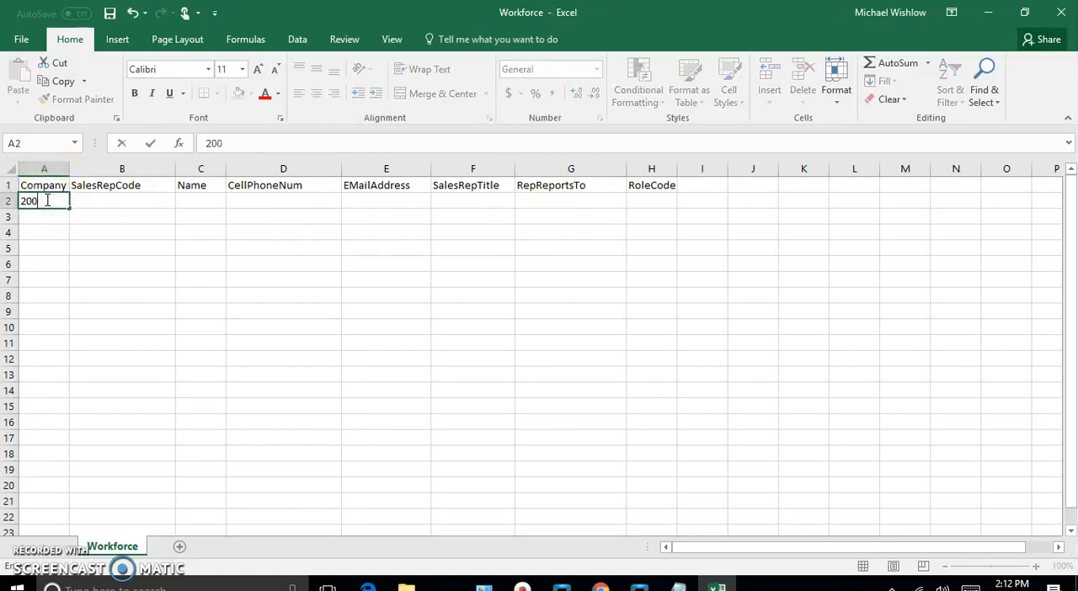
key("Tab")
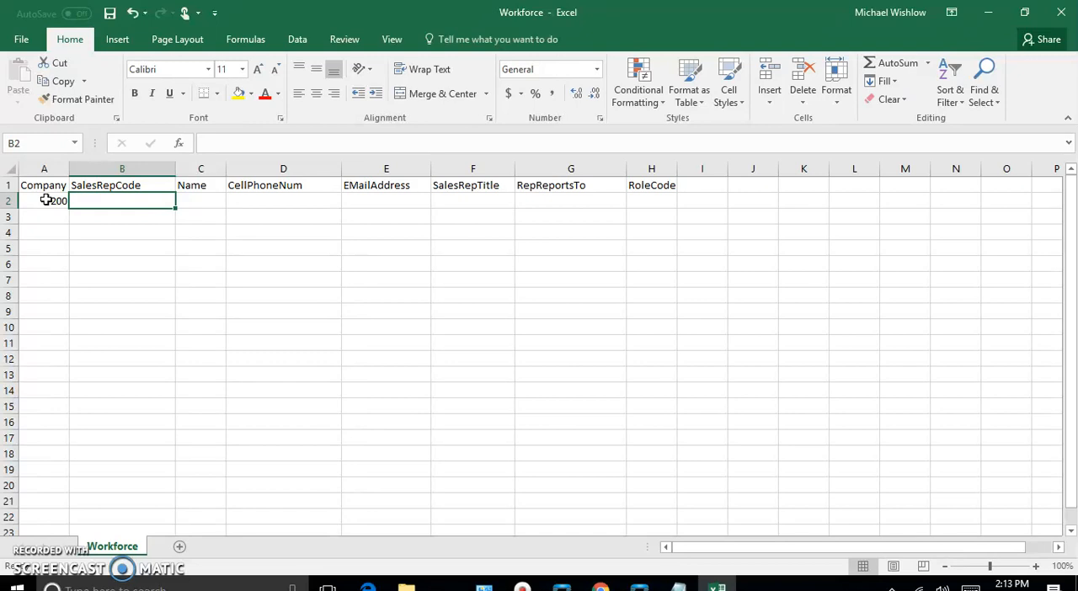
Switch to Work Force Maintenance in Epicor and search for all existing work force records to check their IDs
left_click(558, 583)
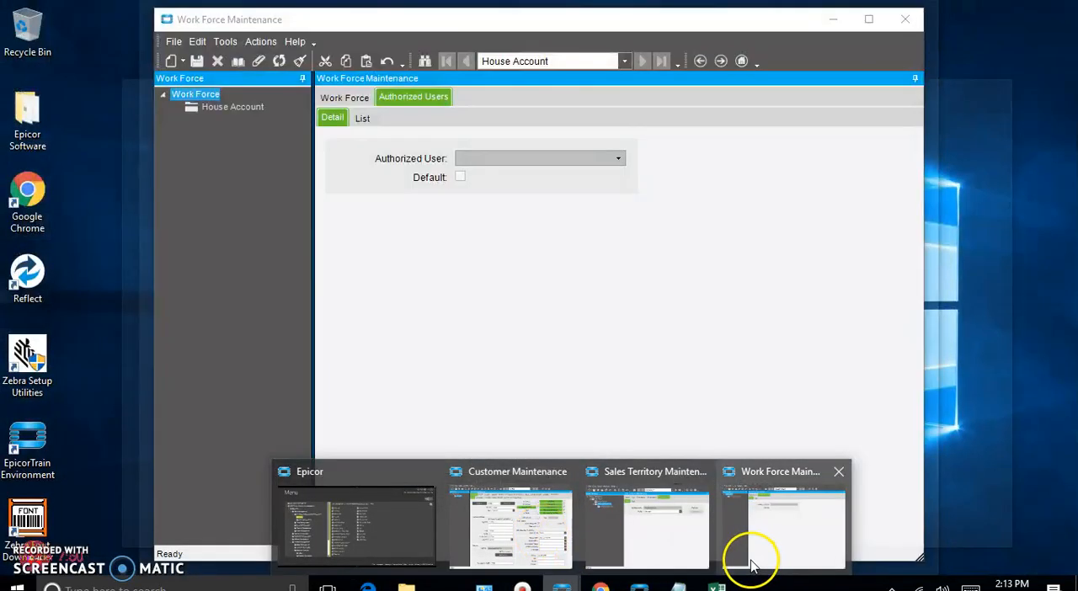
mouse_move(577, 529)
left_click(779, 522)
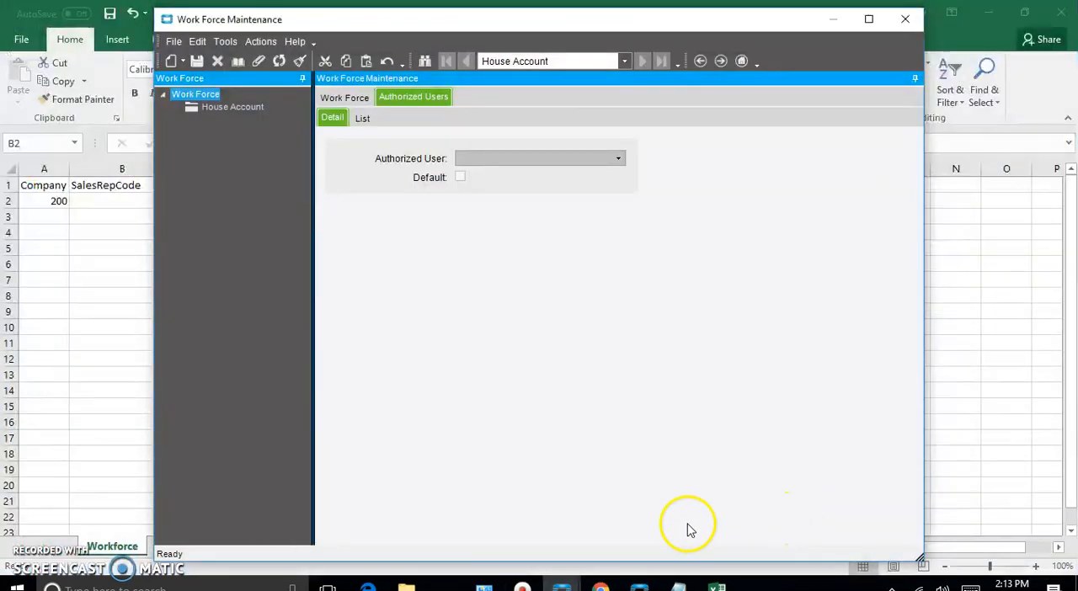
left_click(342, 100)
left_click(389, 145)
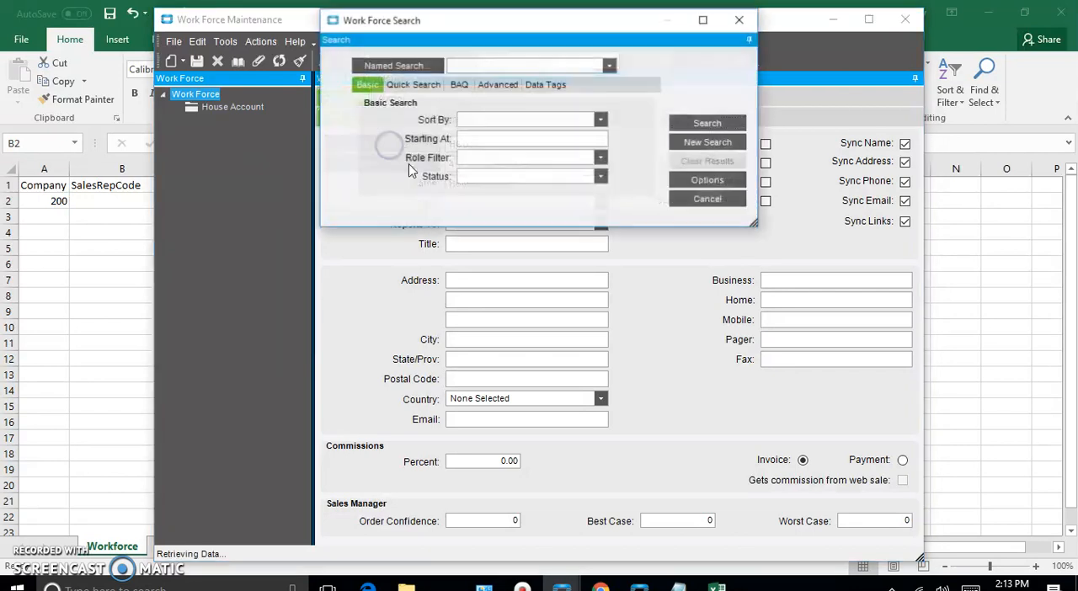
left_click(726, 125)
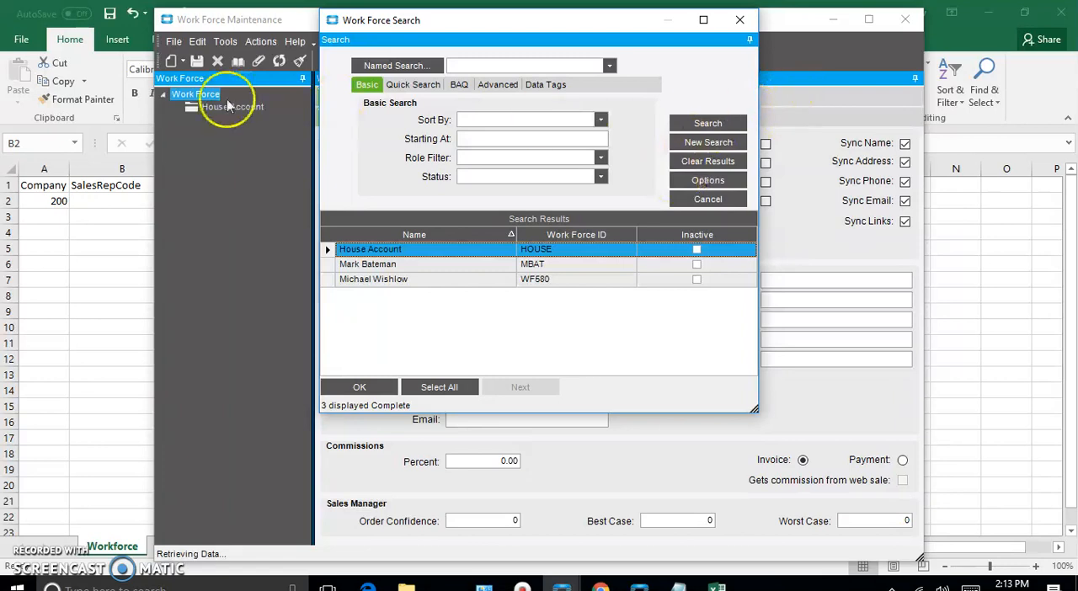
Return to the Workforce sheet and fill row 2 with SalesRepCode WF580 and the sales rep's full name
left_click(108, 198)
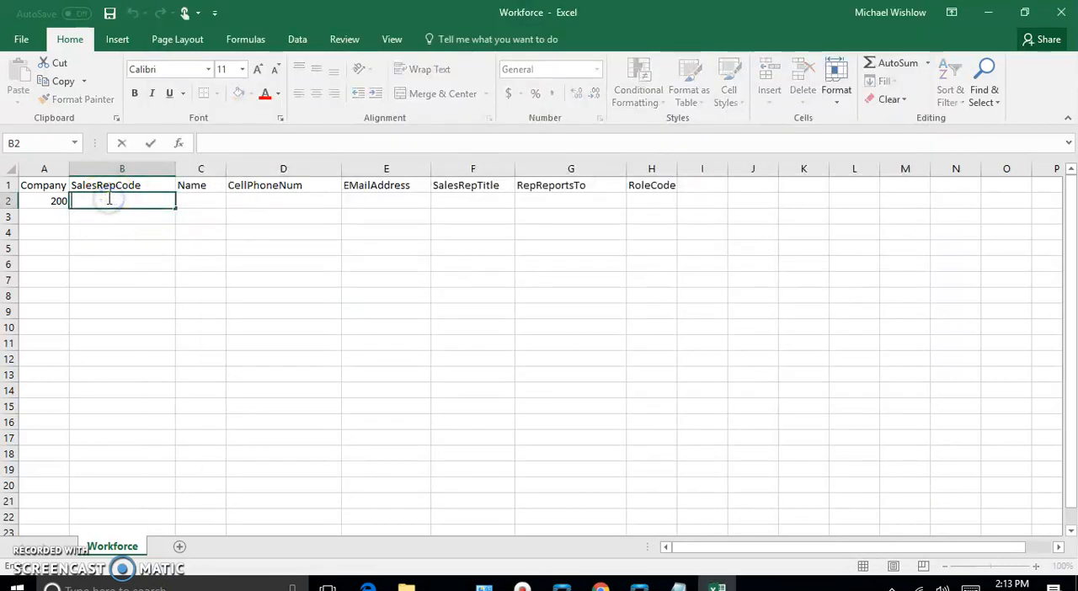
type("WF580")
key("Tab")
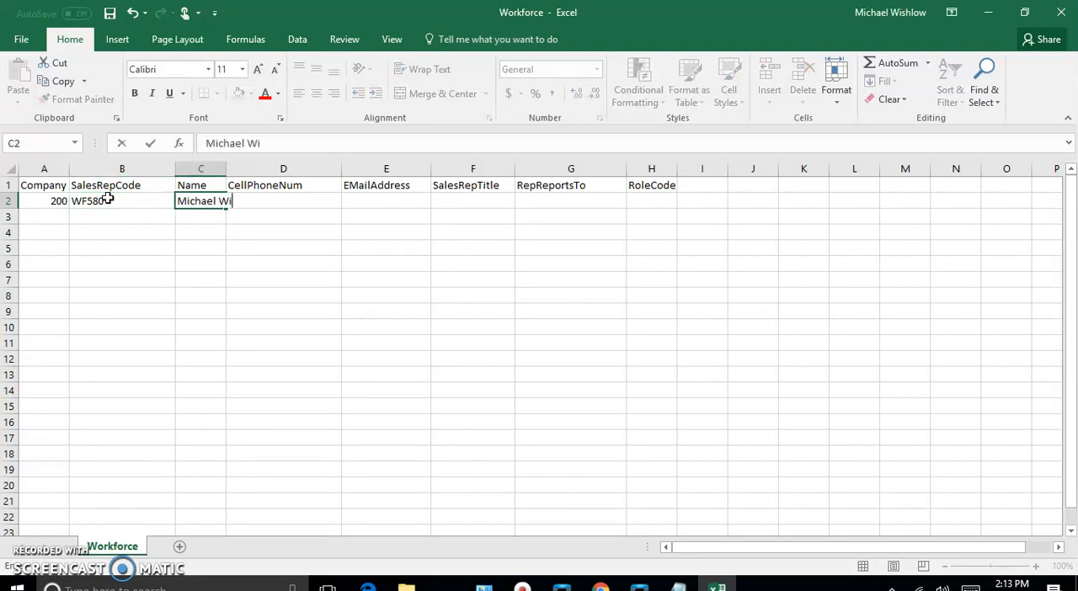
key("Tab")
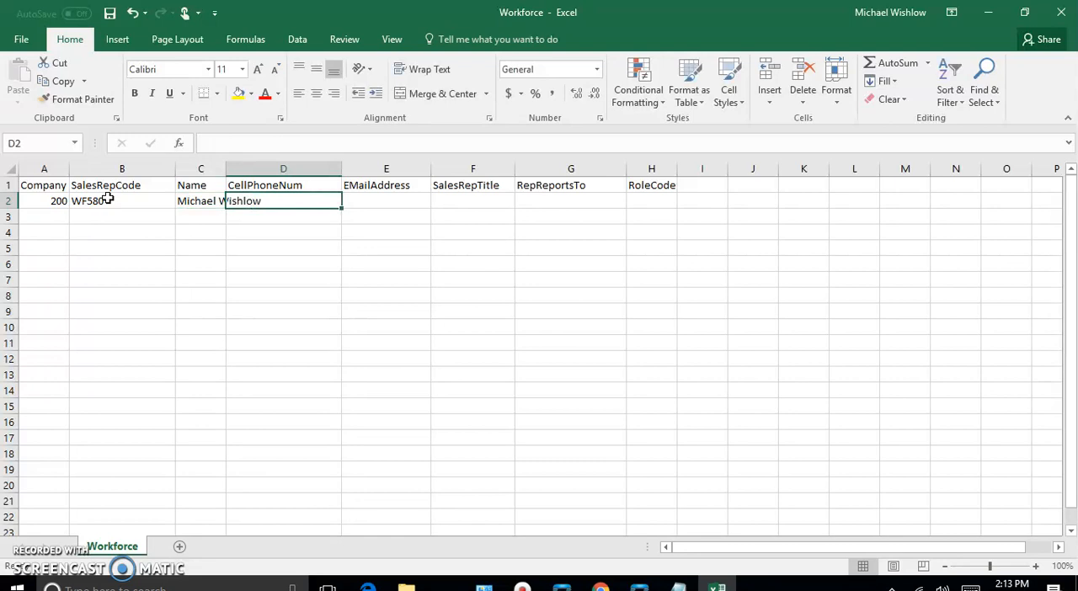
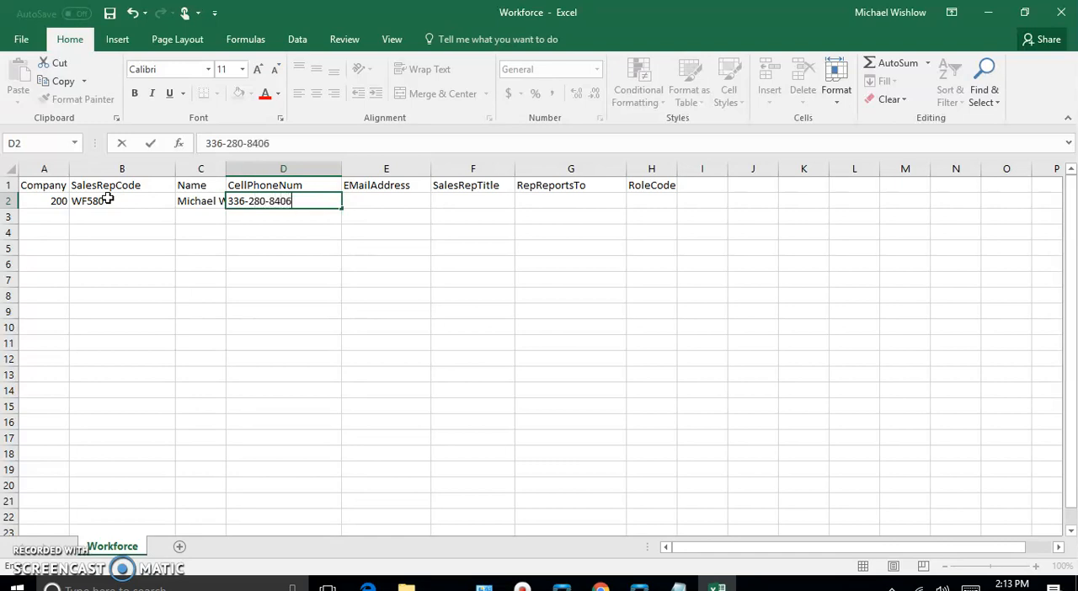
Enter the sales rep's mobile number under CellPhoneNum in row 2, correcting the area code
double_click(235, 201)
left_click(241, 202)
left_click_drag(244, 201, 230, 203)
type("226")
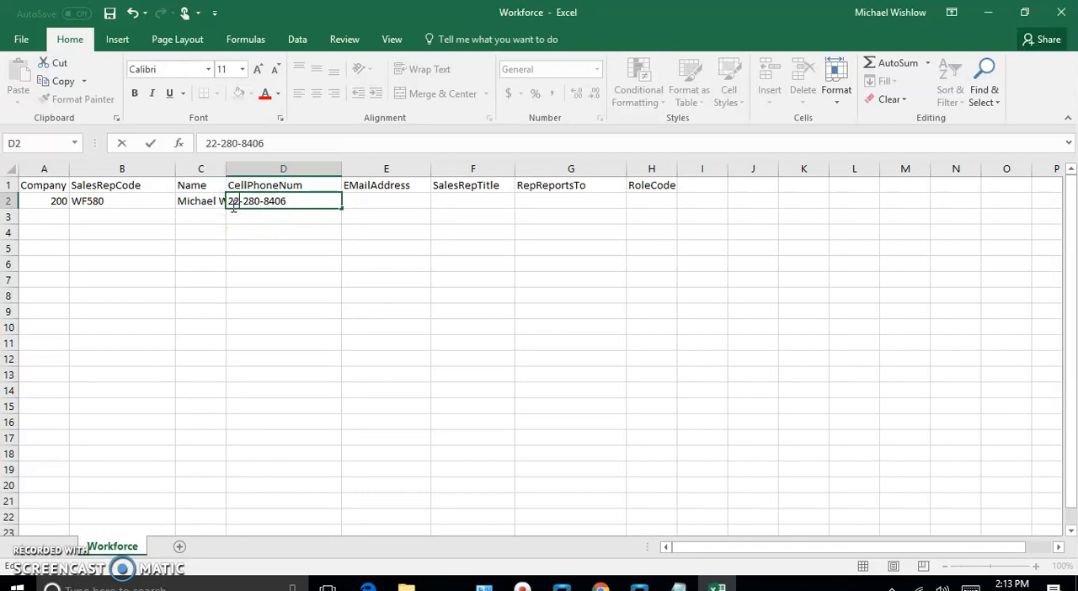
Enter the sales rep's e-mail address under EMailAddress in row 2, fixing the mistyped domain ending
left_click(362, 200)
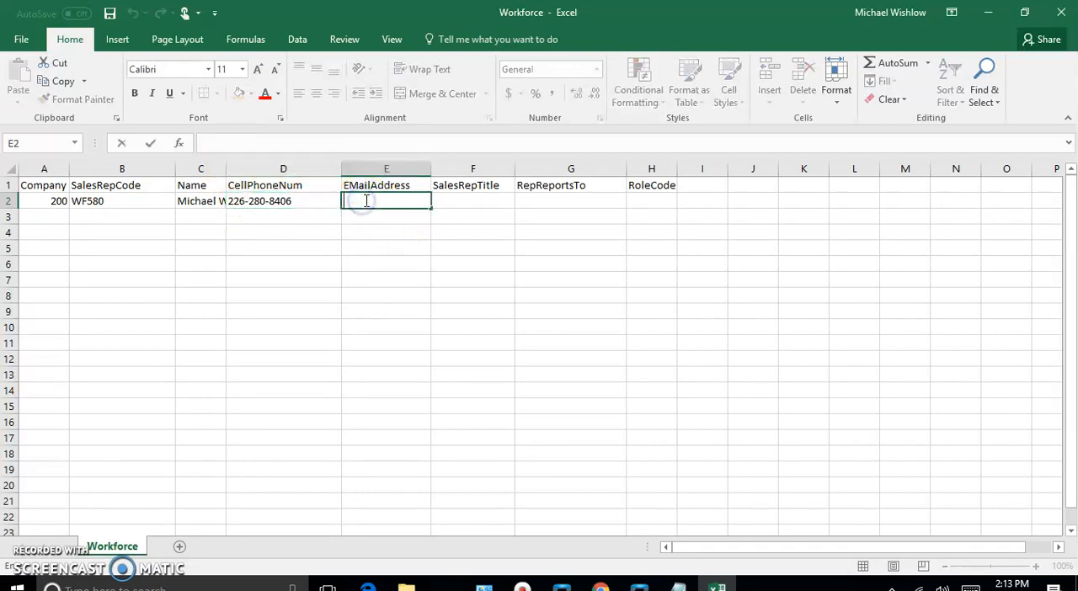
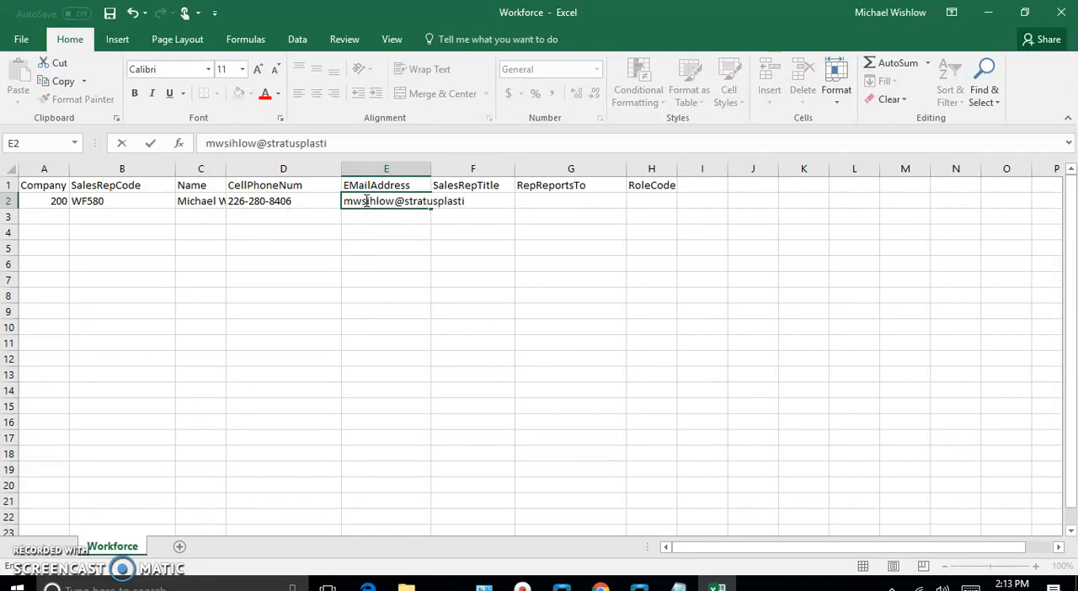
key("Tab")
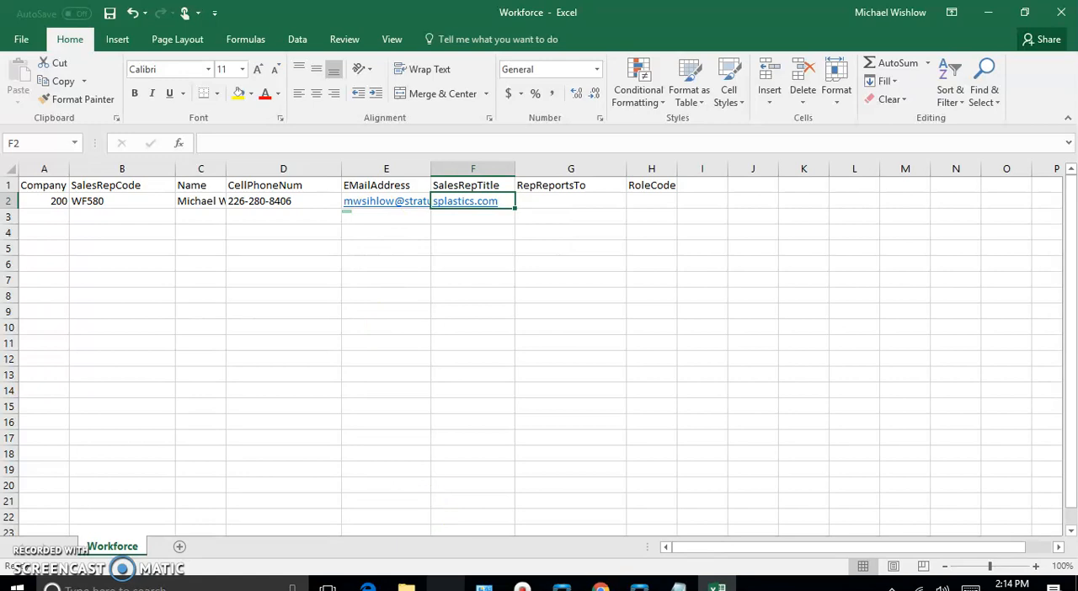
Switch to the Epicor Work Force Search results and load record WF580 to examine its role, reports-to and title fields
left_click(558, 585)
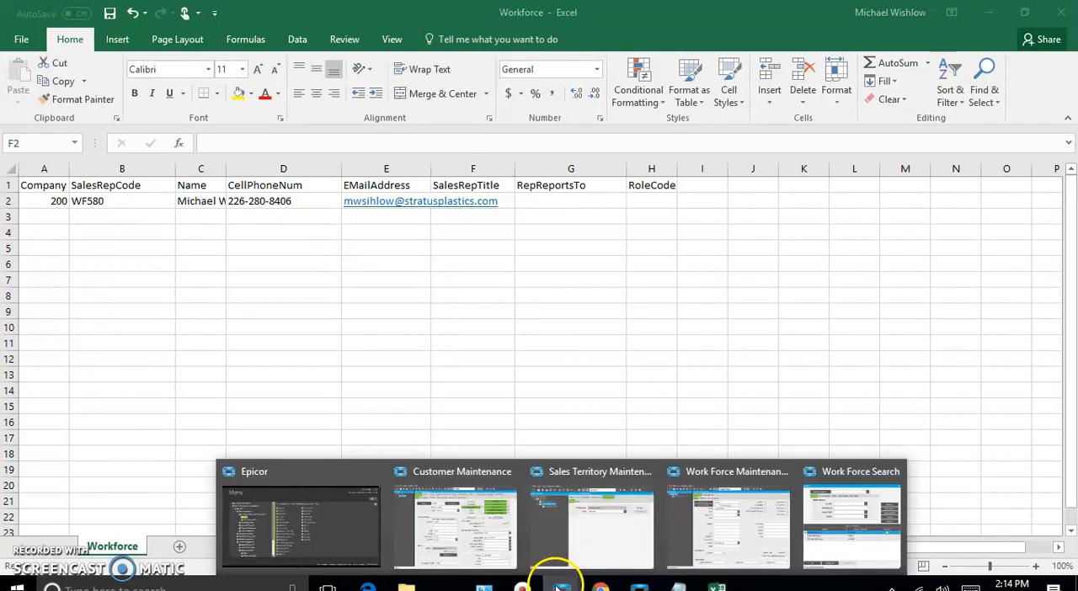
mouse_move(715, 549)
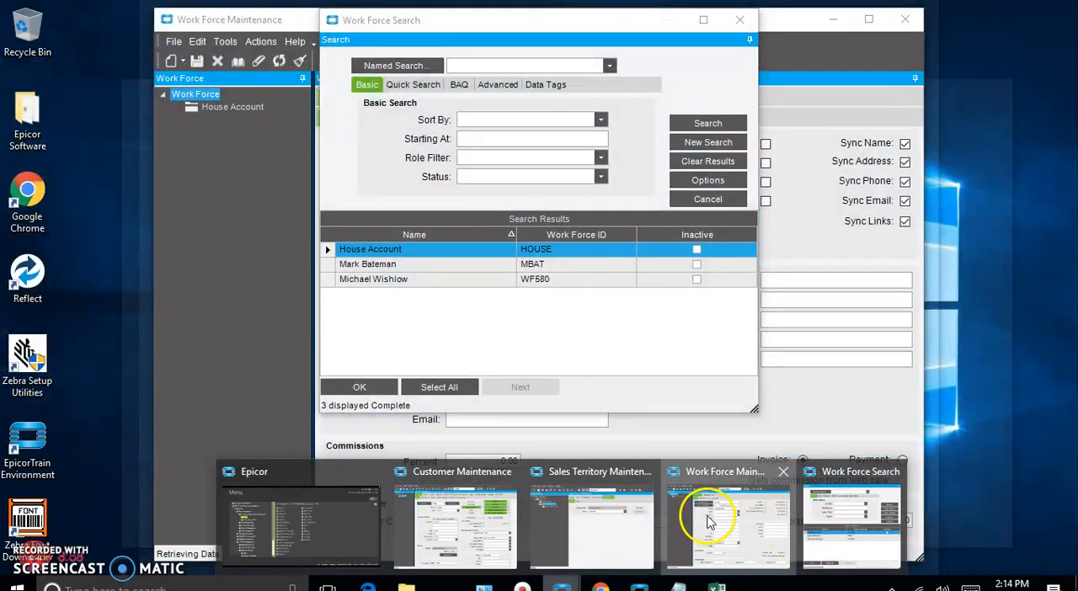
left_click(707, 522)
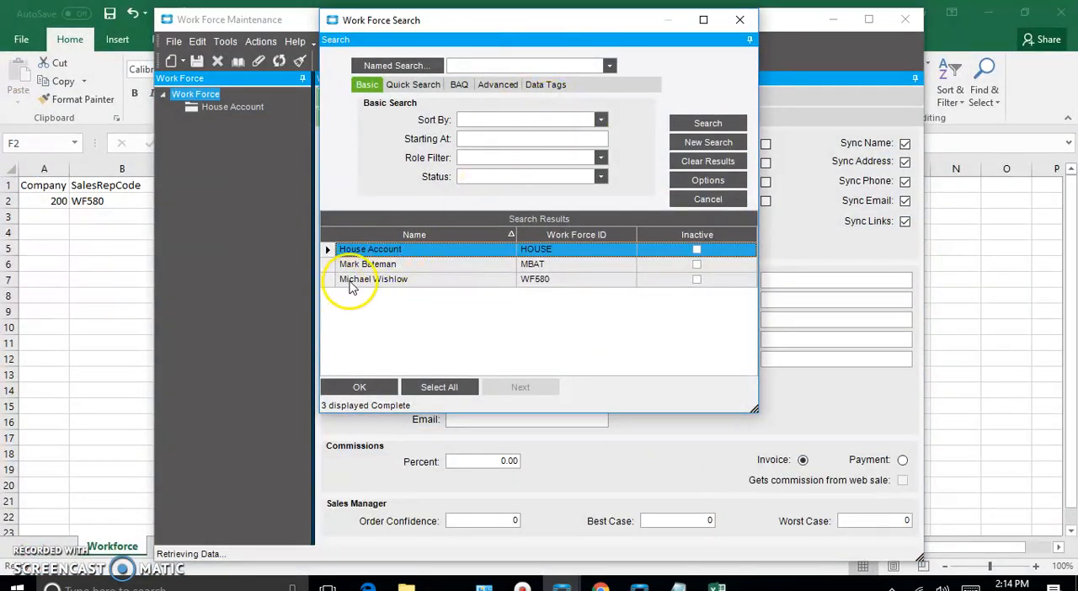
double_click(345, 280)
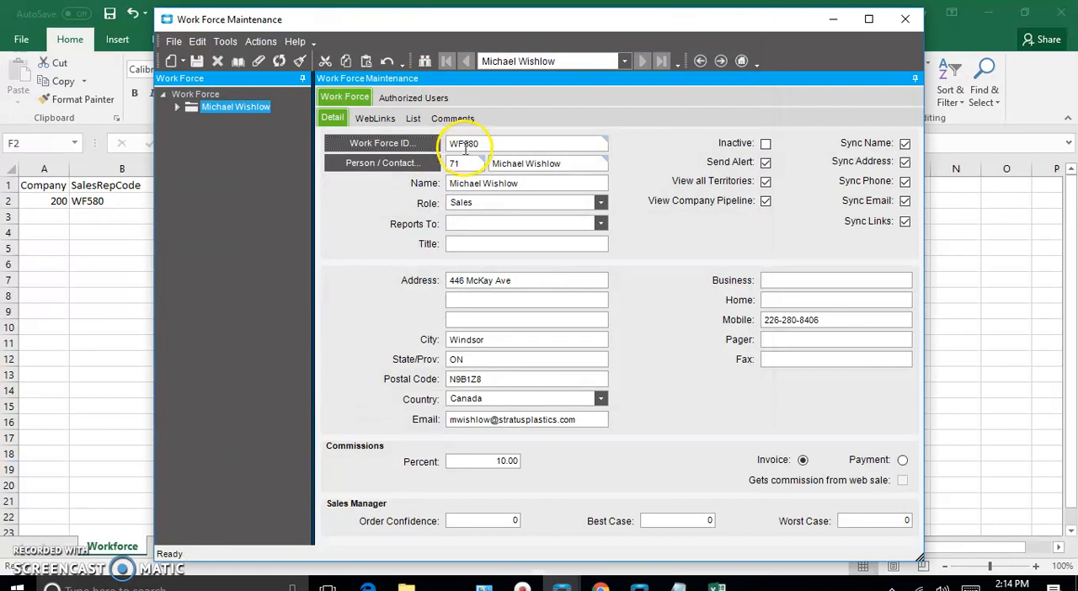
Try salesperson as the title in the WF580 work force record and clear the field again
left_click(469, 244)
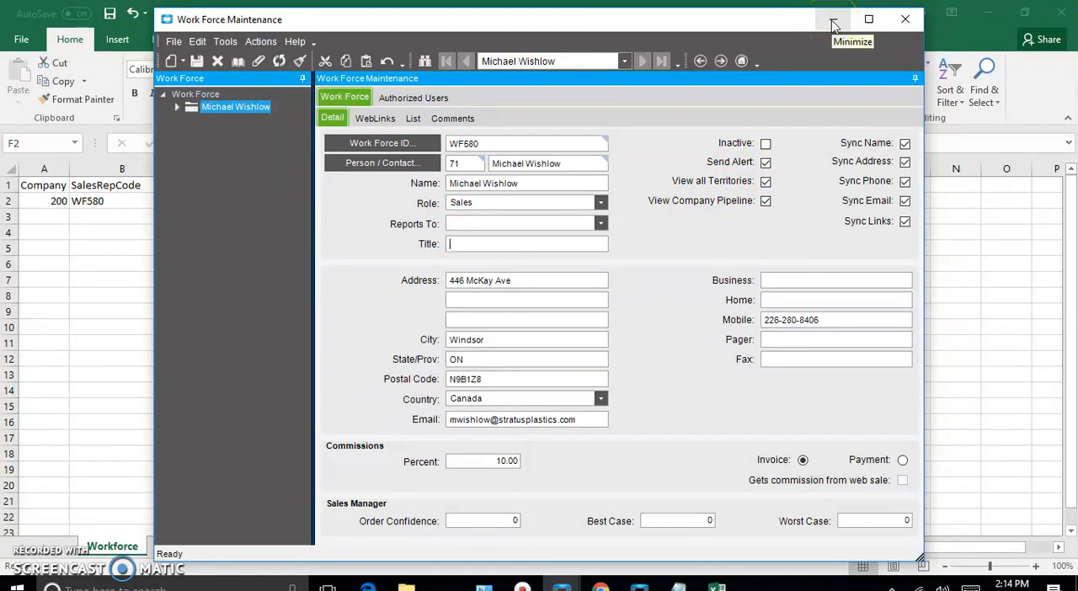
type("salesperson")
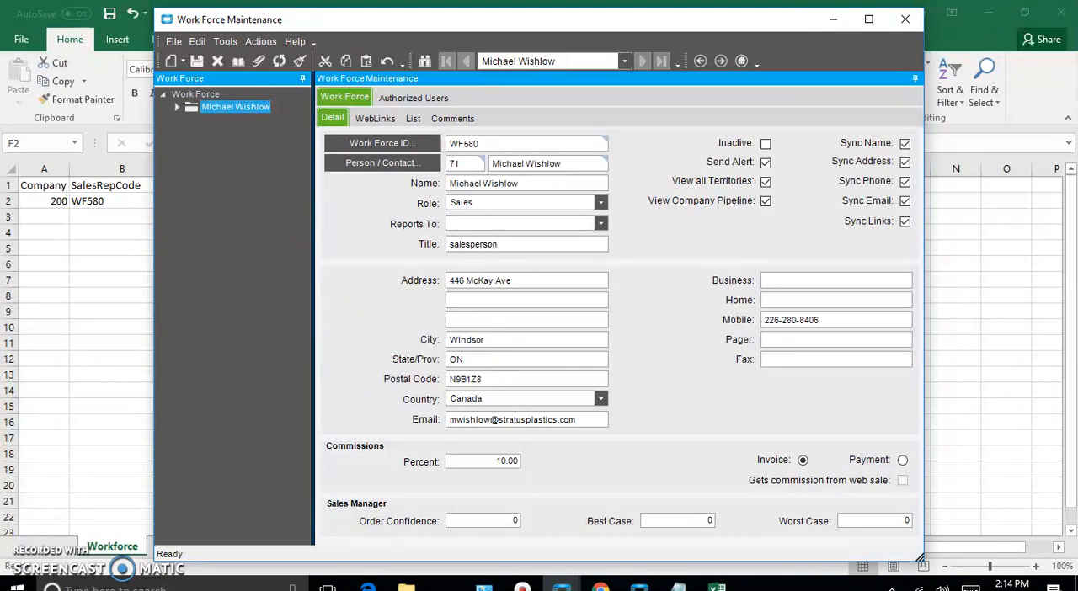
key("BackSpace")
key("BackSpace")
key("BackSpace")
key("BackSpace")
key("BackSpace")
key("BackSpace")
key("BackSpace")
key("BackSpace")
key("BackSpace")
key("BackSpace")
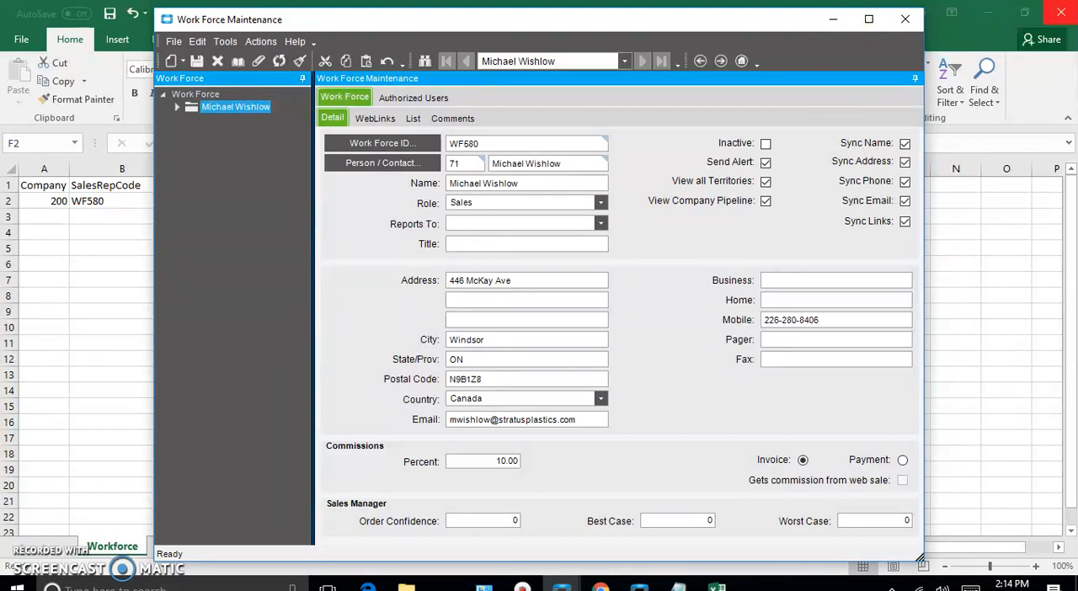
Return to the Workforce spreadsheet, widen the RoleCode column and enter sales as the role code in row 2
left_click(836, 19)
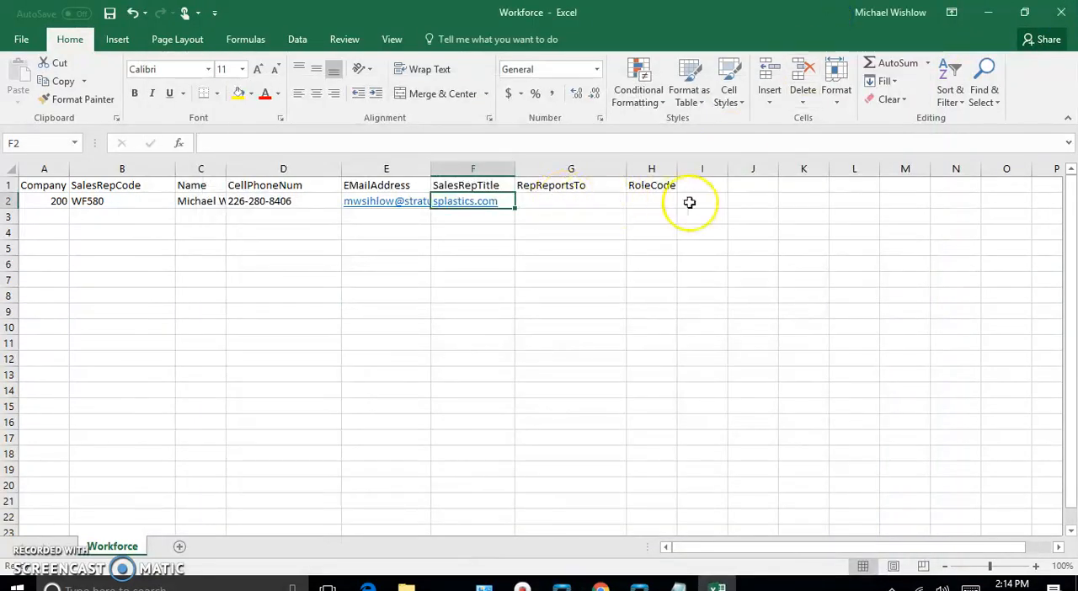
left_click_drag(678, 168, 715, 169)
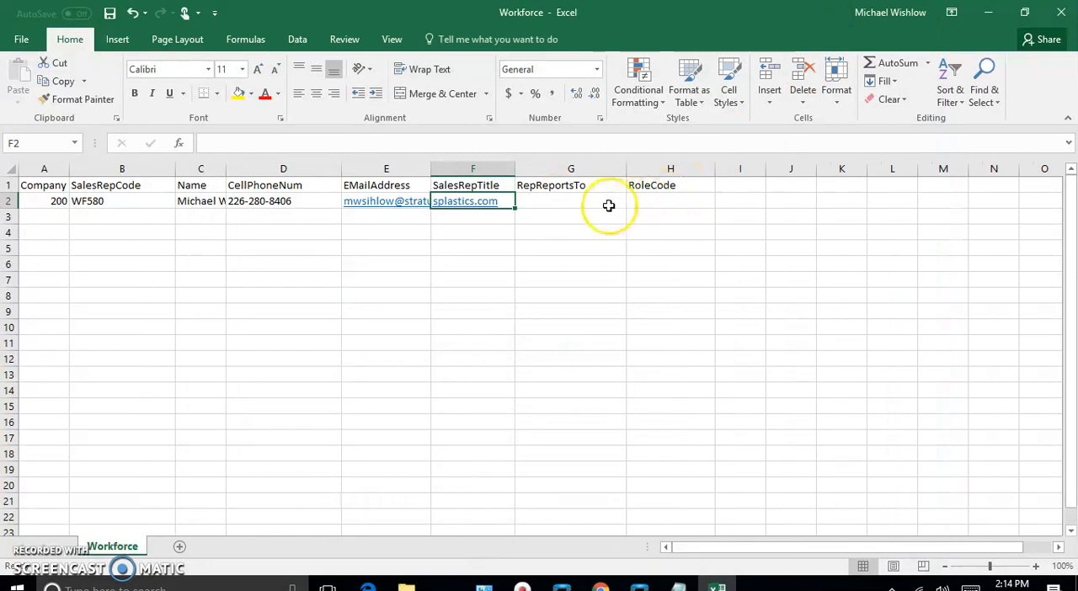
left_click(559, 202)
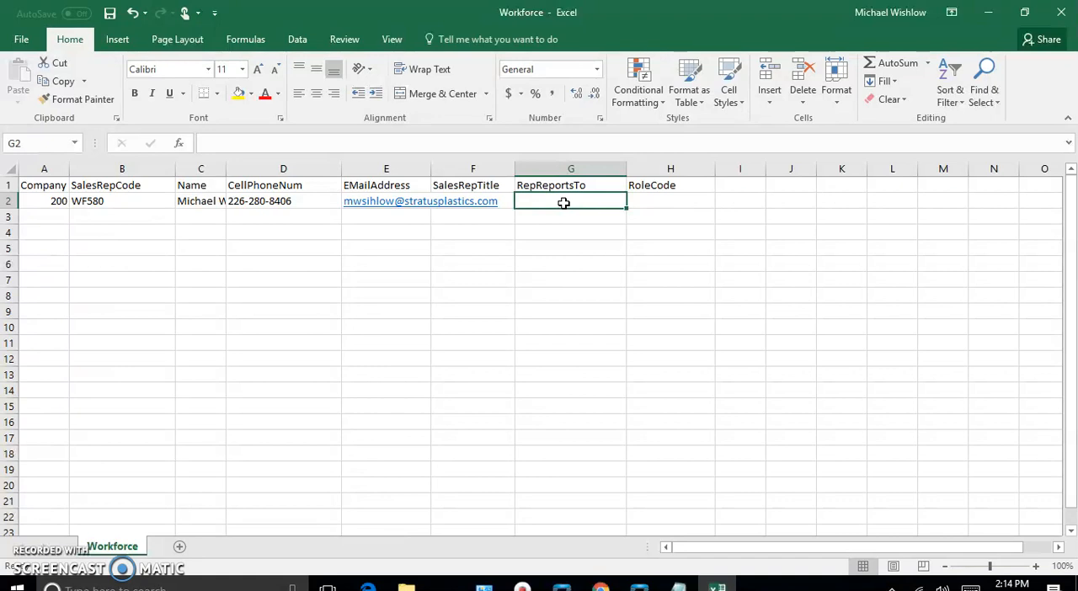
left_click(641, 198)
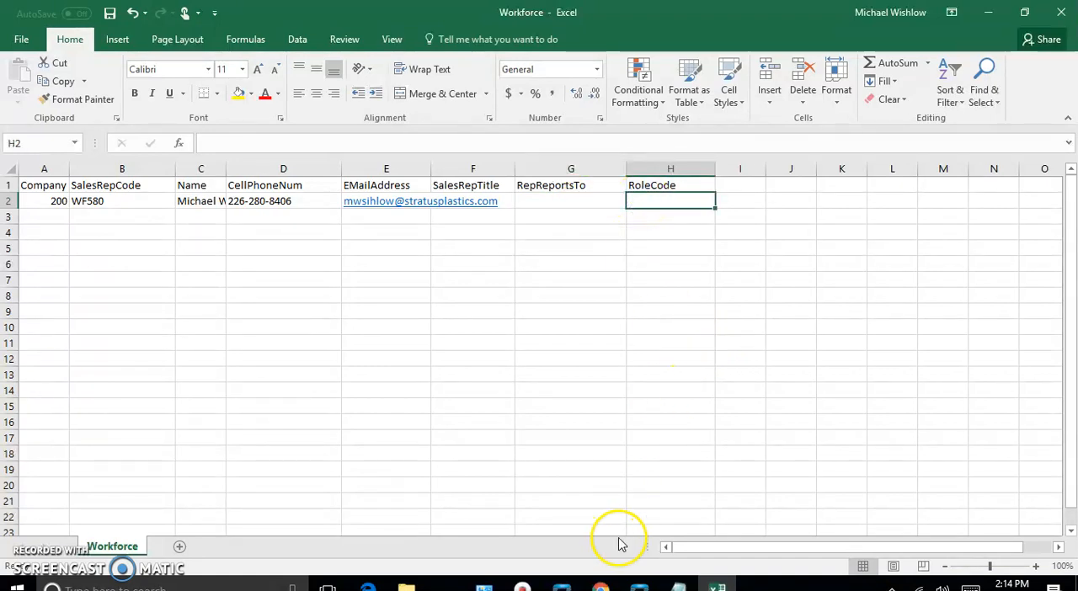
mouse_move(560, 585)
mouse_move(587, 503)
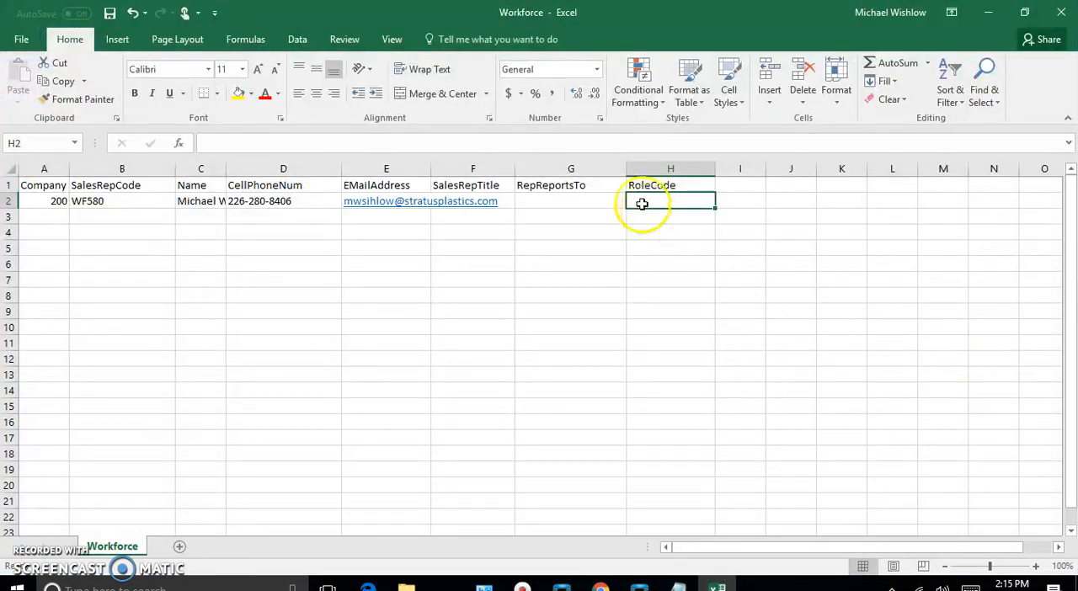
double_click(641, 204)
type("sales")
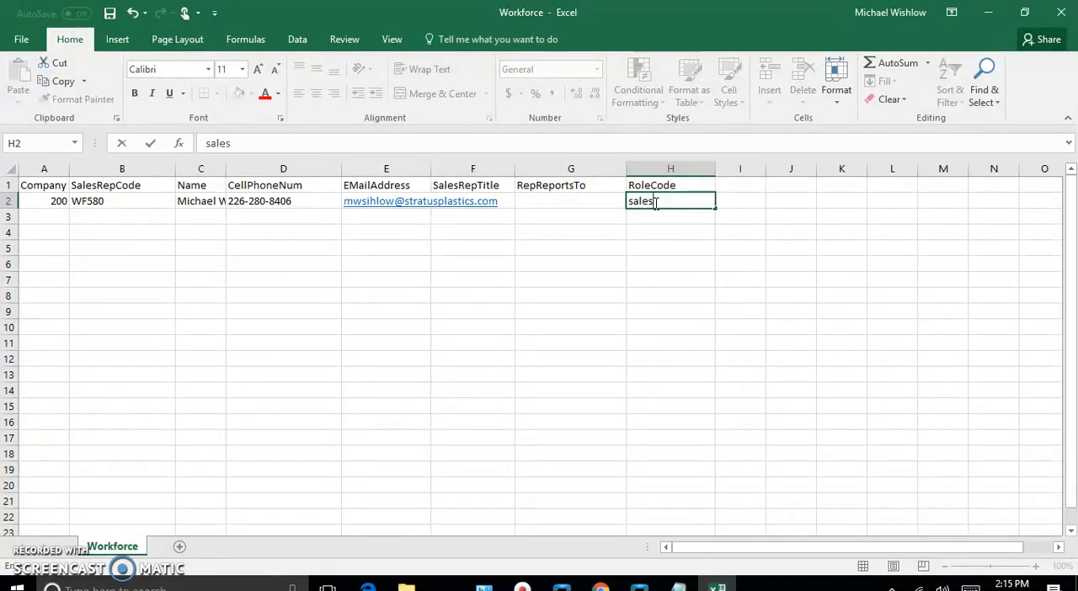
key("Return")
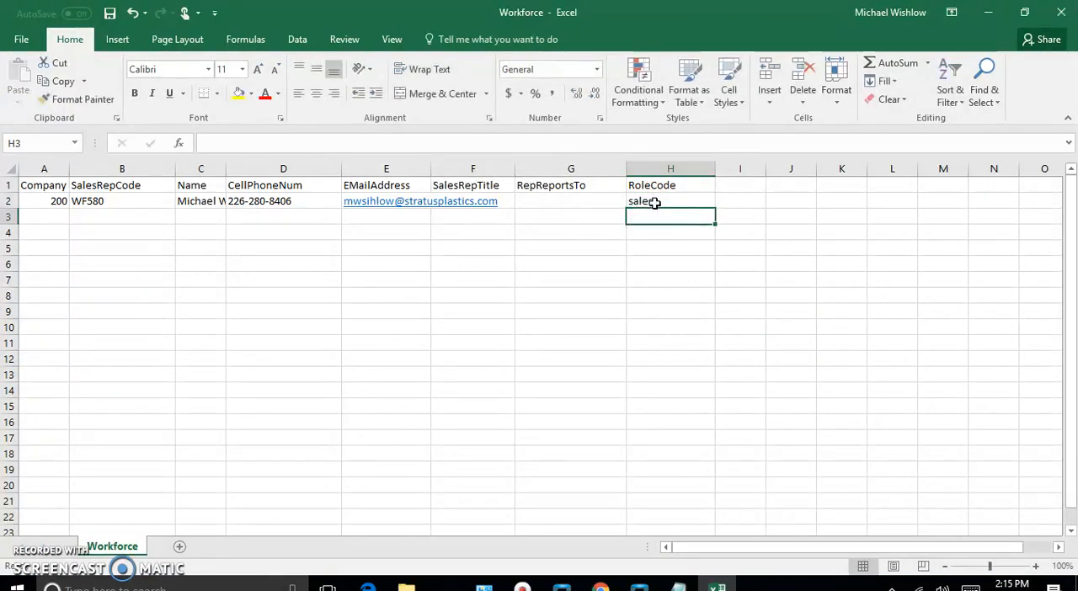
Begin a second work force record in row 3 with Company 200 and SalesRepCode WF480
key("Left")
key("Left")
key("Left")
key("Left")
key("Left")
key("Left")
key("Left")
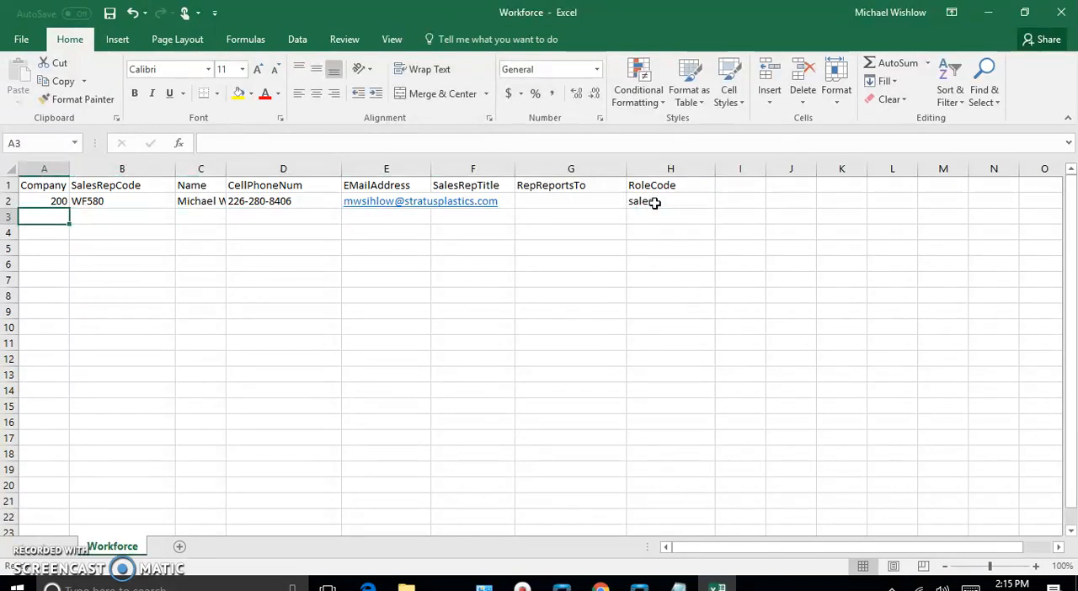
type("200")
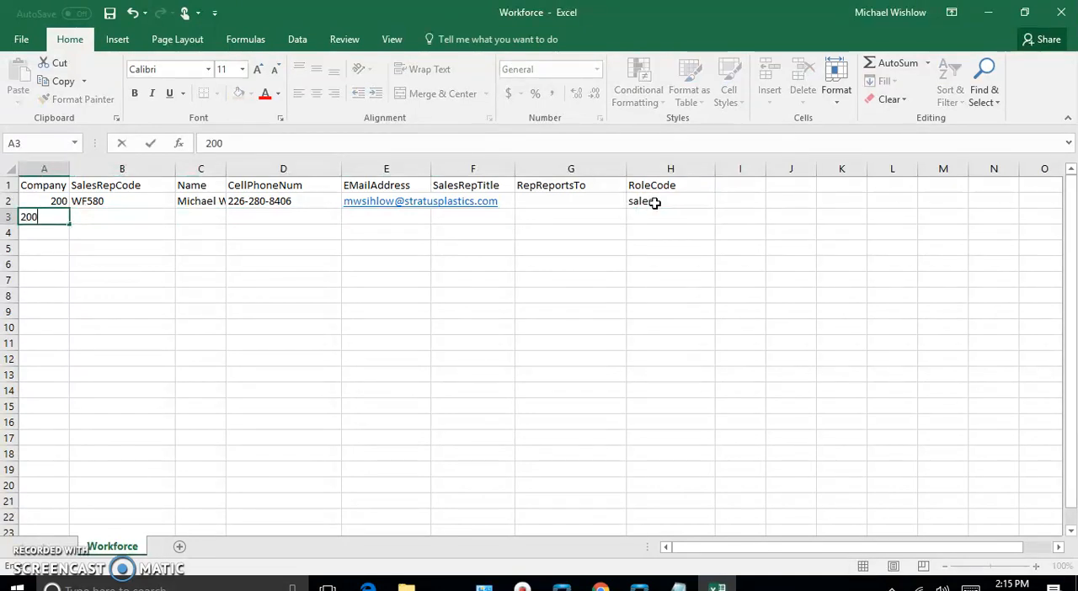
key("Tab")
type("WF580")
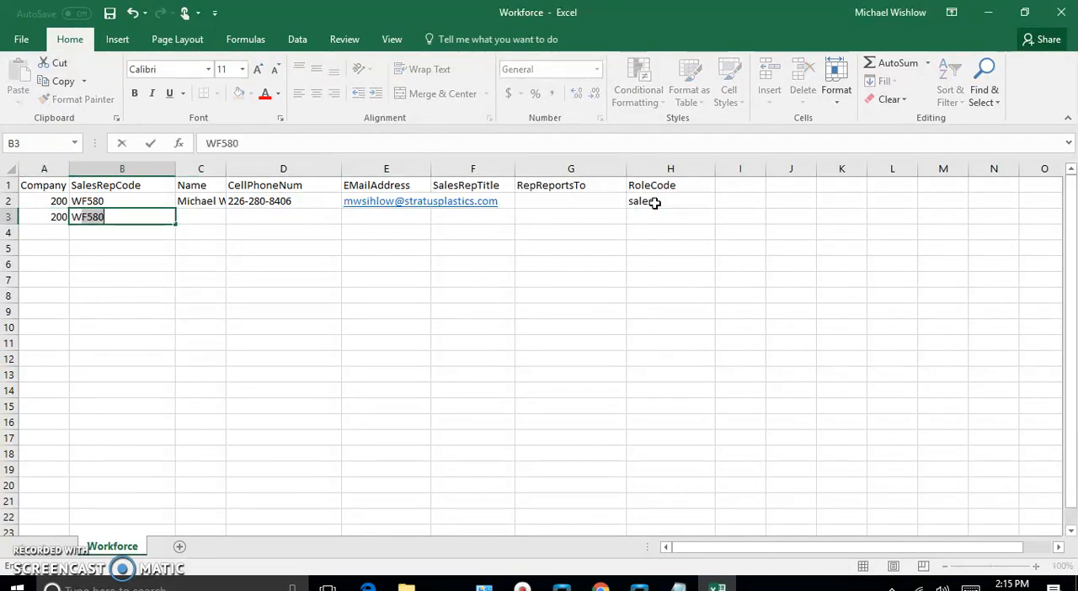
type("480")
key("Tab")
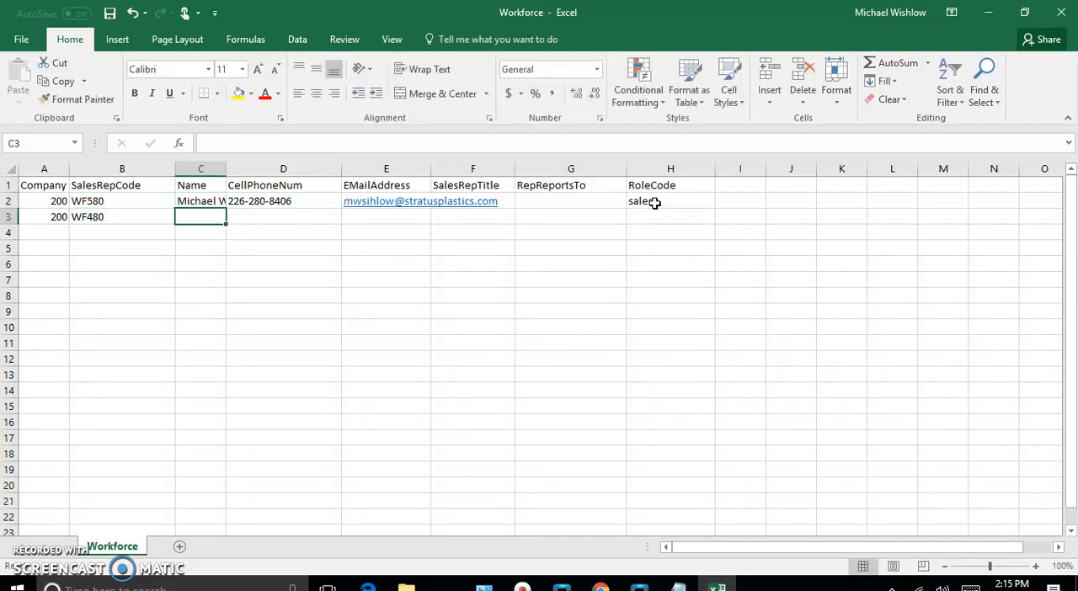
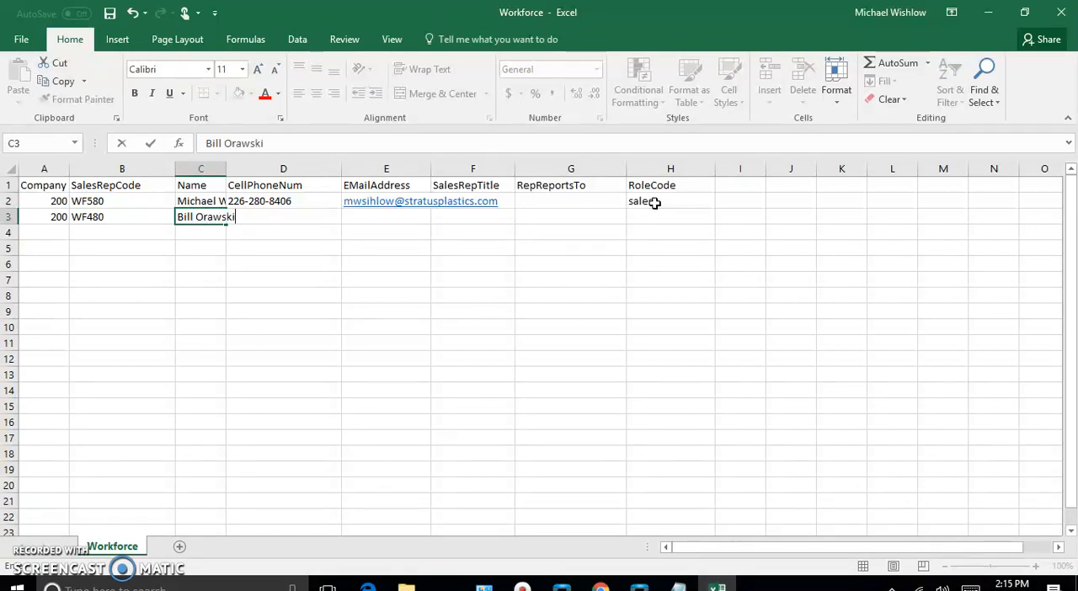
Enter the second sales rep's name and mobile number in row 3 and widen the Name column to fit
key("Tab")
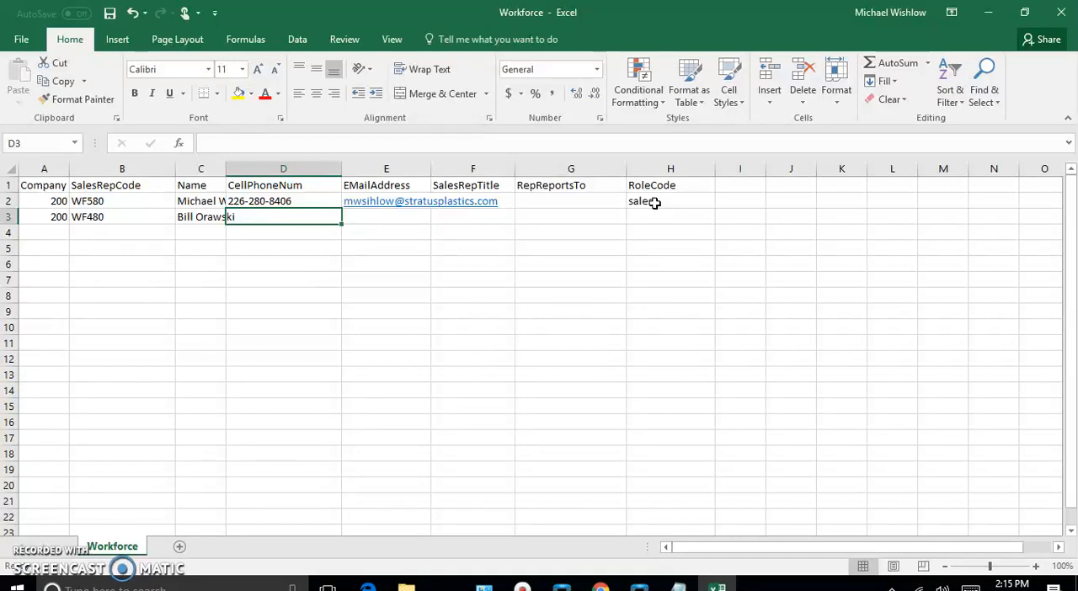
type("555-6")
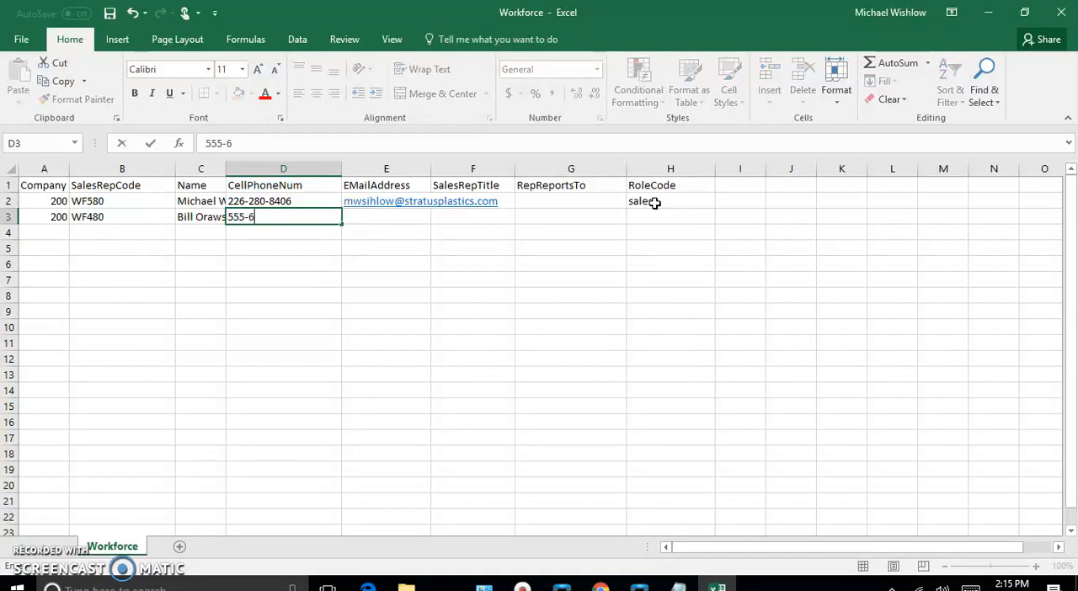
type("66-7777")
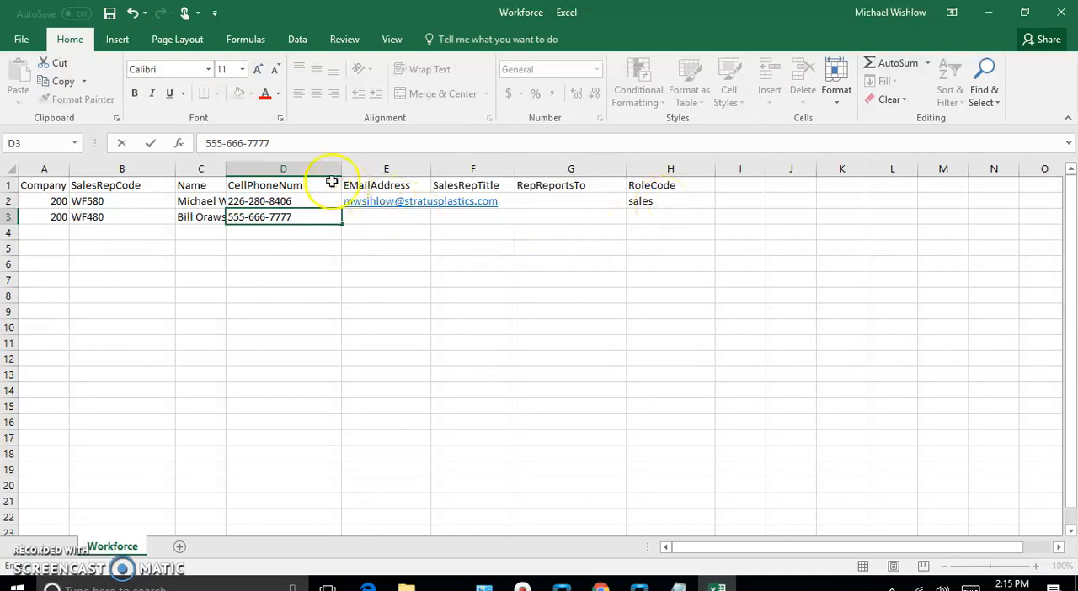
left_click(226, 169)
left_click_drag(225, 169, 276, 173)
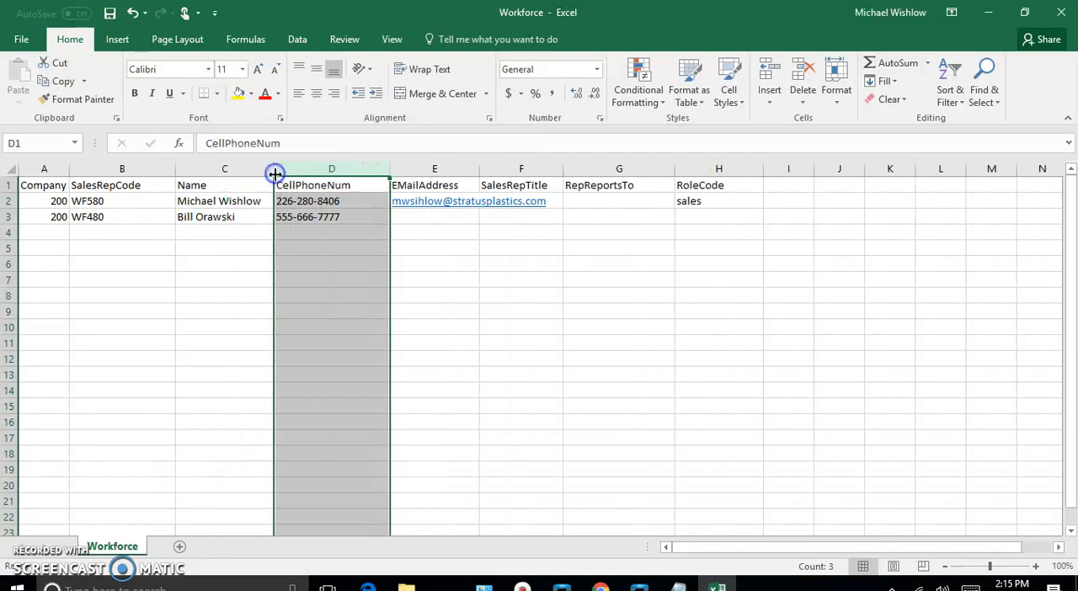
Correct the misspelled user name in the row 2 e-mail address, dismissing the app chooser opened by its link
left_click(413, 218)
left_click(415, 202)
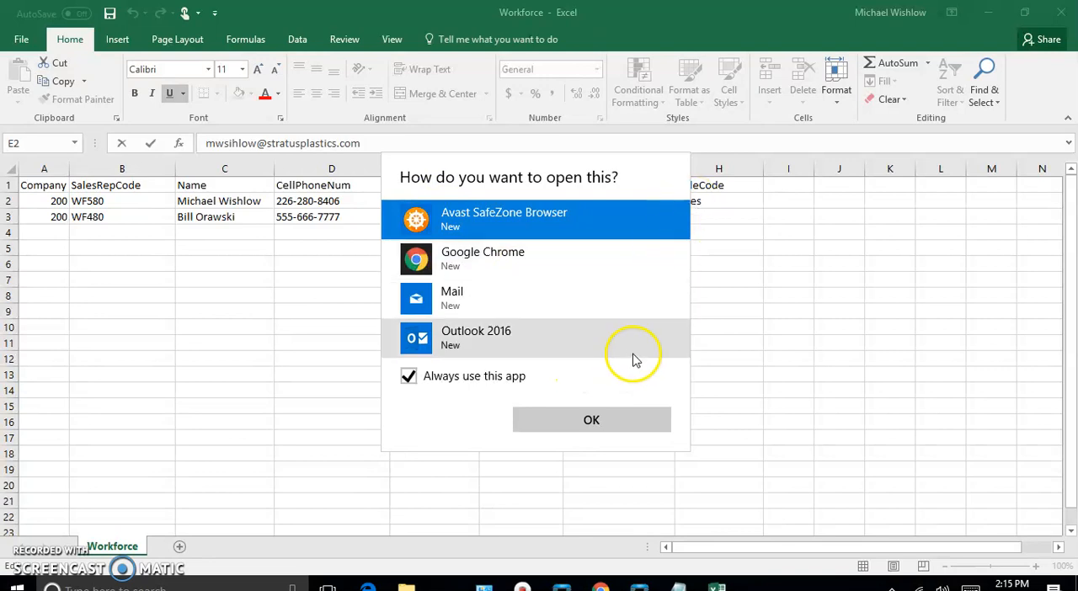
left_click(758, 370)
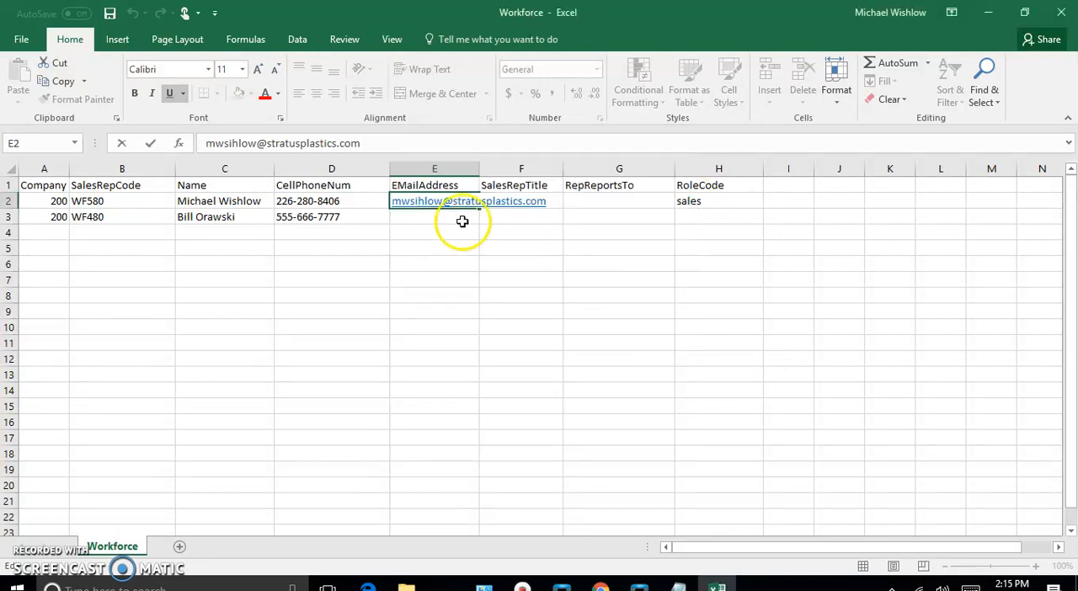
left_click_drag(441, 202, 411, 205)
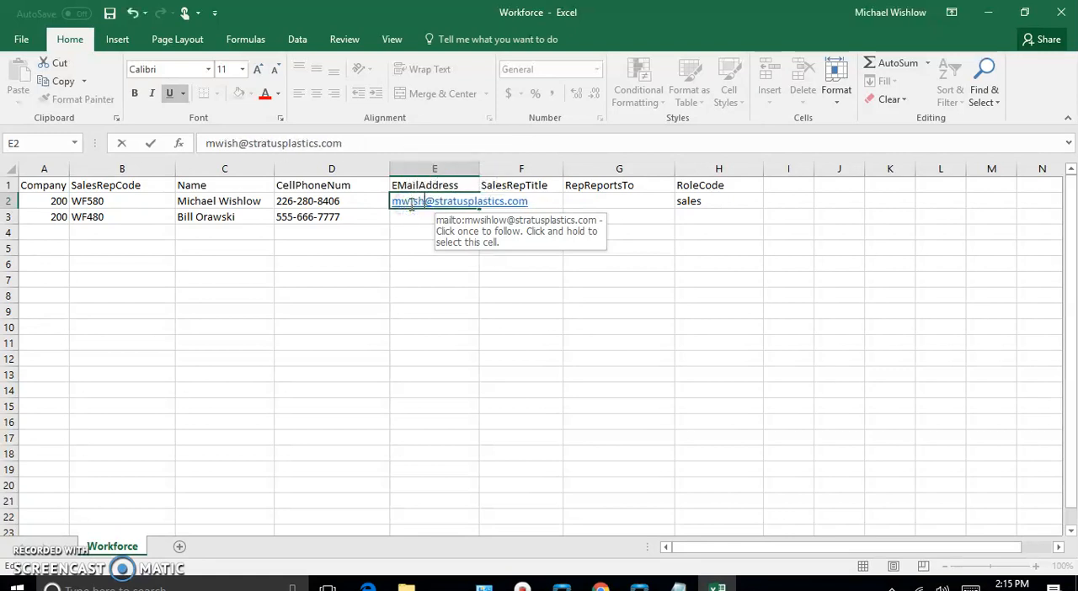
Enter the second sales rep's e-mail address under EMailAddress in row 3
left_click(402, 218)
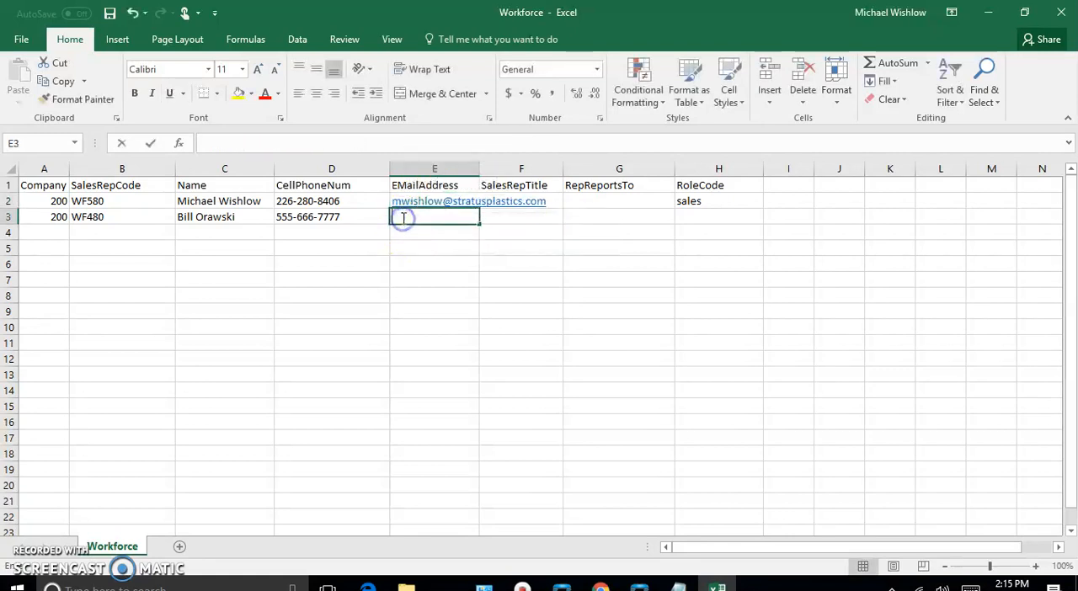
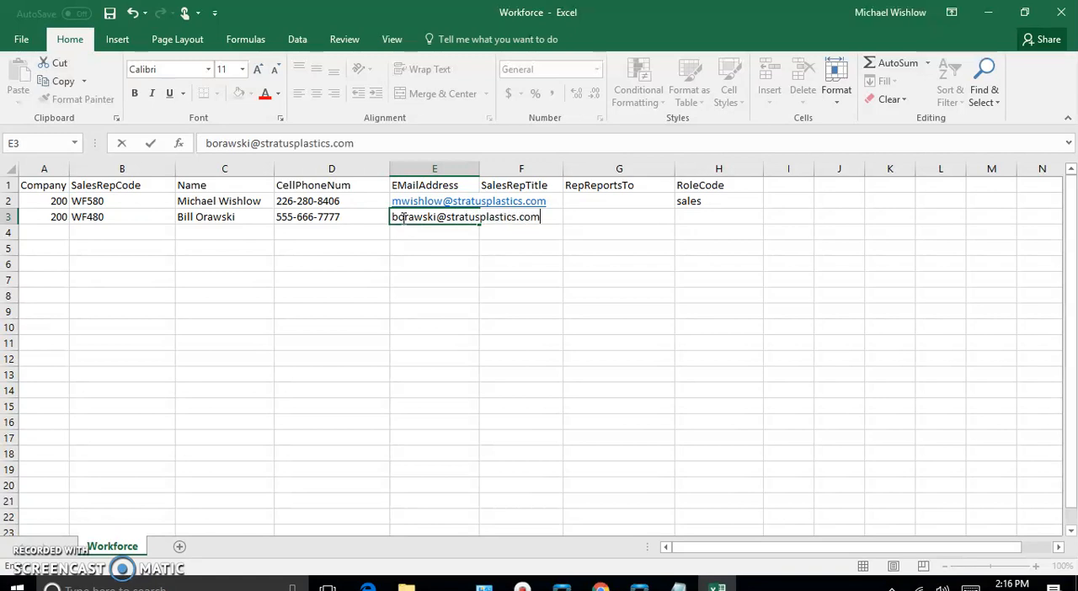
key("Tab")
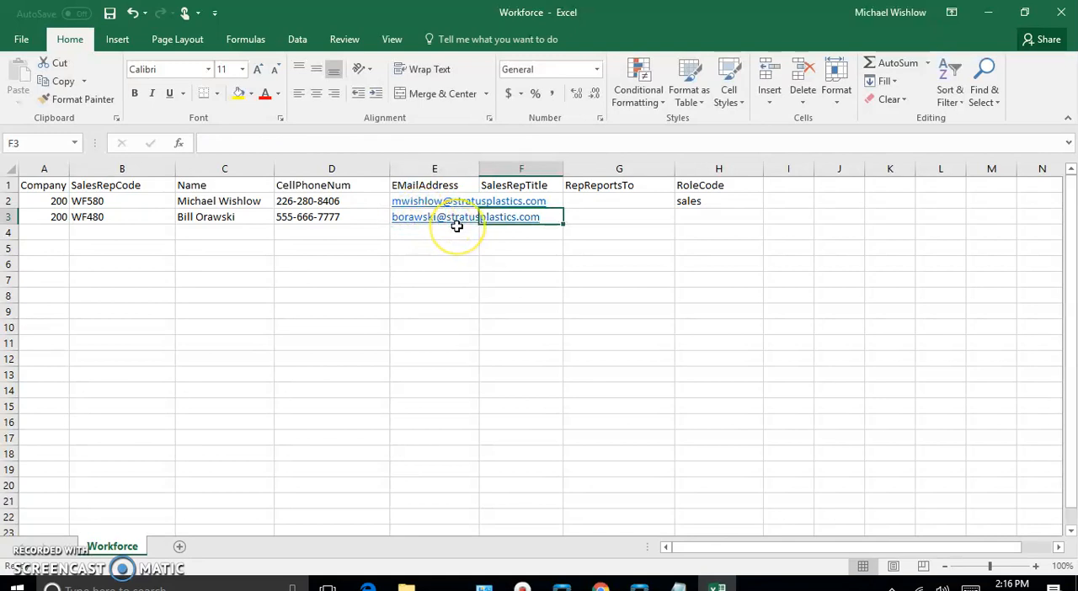
type("sales")
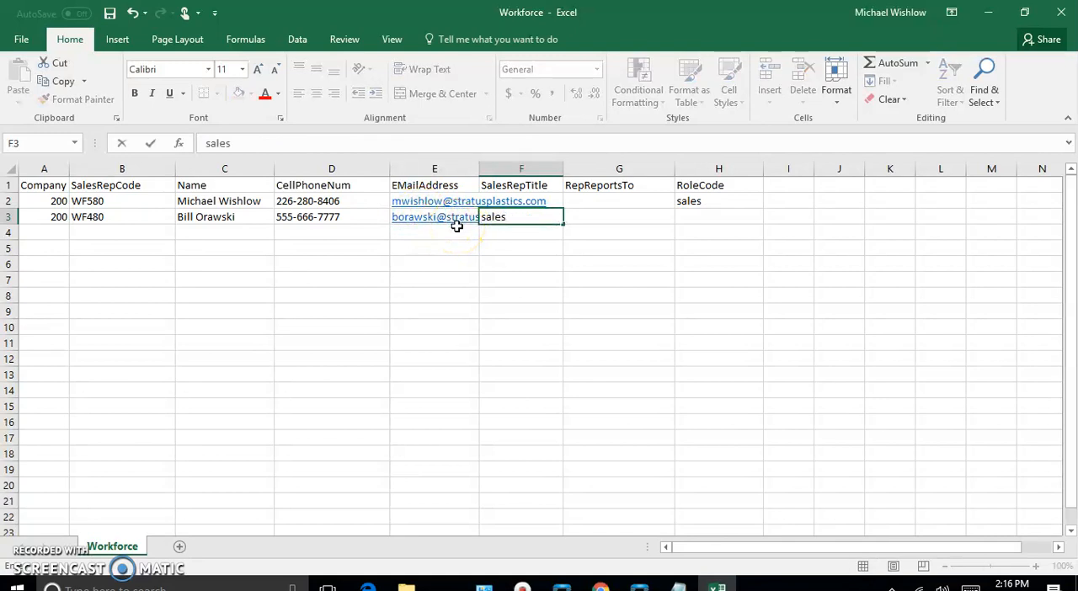
key("BackSpace")
key("BackSpace")
key("BackSpace")
key("BackSpace")
key("BackSpace")
key("Tab")
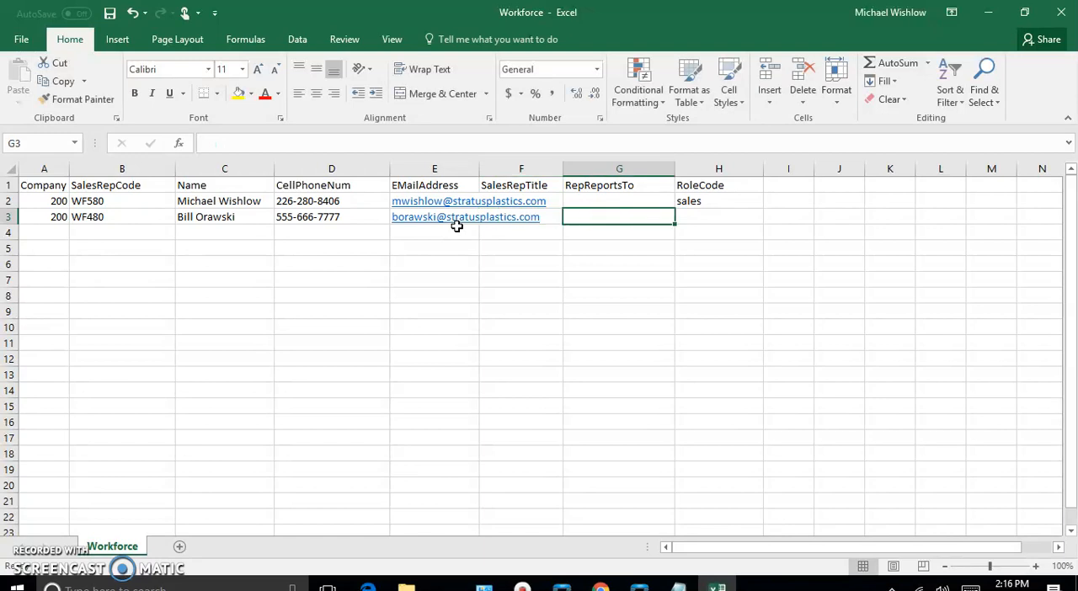
Enter sales as the RoleCode for the WF480 record in row 3
left_click(695, 217)
type("sales")
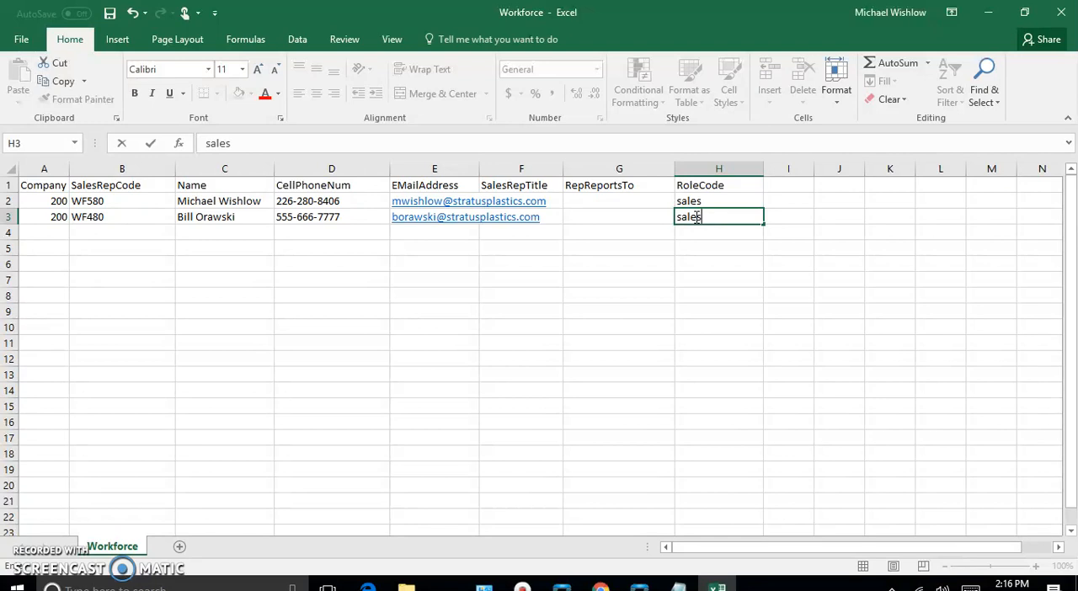
key("Return")
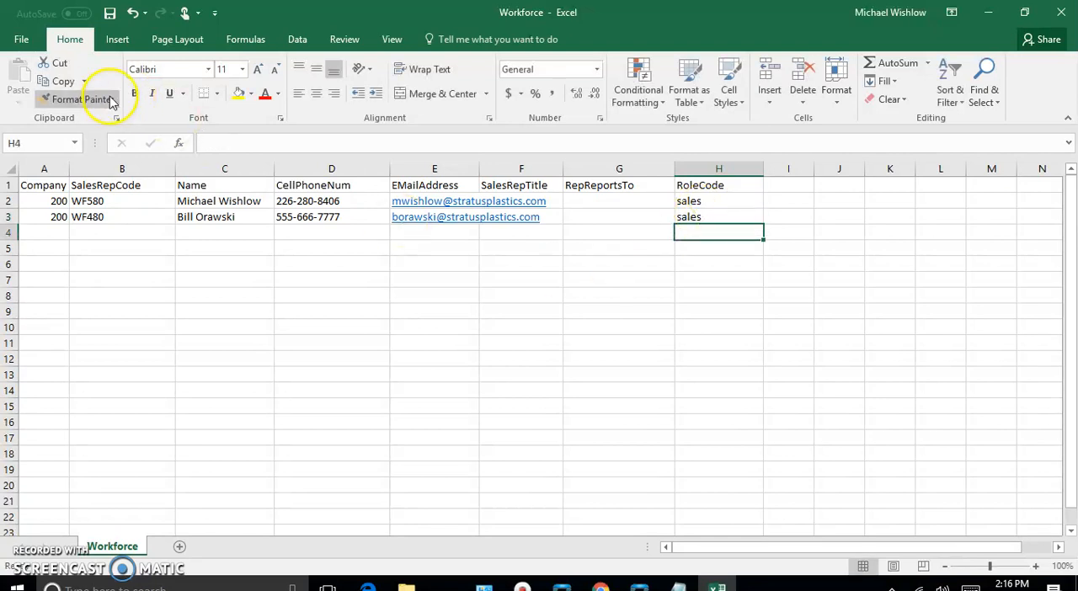
Save the Workforce file, keeping the CSV (Comma delimited) format, and close it
left_click(21, 39)
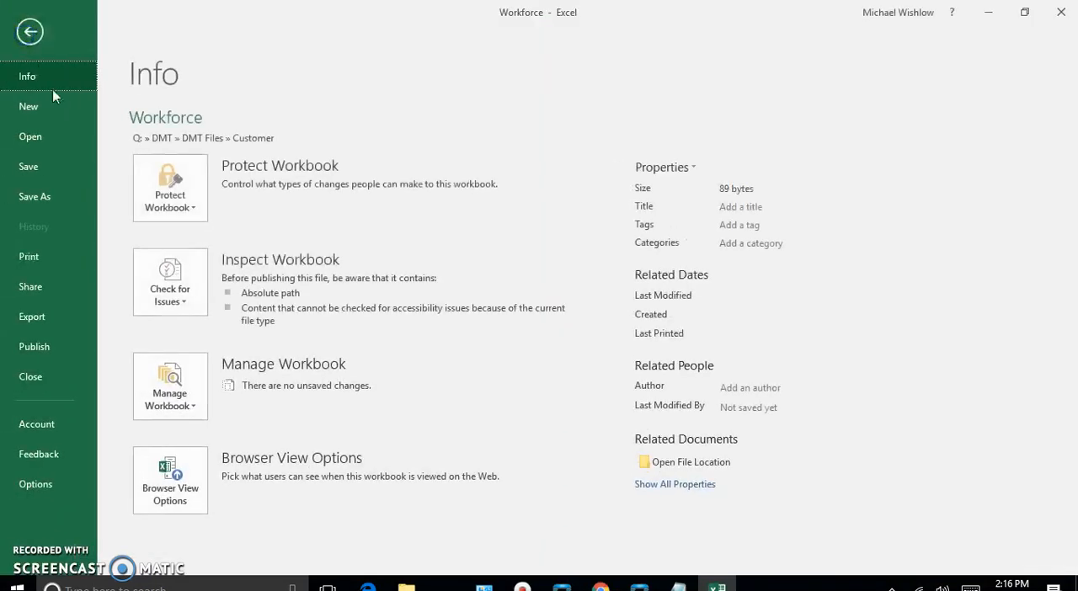
left_click(36, 165)
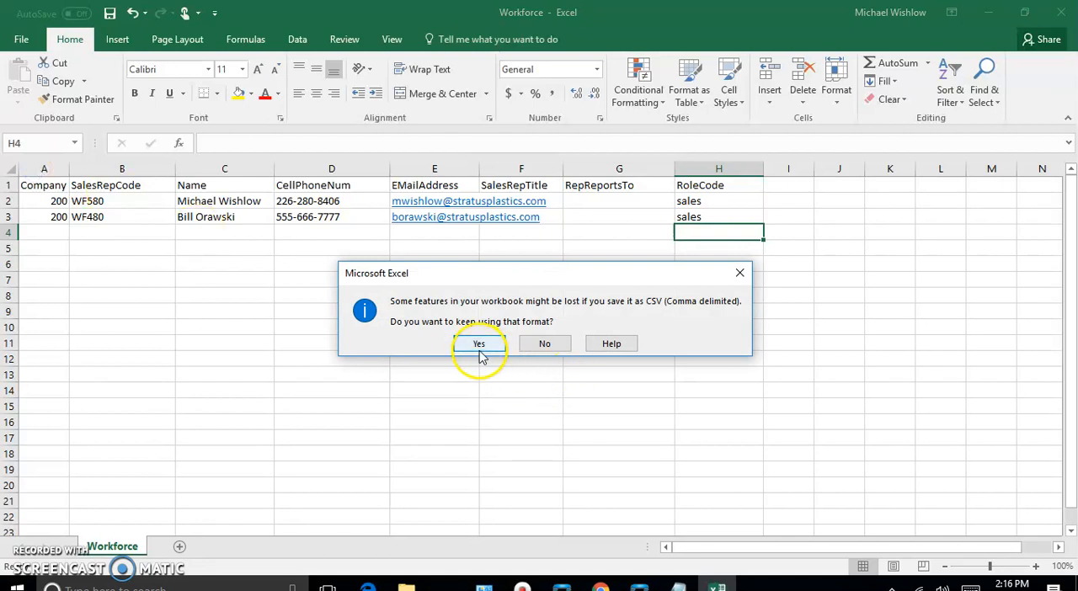
left_click(479, 347)
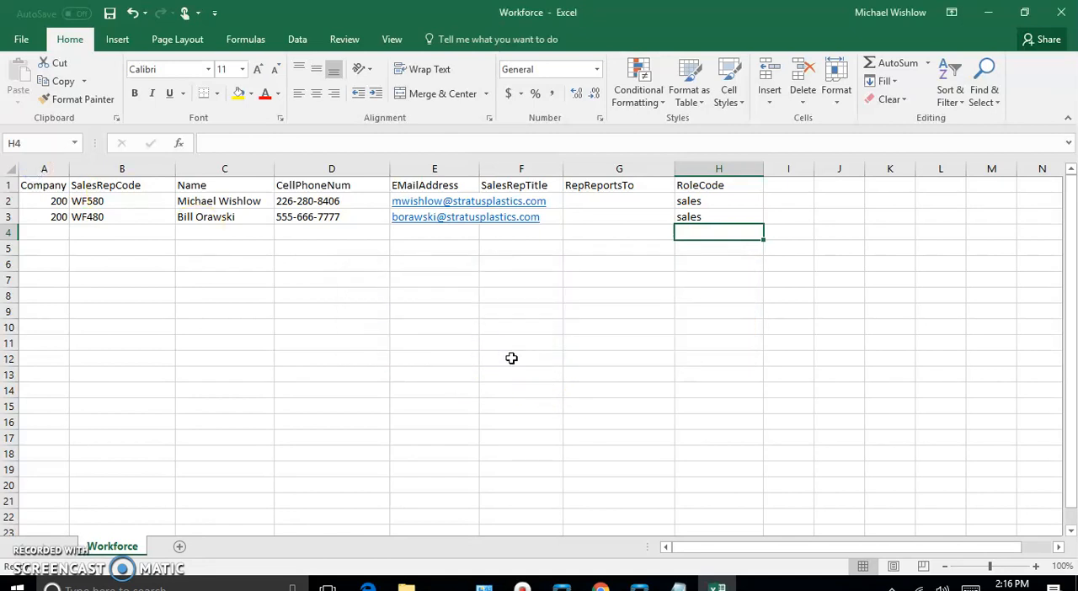
left_click(1063, 17)
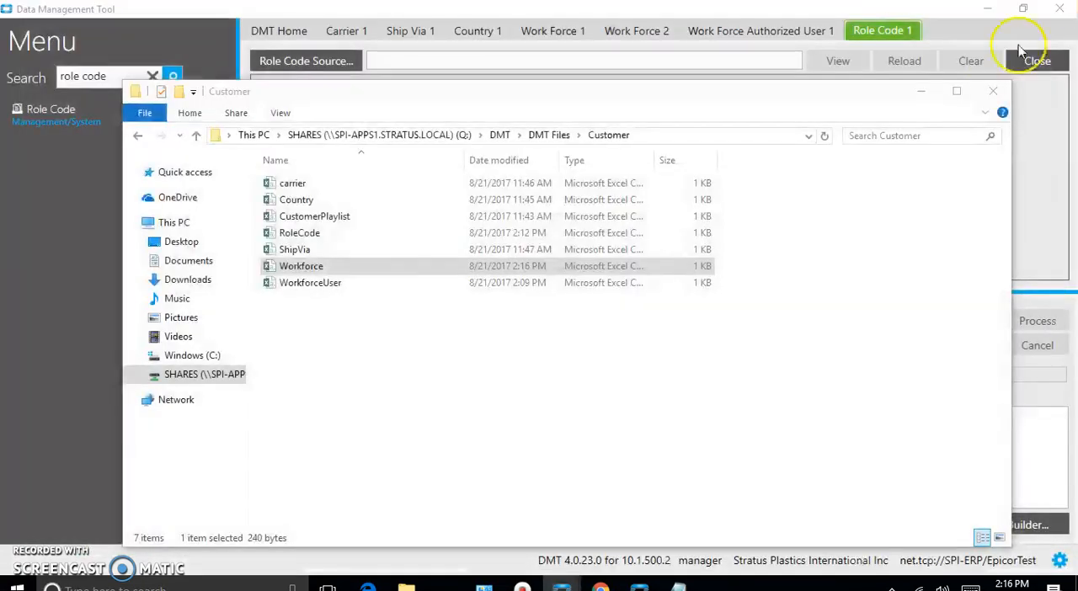
Open the WorkforceUser file from the Customer folder and widen the Company, SalesRepCode and DcdUserID columns
left_click(309, 287)
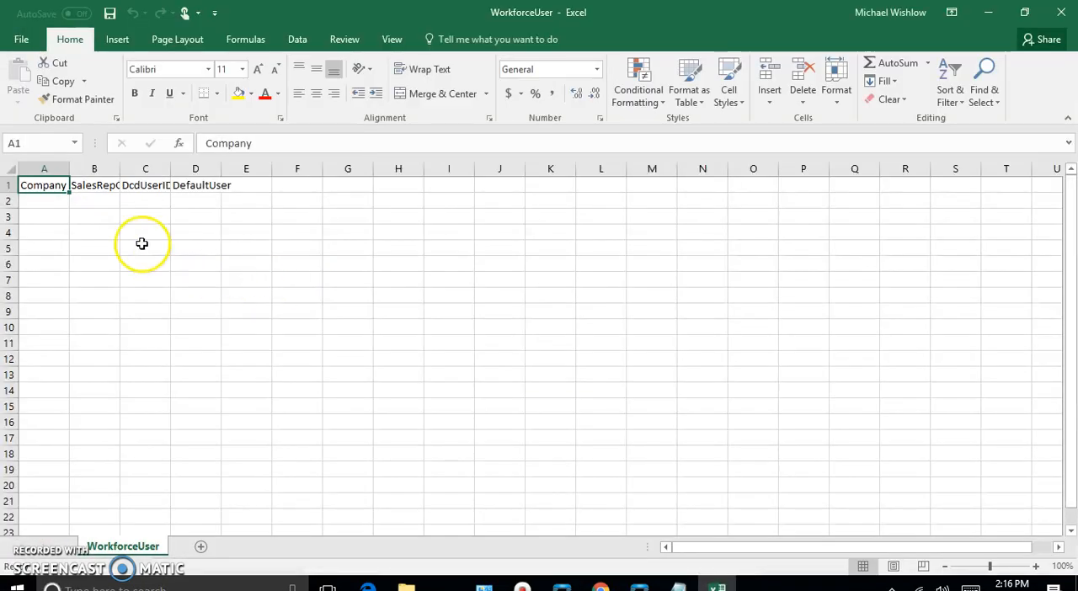
left_click_drag(69, 168, 288, 168)
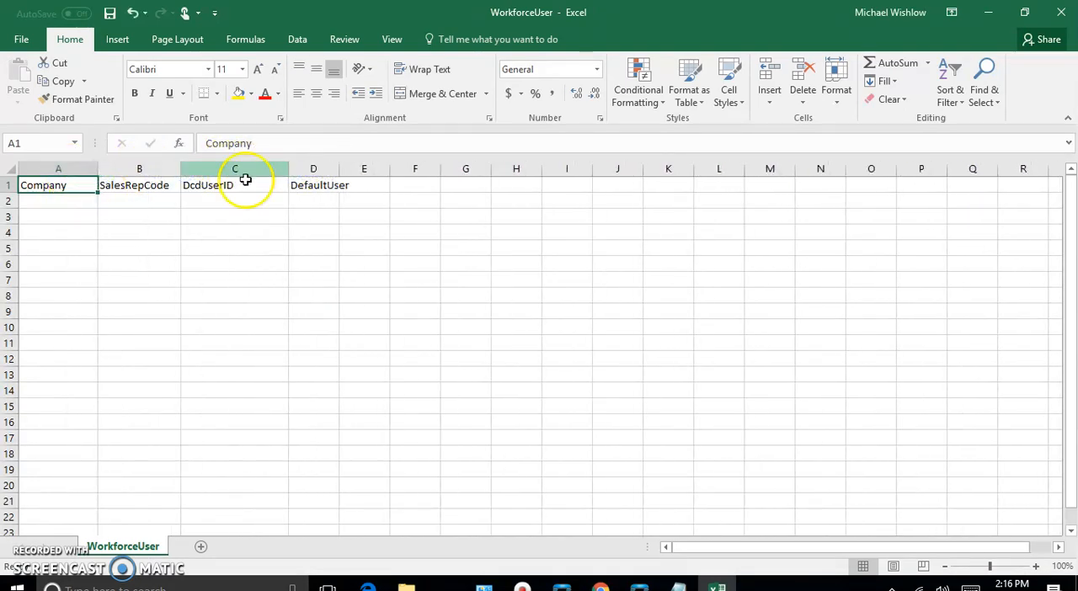
Fill row 2 with Company 200, SalesRepCode WF580, DcdUserID manager and DefaultUser true
left_click(30, 202)
type("200")
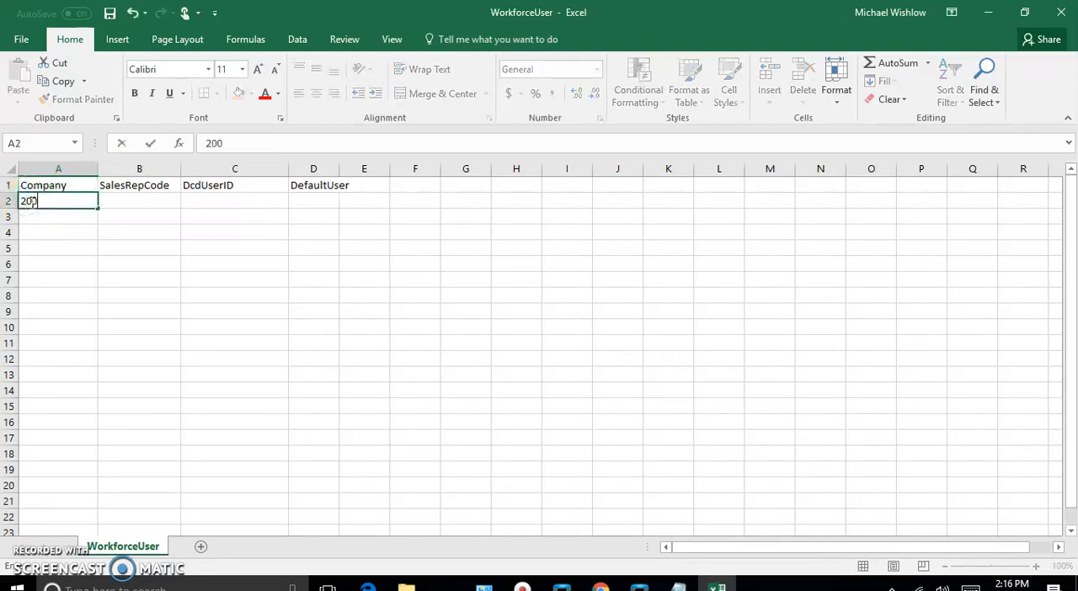
key("Tab")
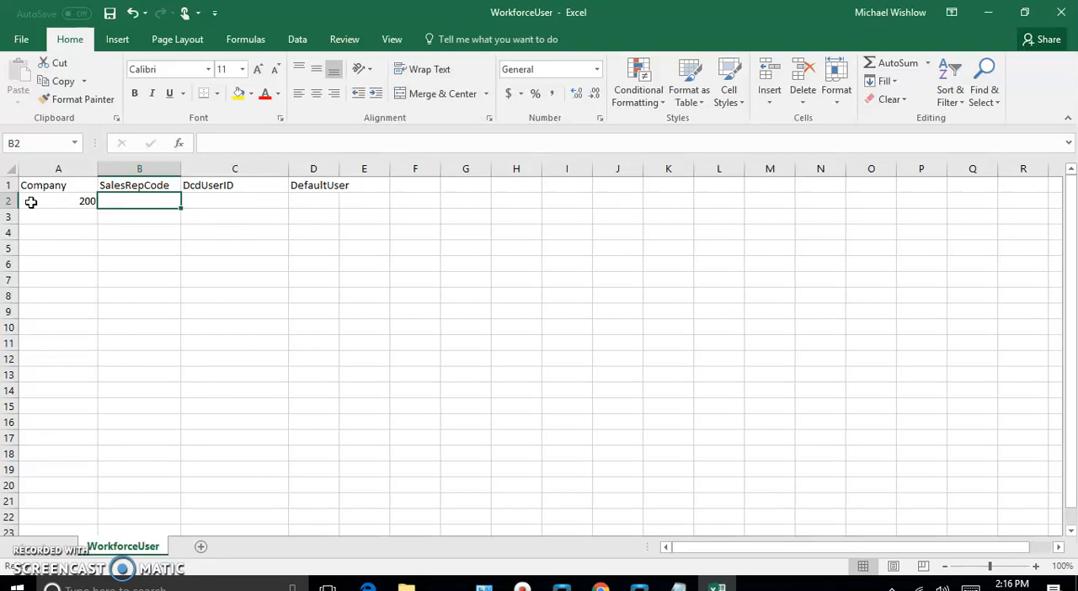
type("WF580")
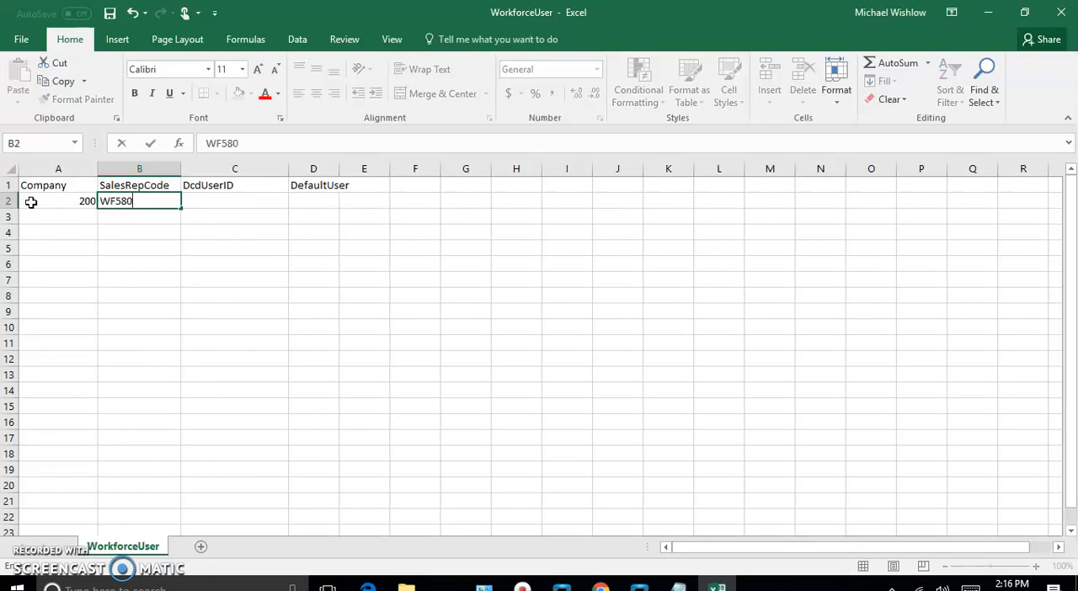
key("Tab")
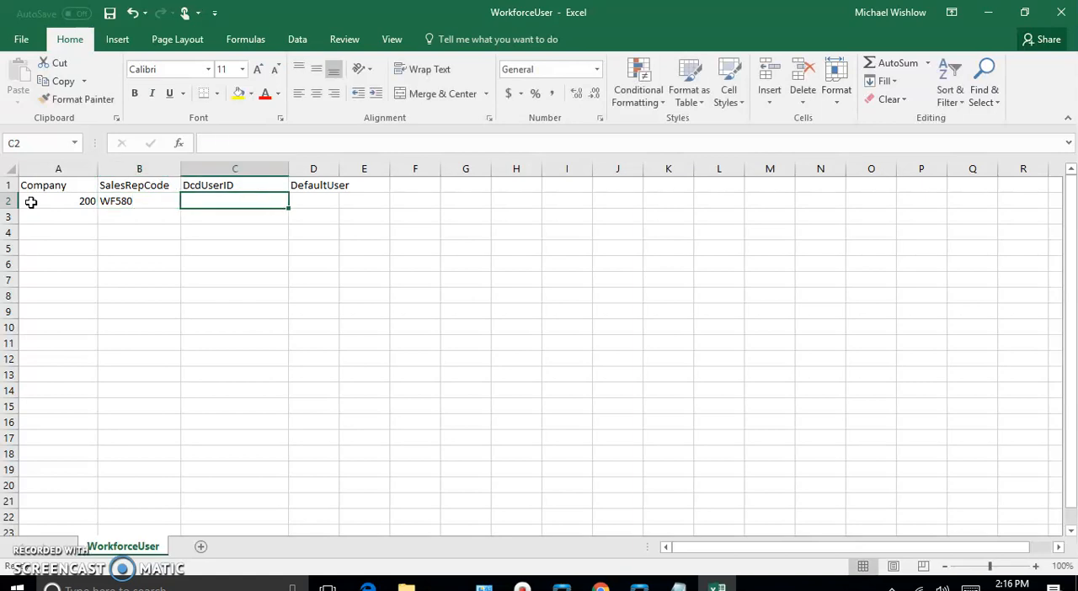
type("manager")
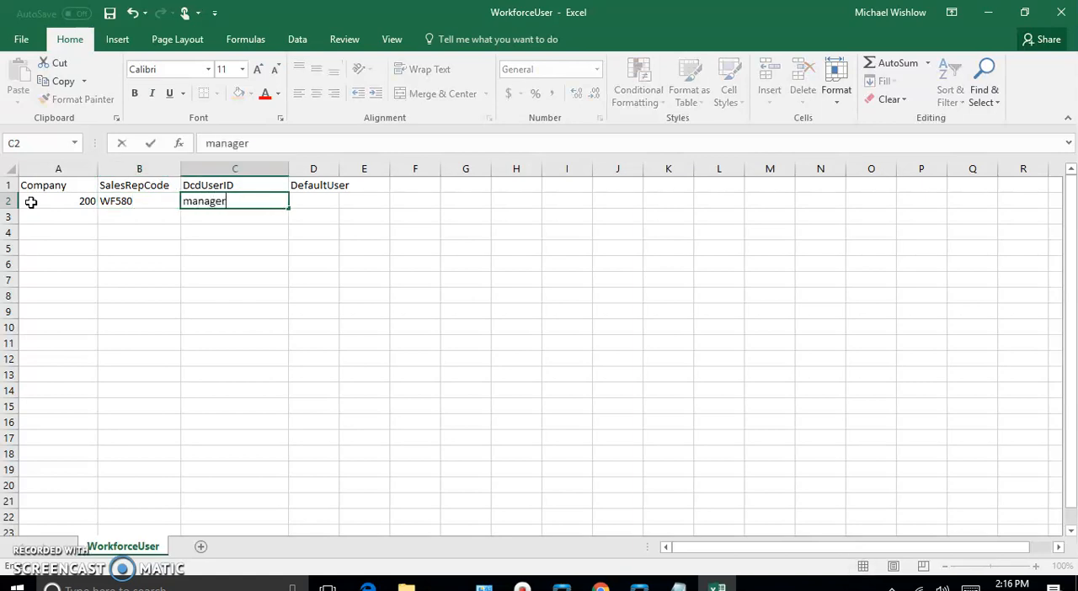
key("Tab")
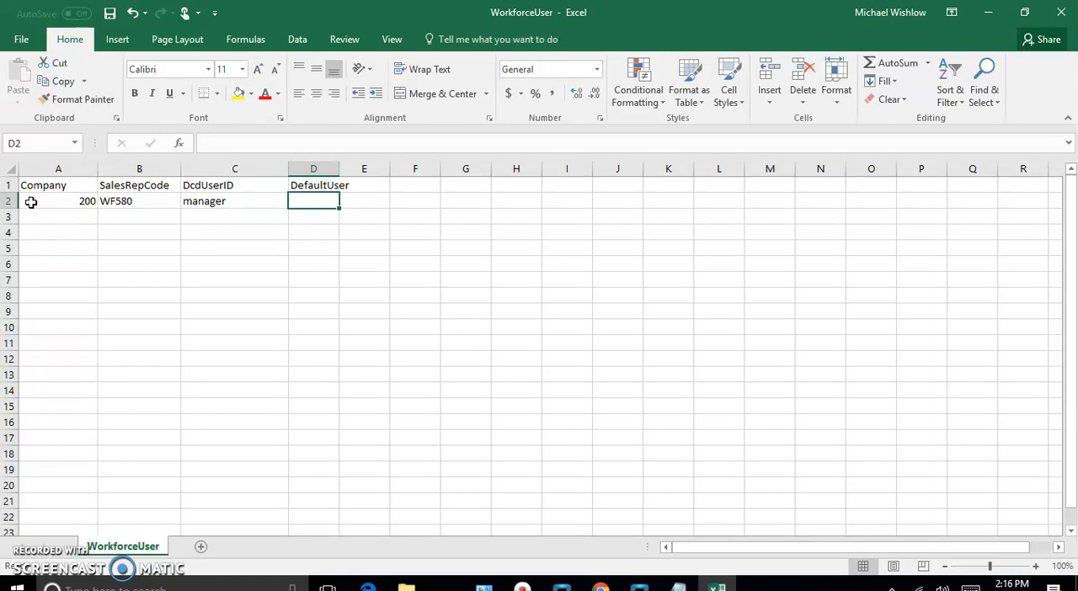
type("true")
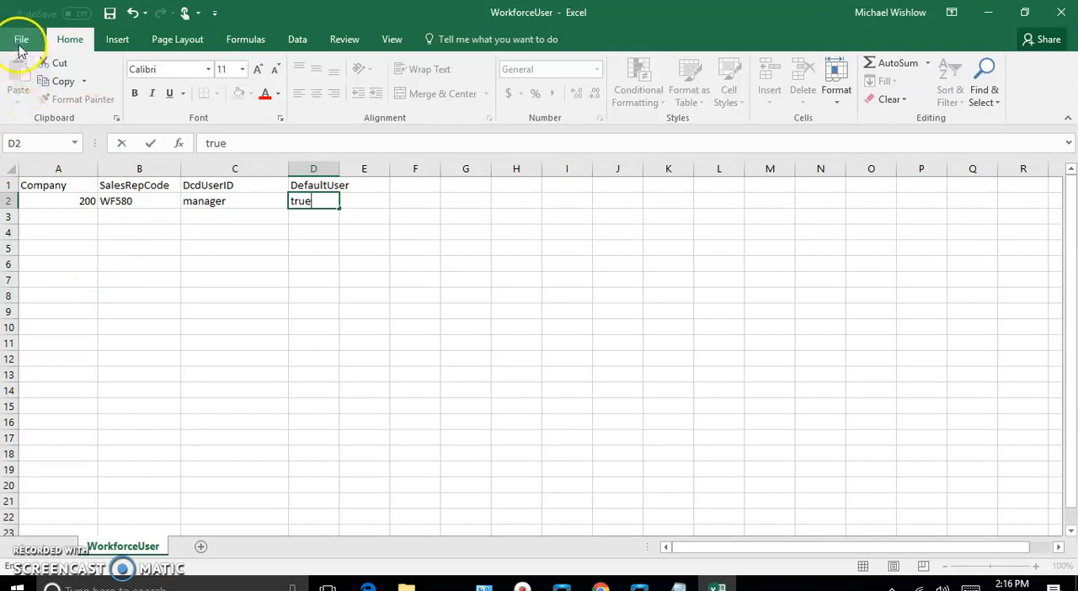
Fill row 3 with Company 200, SalesRepCode WF480, DcdUserID manager and DefaultUser TRUE
left_click(78, 217)
type("200")
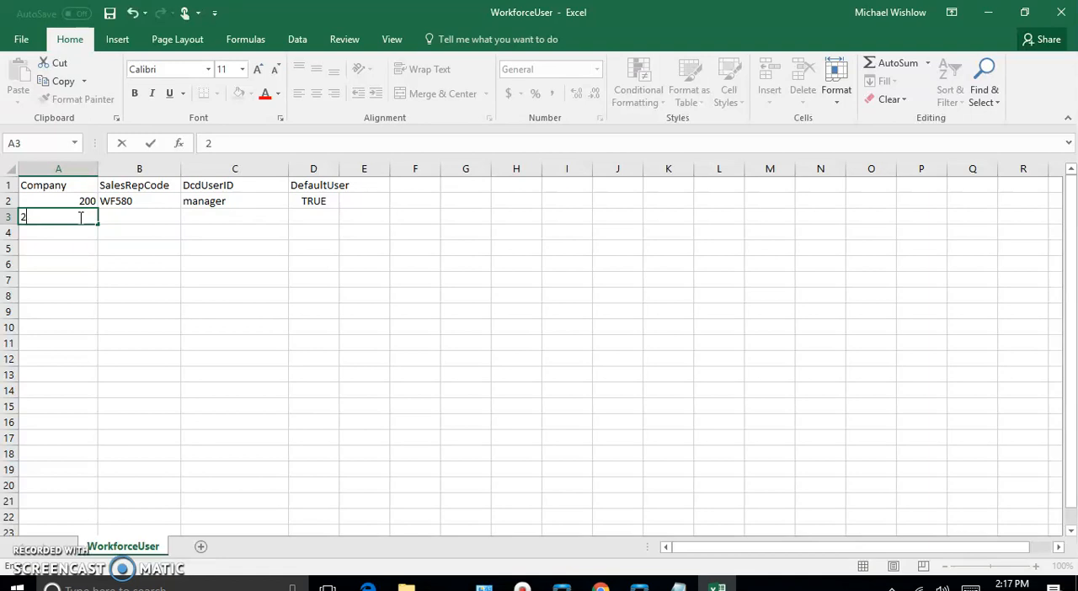
key("Tab")
type("w")
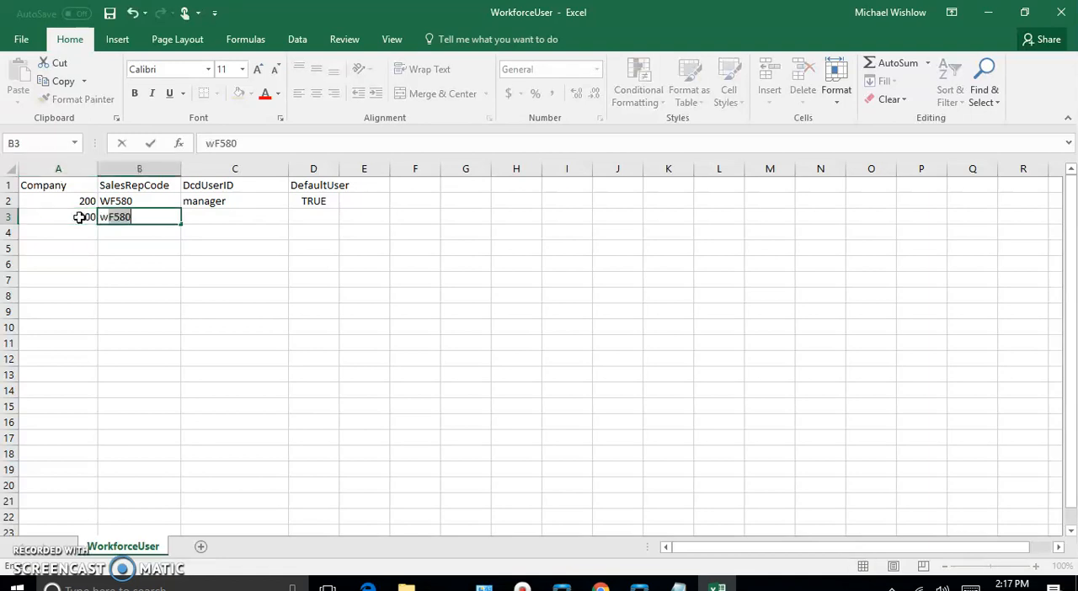
key("BackSpace")
key("BackSpace")
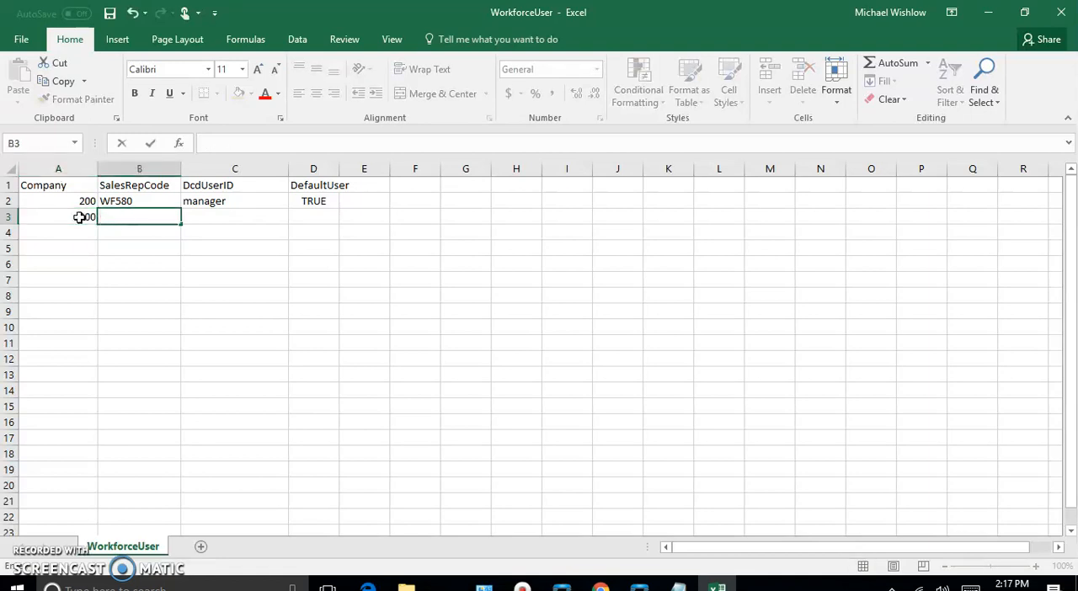
type("WF480")
key("Tab")
type("manager")
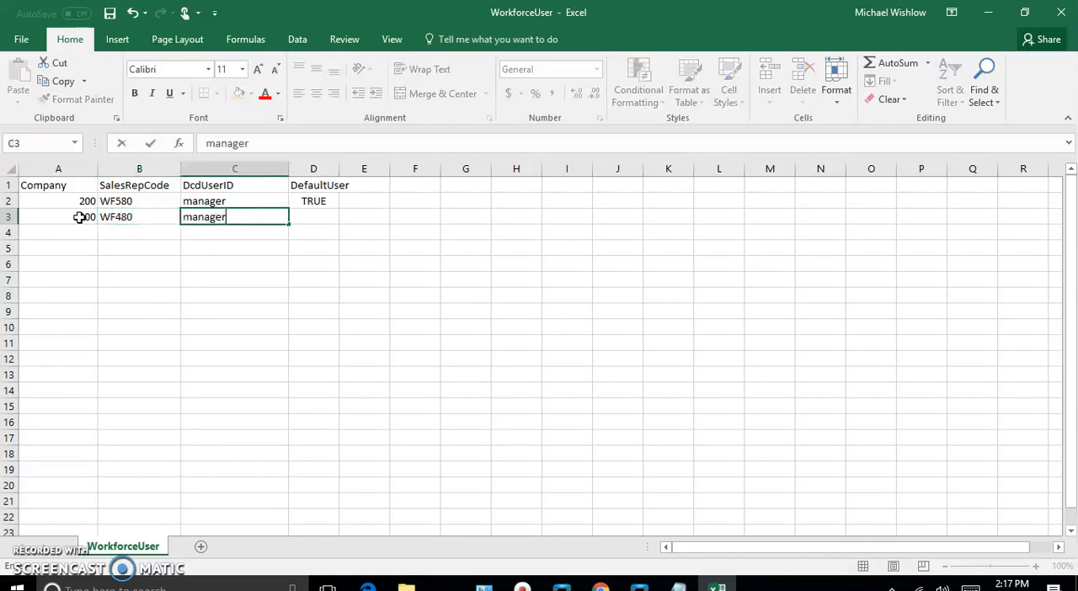
key("Tab")
type("TRUE")
left_click(150, 278)
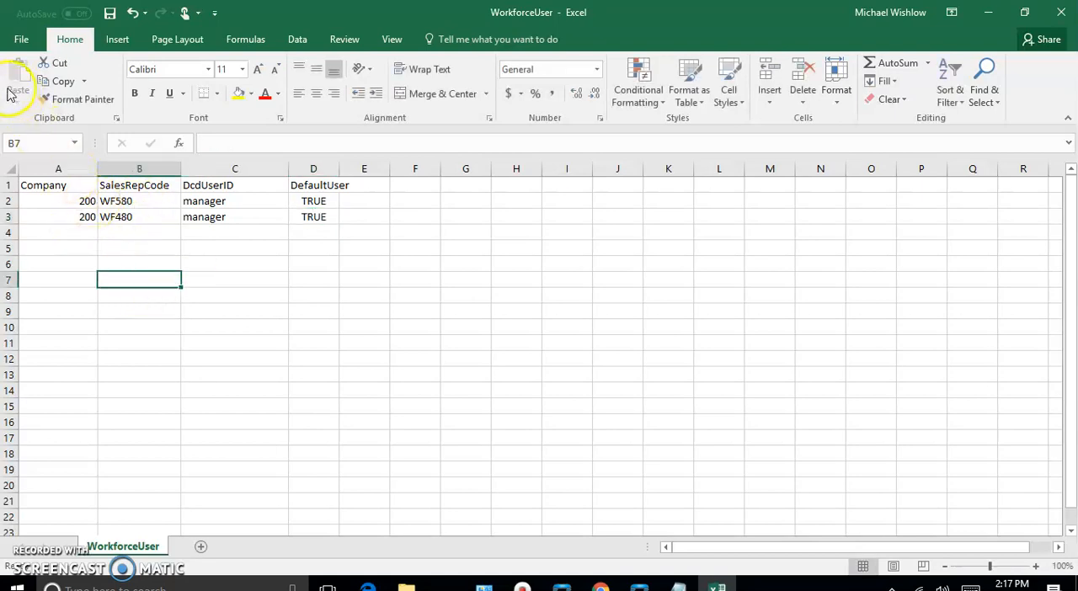
Save the WorkforceUser file, keeping its CSV format, and close both the workbook and the Customer folder window
left_click(21, 42)
left_click(23, 167)
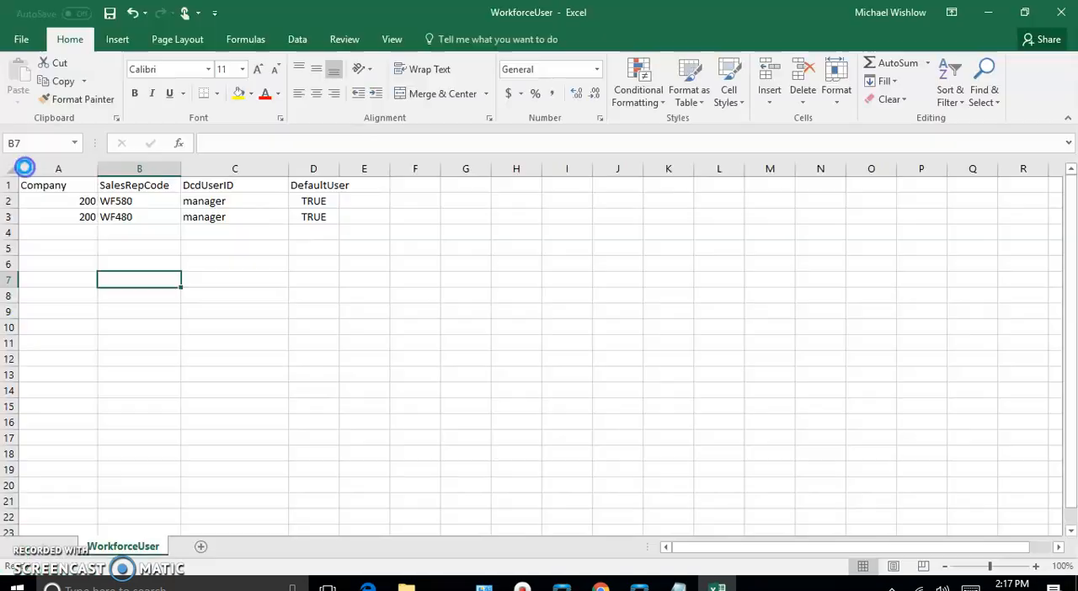
left_click(476, 341)
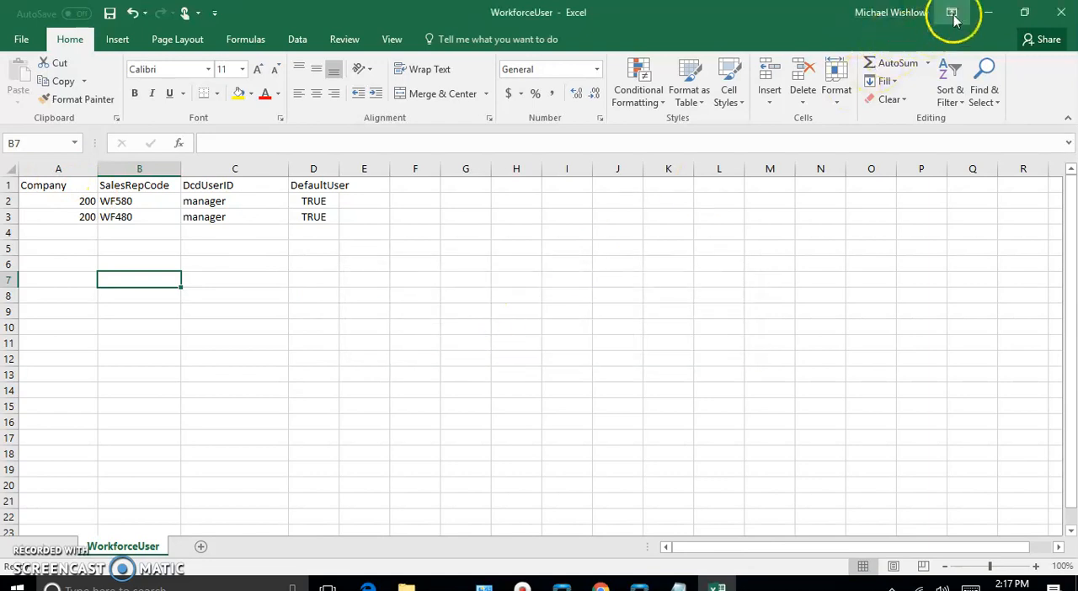
left_click(1057, 11)
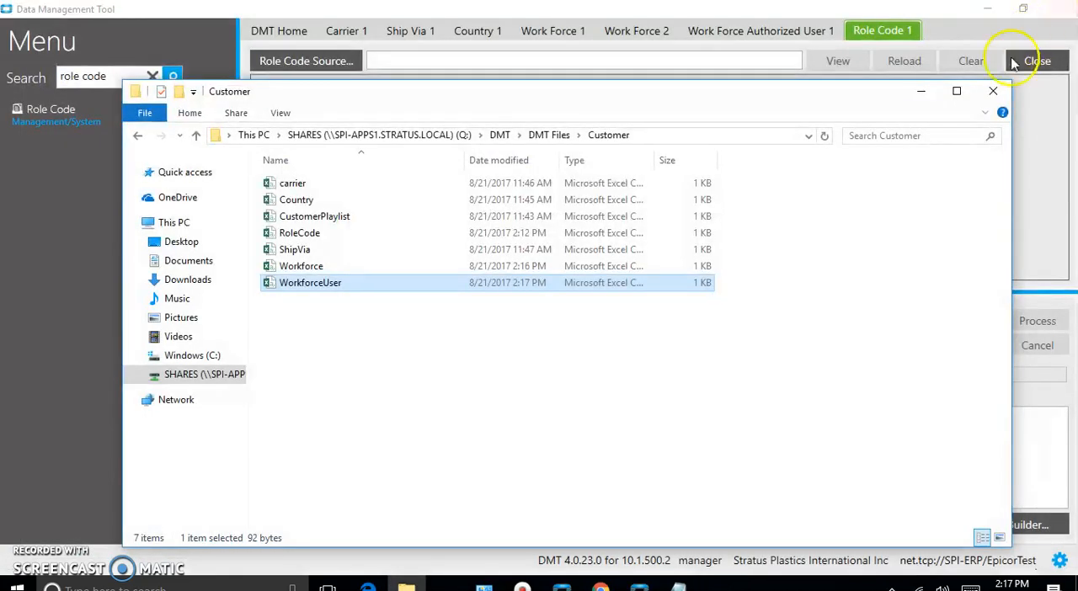
left_click(992, 91)
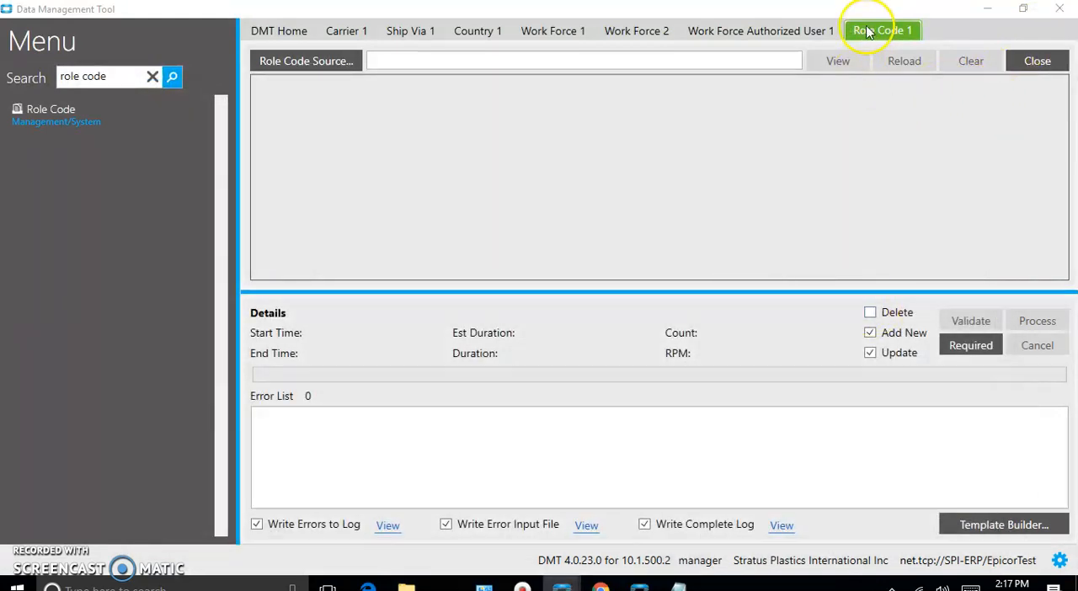
Load RoleCode from the Customer folder as the Role Code source file and process the import
left_click(295, 63)
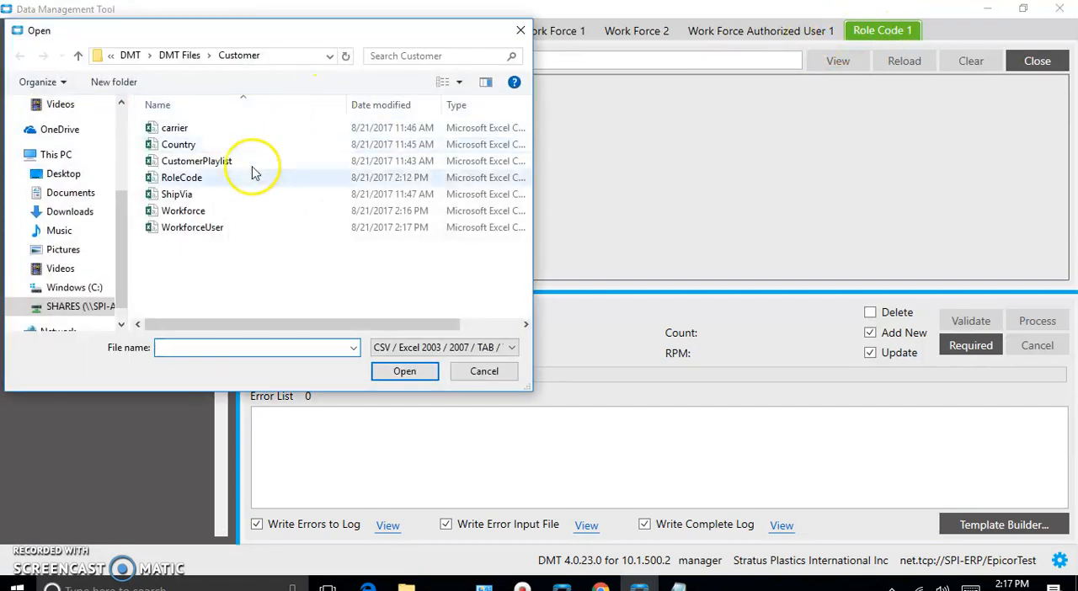
left_click(177, 177)
left_click(396, 371)
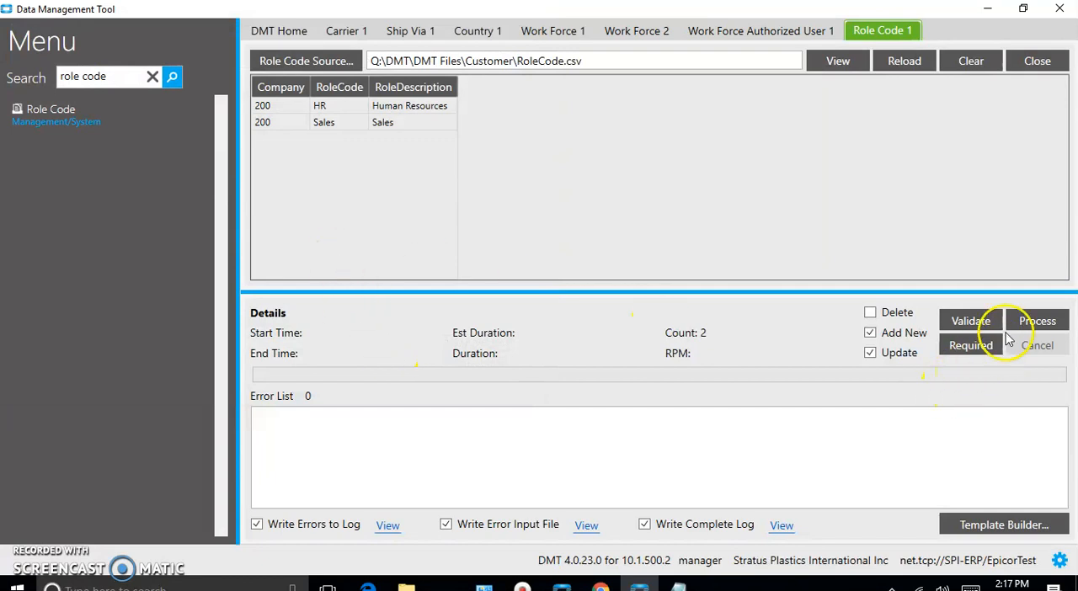
left_click(1027, 321)
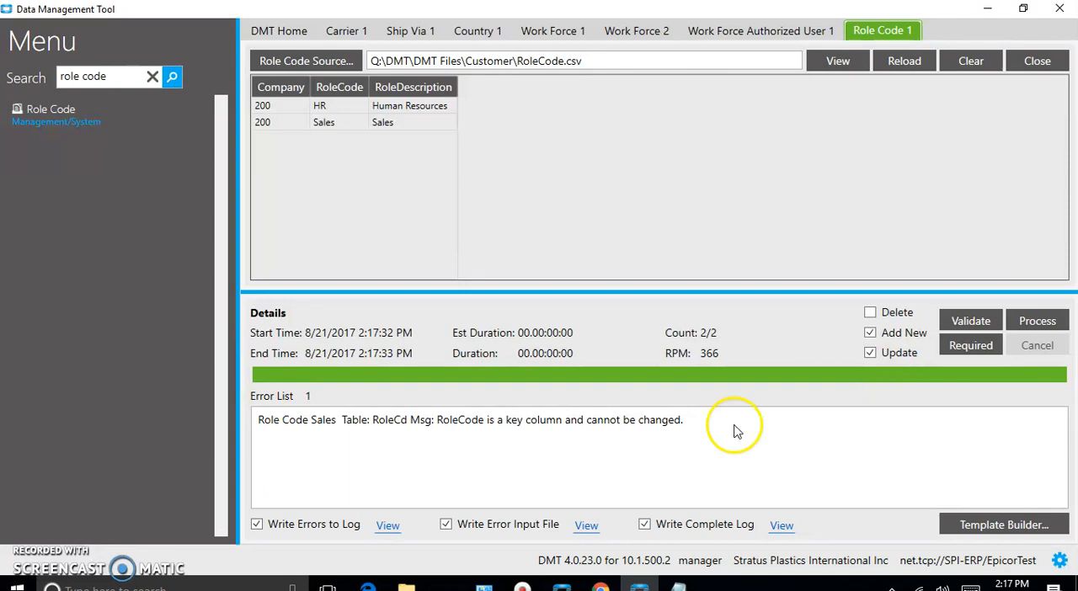
Examine the role code import's error input file and error log, closing each one after reading
left_click(547, 430)
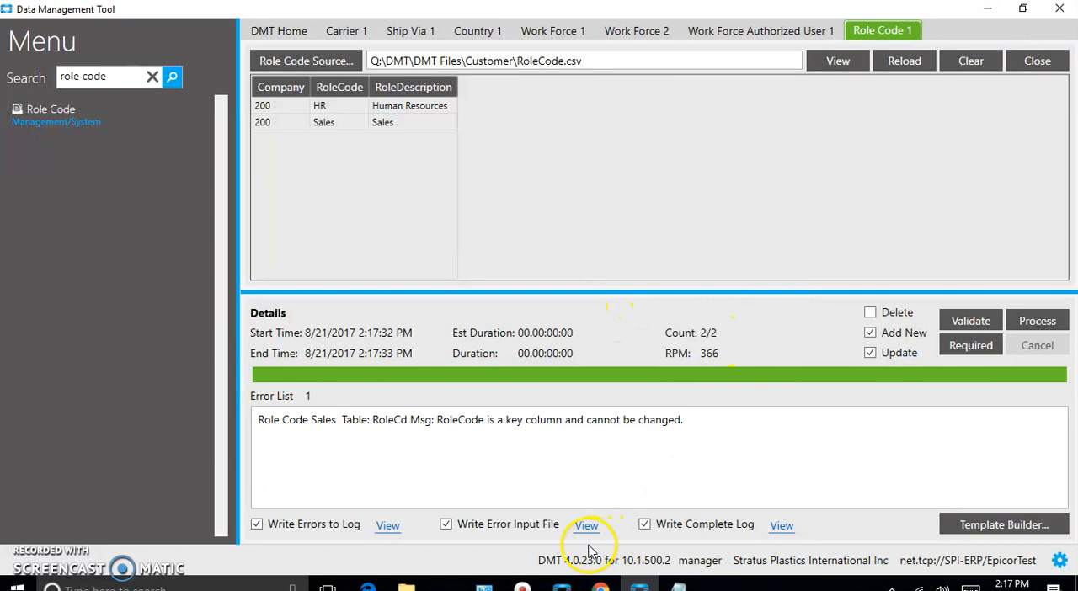
left_click(386, 526)
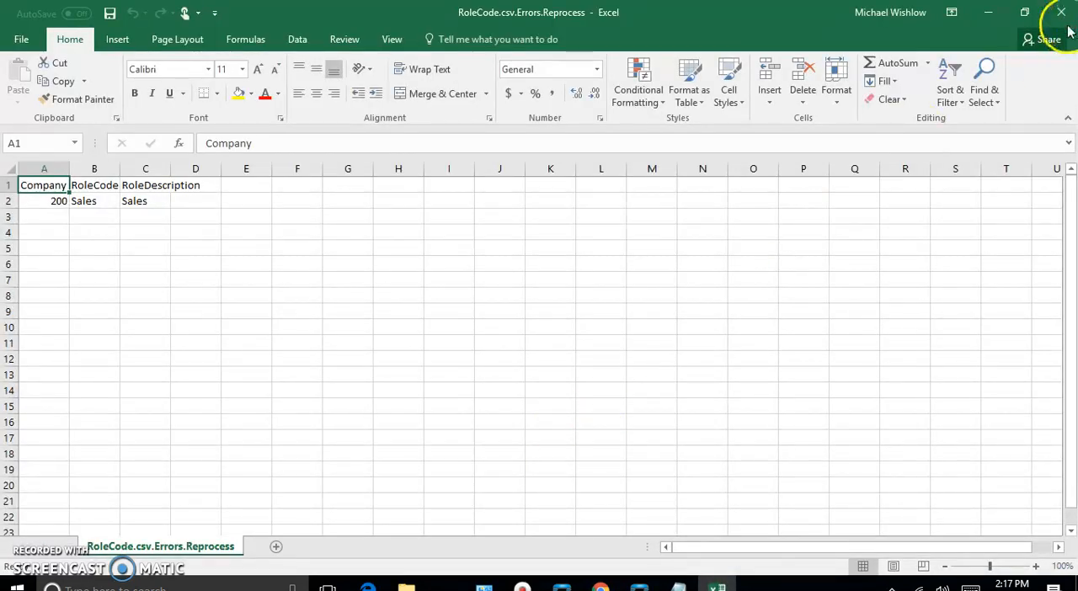
left_click(1061, 12)
left_click(386, 526)
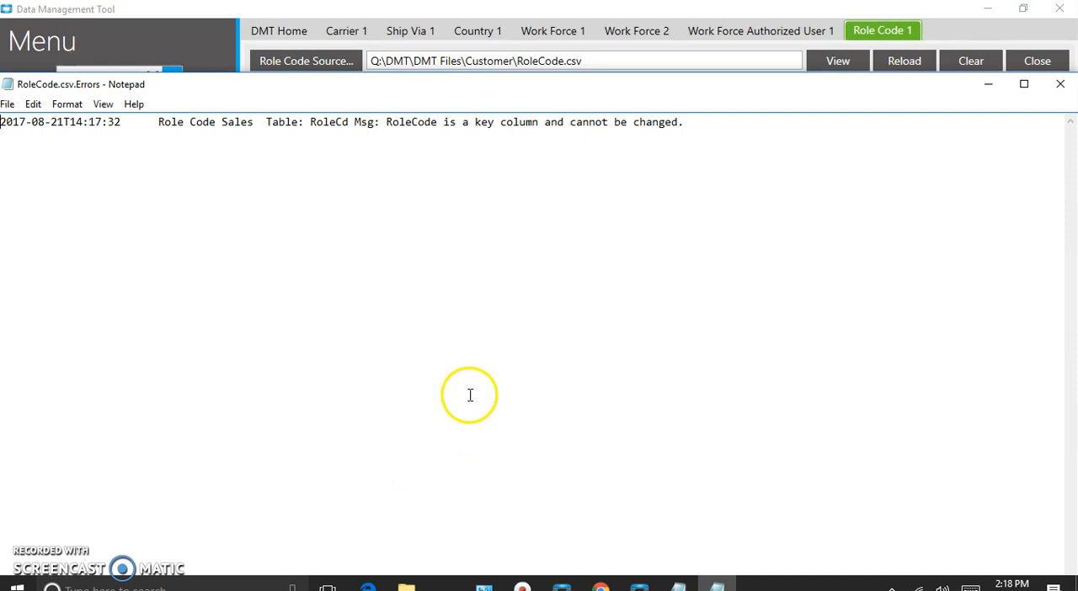
left_click(522, 187)
left_click(1057, 86)
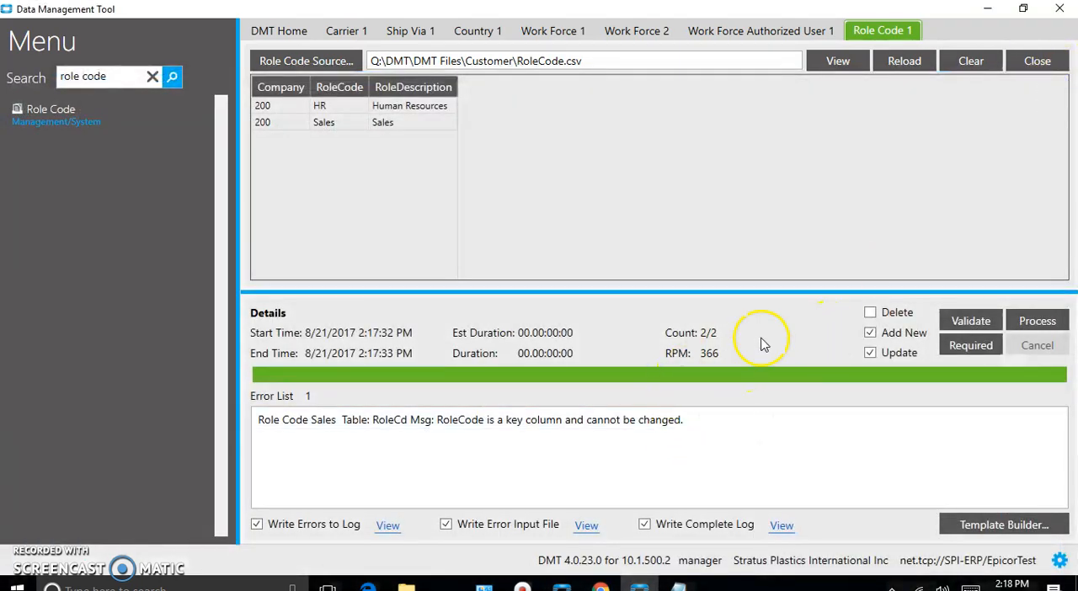
Process the role code import again, clearing the existing complete and error logs
left_click(1037, 321)
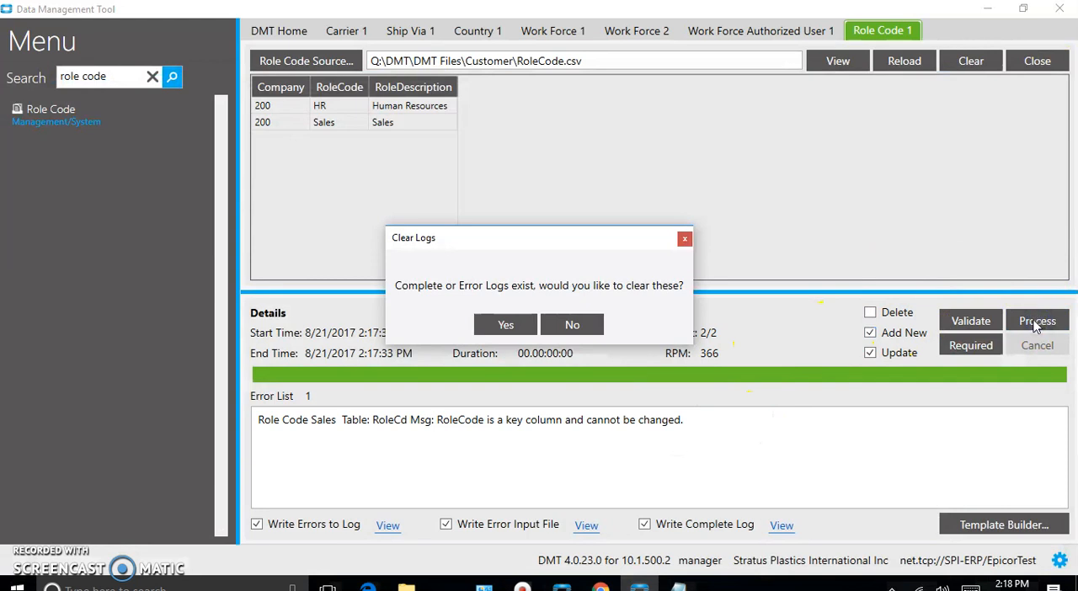
left_click(517, 329)
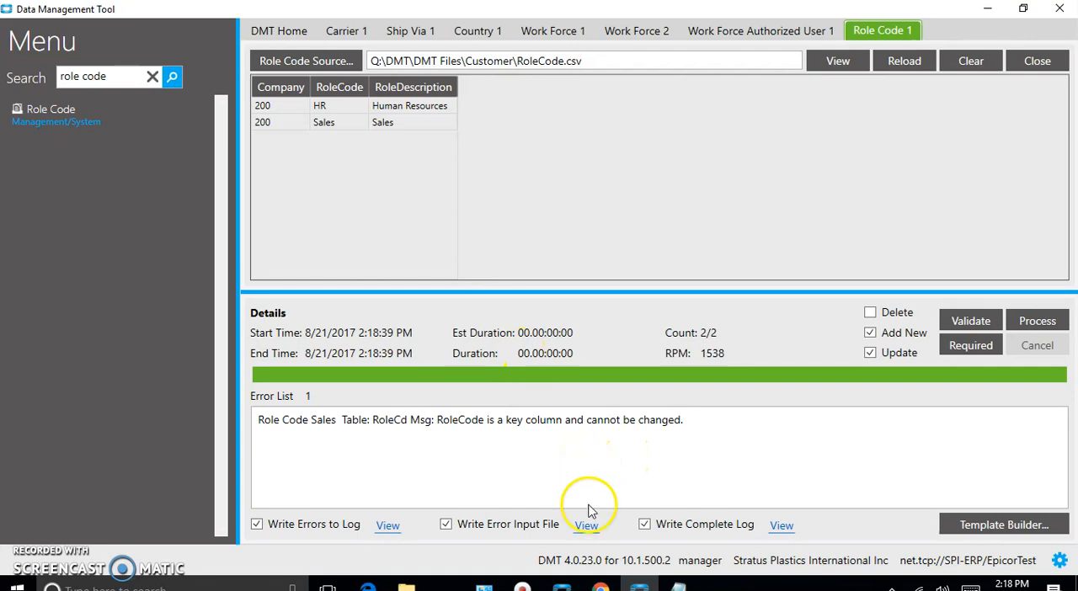
Switch to Epicor's Work Force Maintenance window and open Role Code Entry from the WF580 record's Role field
left_click(562, 585)
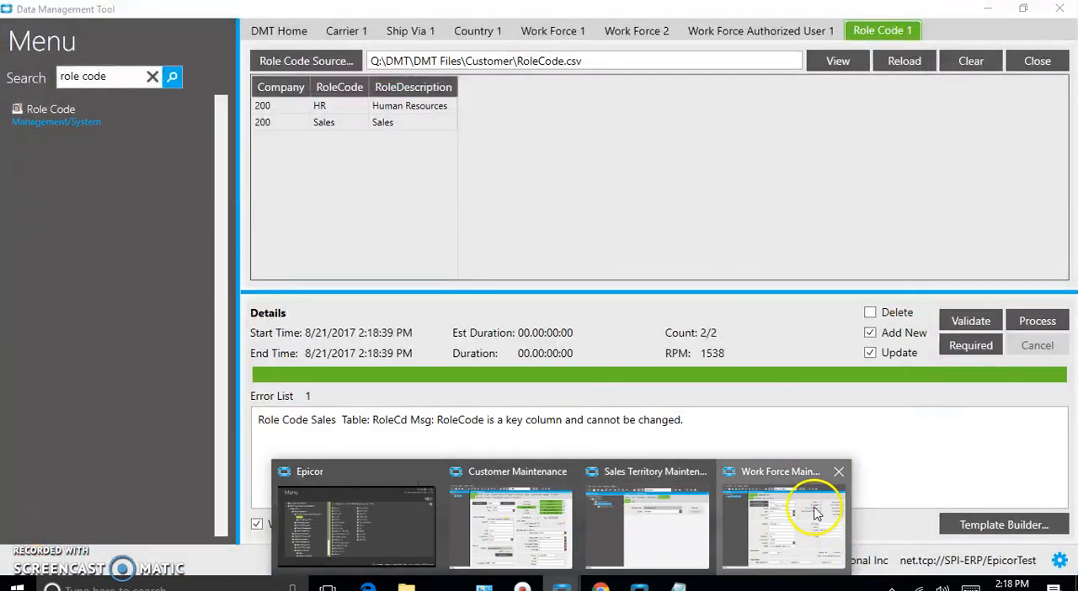
left_click(815, 513)
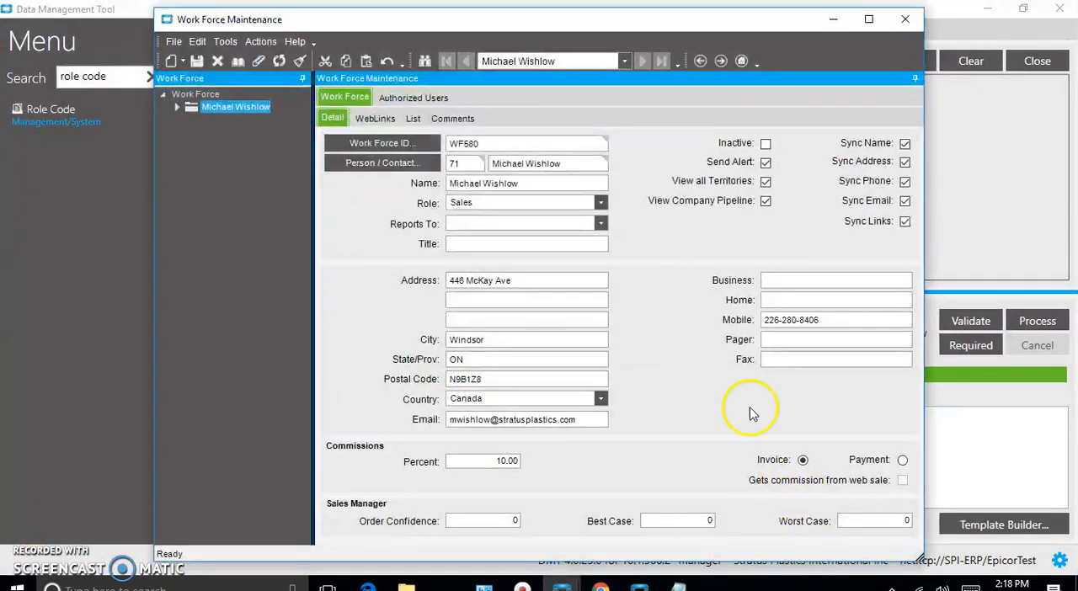
right_click(488, 199)
mouse_move(505, 209)
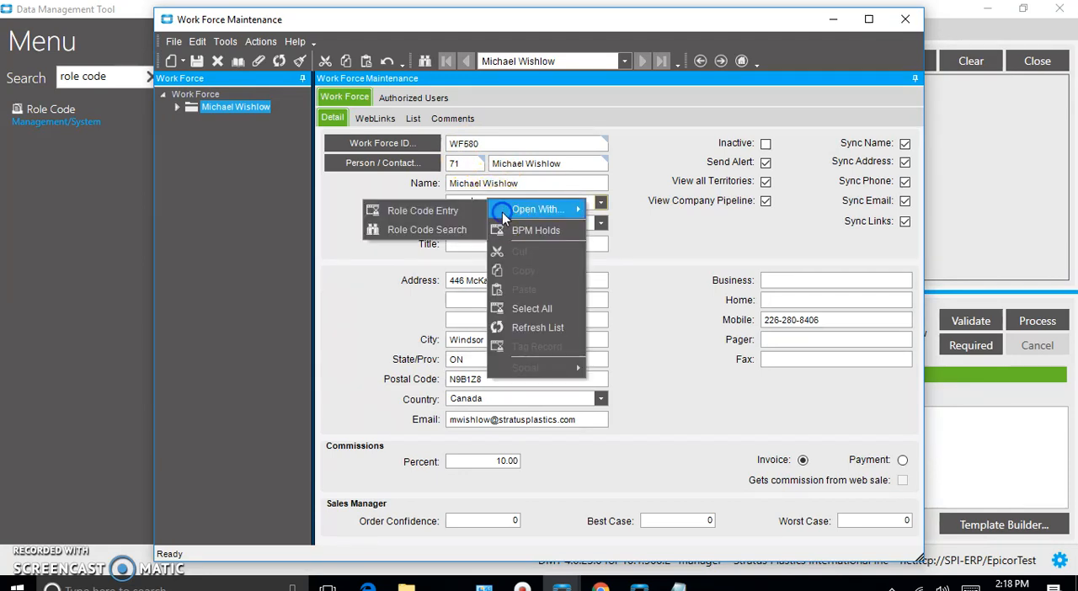
left_click(445, 212)
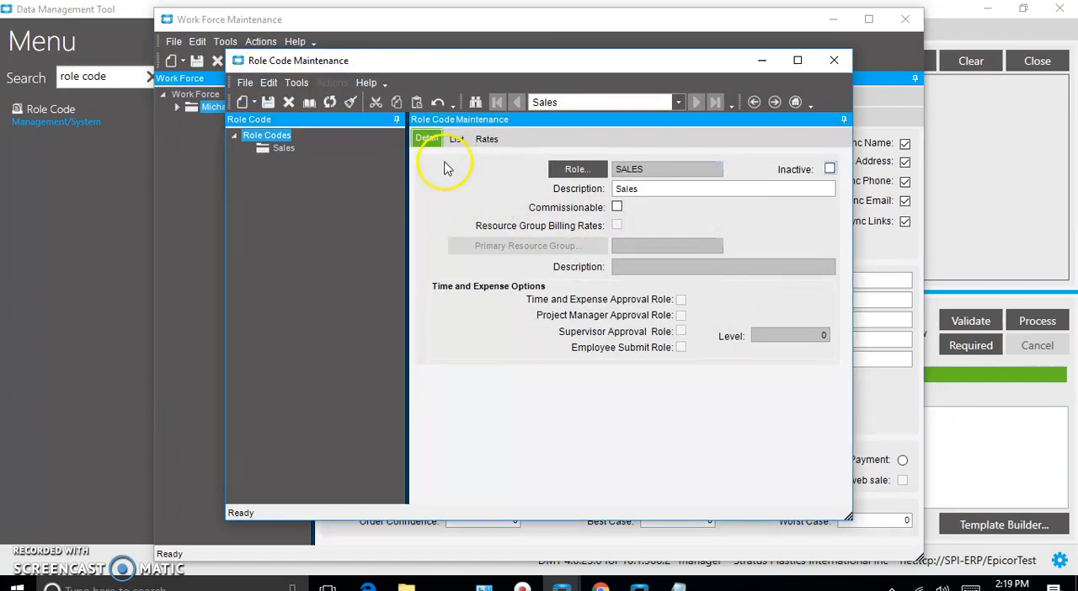
Search all existing role codes and open the SALES record to check how its code is written
left_click(580, 169)
left_click(703, 99)
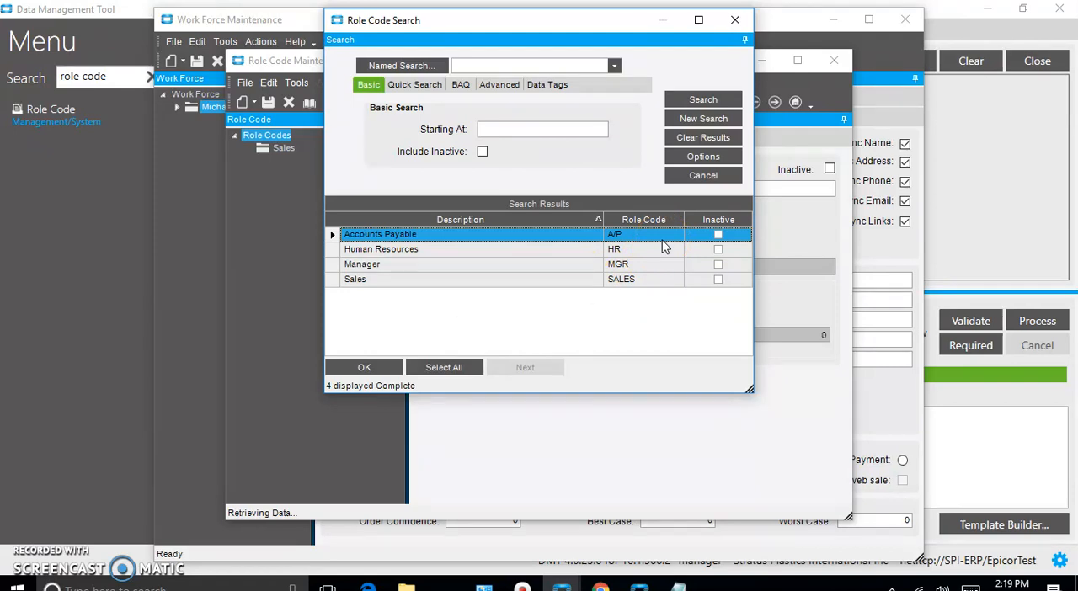
left_click(633, 280)
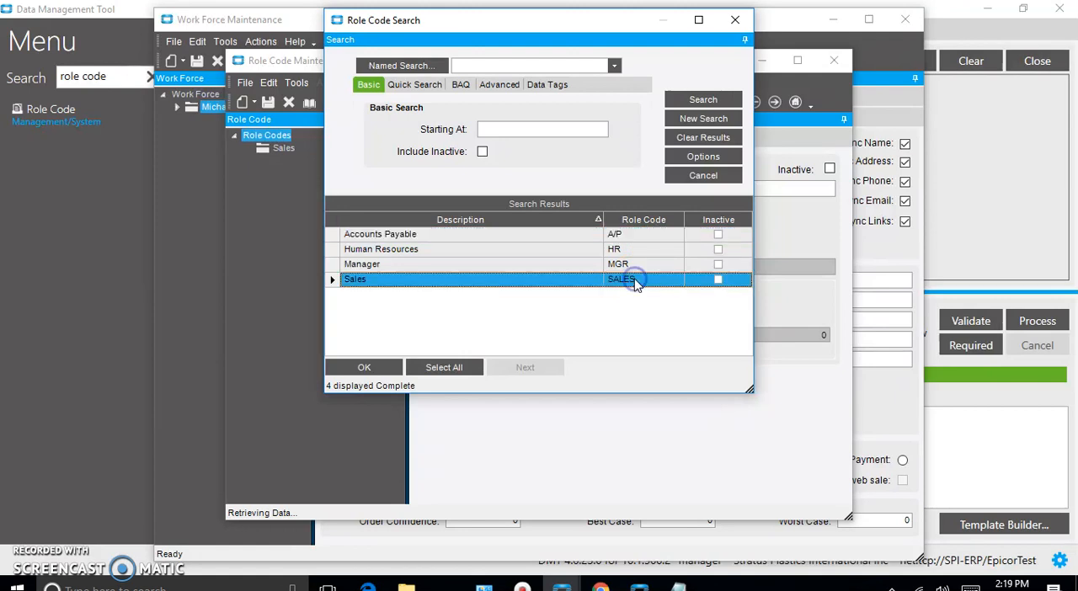
double_click(633, 280)
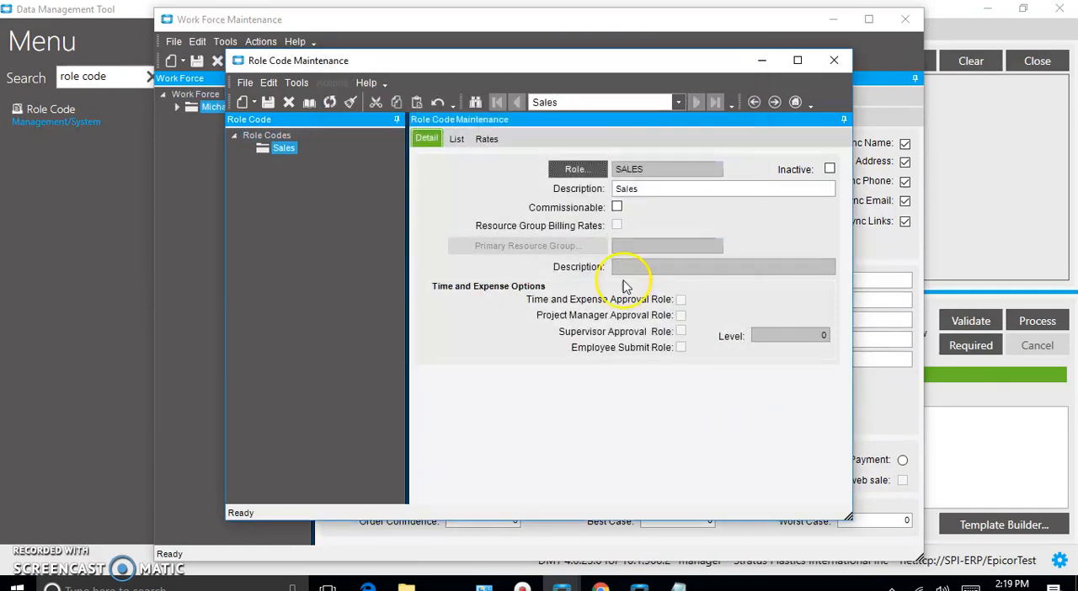
Reopen the role code search, close it together with Role Code Maintenance, and return to the Data Management Tool
left_click(579, 169)
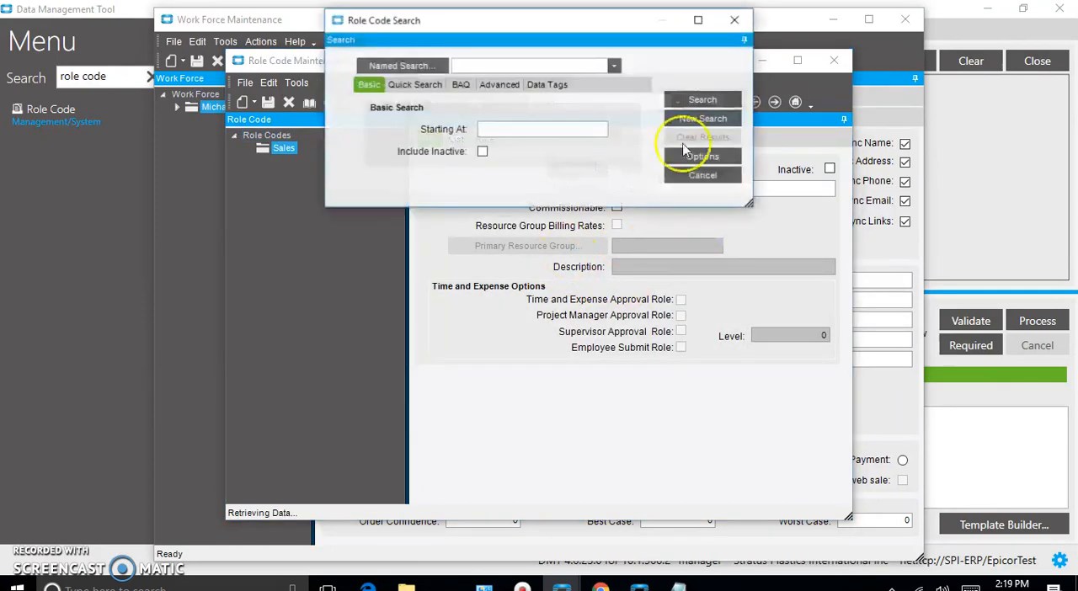
left_click(746, 19)
left_click(834, 60)
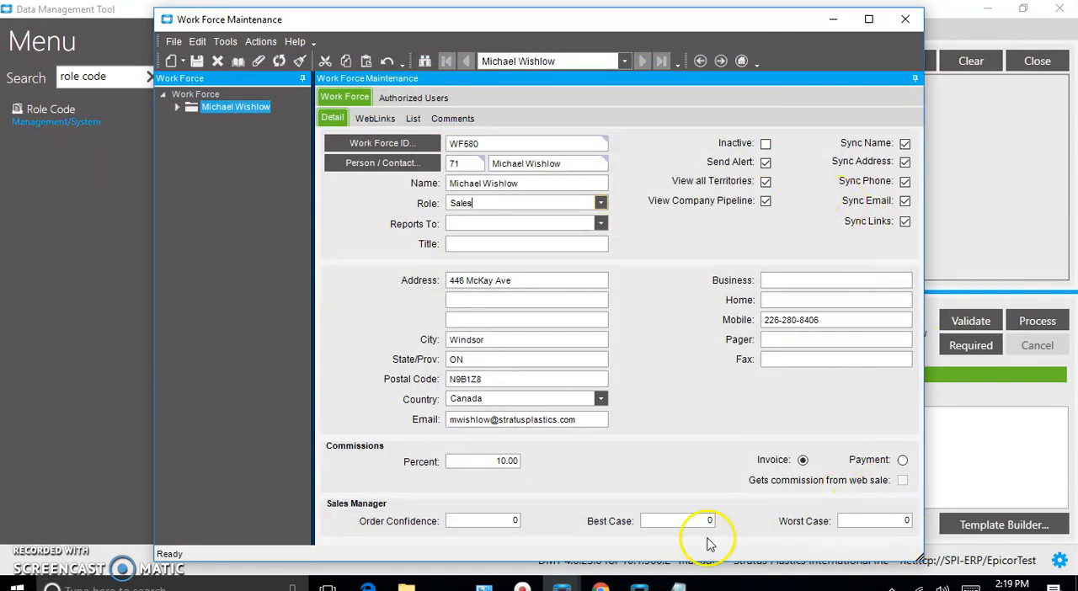
left_click(1049, 422)
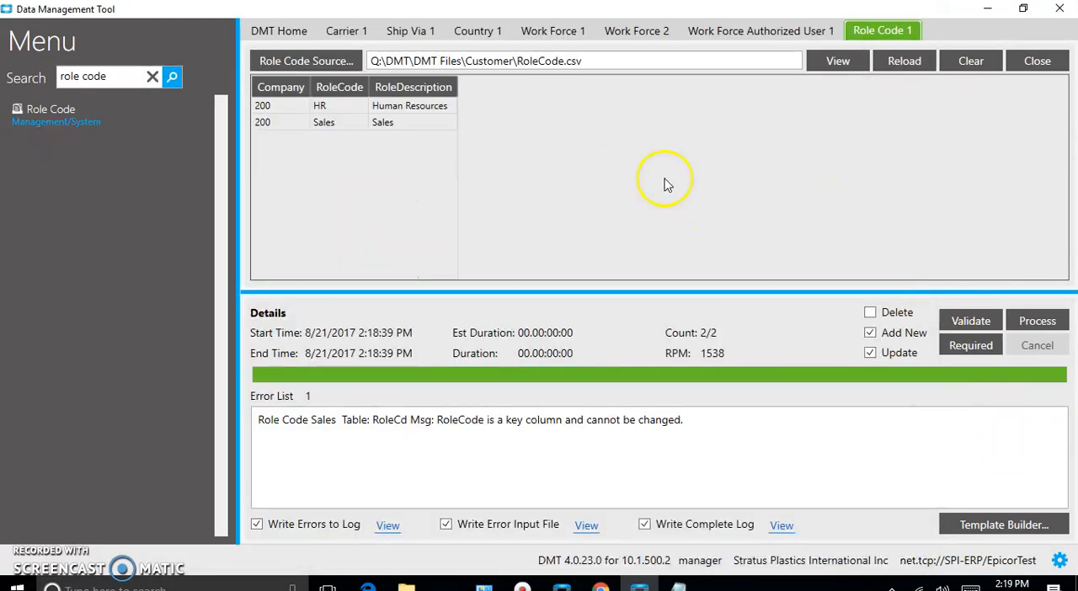
Open the RoleCode.csv source file in Excel and change the role code in cell B3 to uppercase SALES
left_click(832, 62)
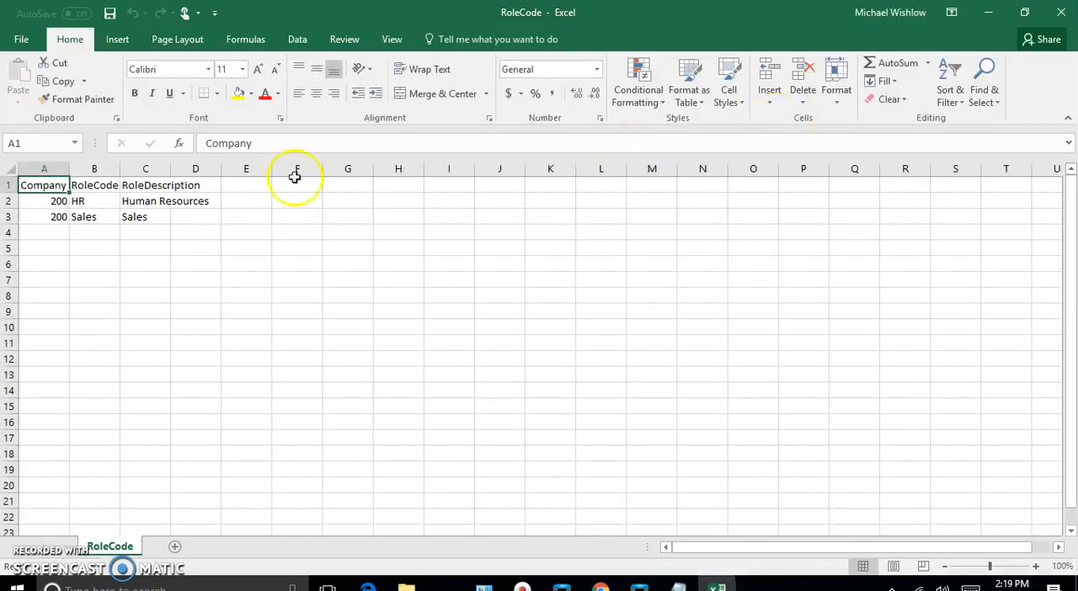
left_click(99, 218)
double_click(96, 217)
left_click_drag(96, 217, 72, 217)
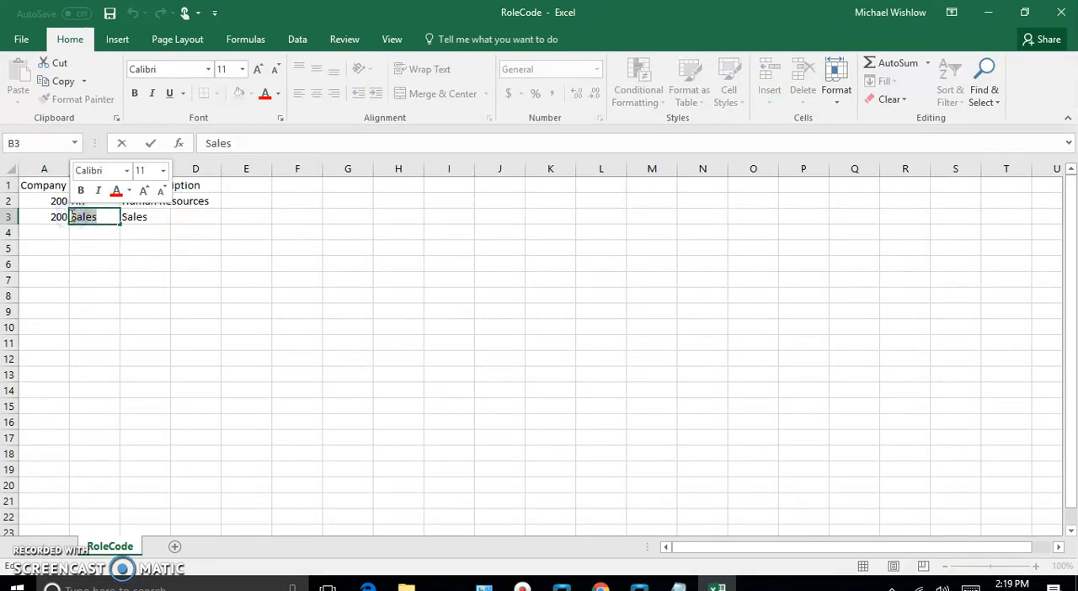
type("SALES")
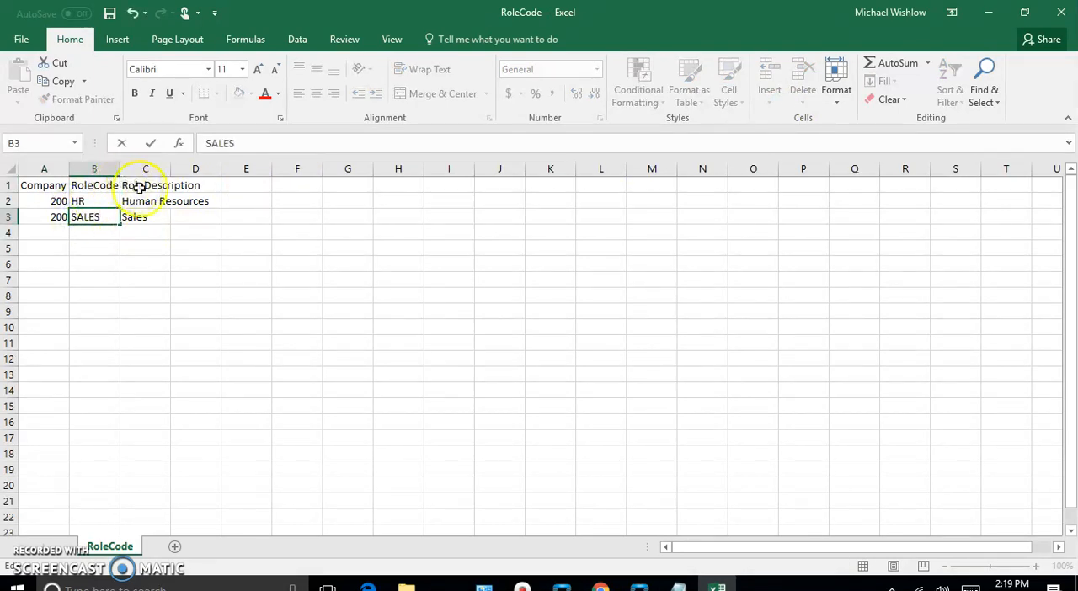
left_click(180, 282)
Save RoleCode.csv, keeping the comma-delimited CSV format, and close Excel to return to the Data Management Tool
left_click(21, 42)
left_click(42, 178)
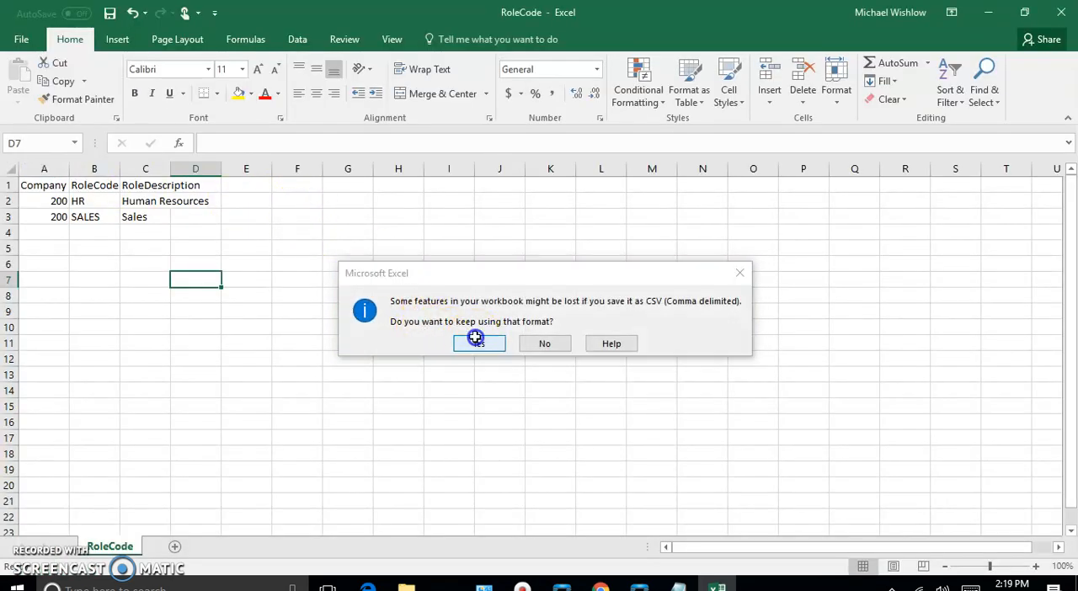
left_click(475, 339)
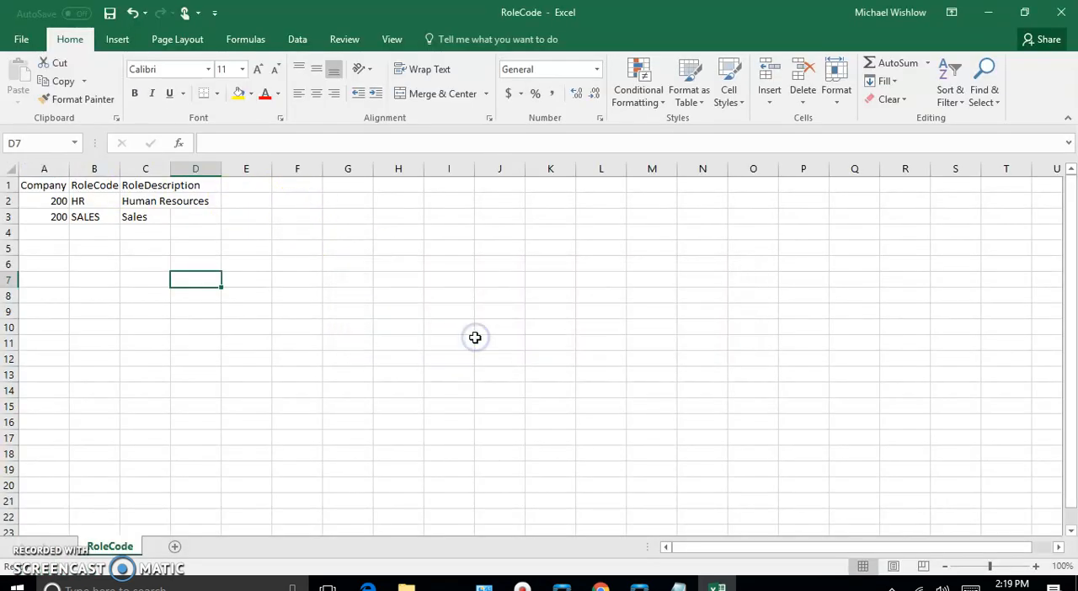
left_click(1062, 14)
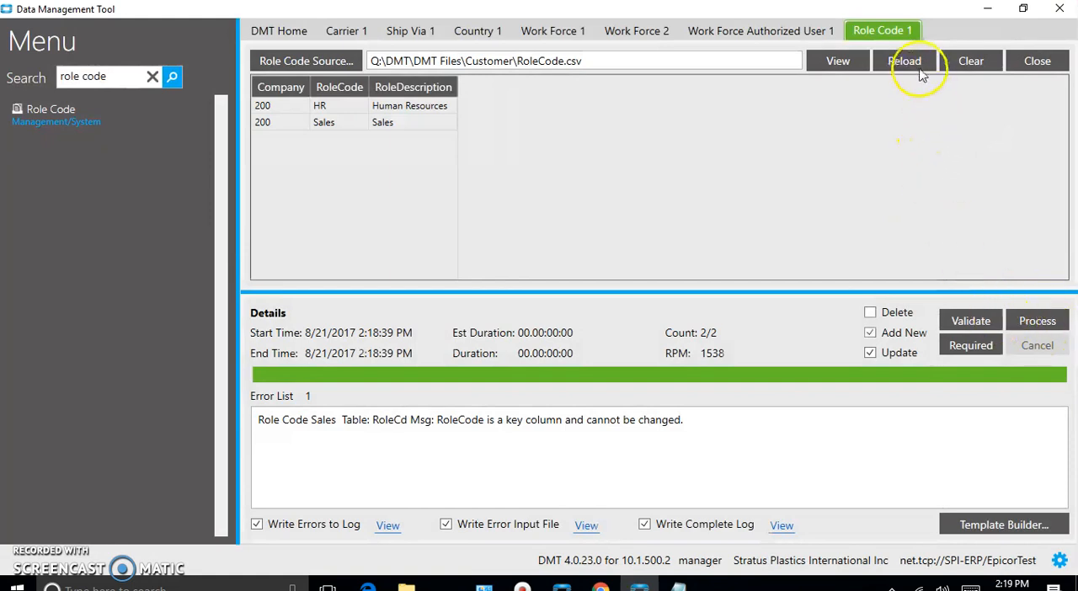